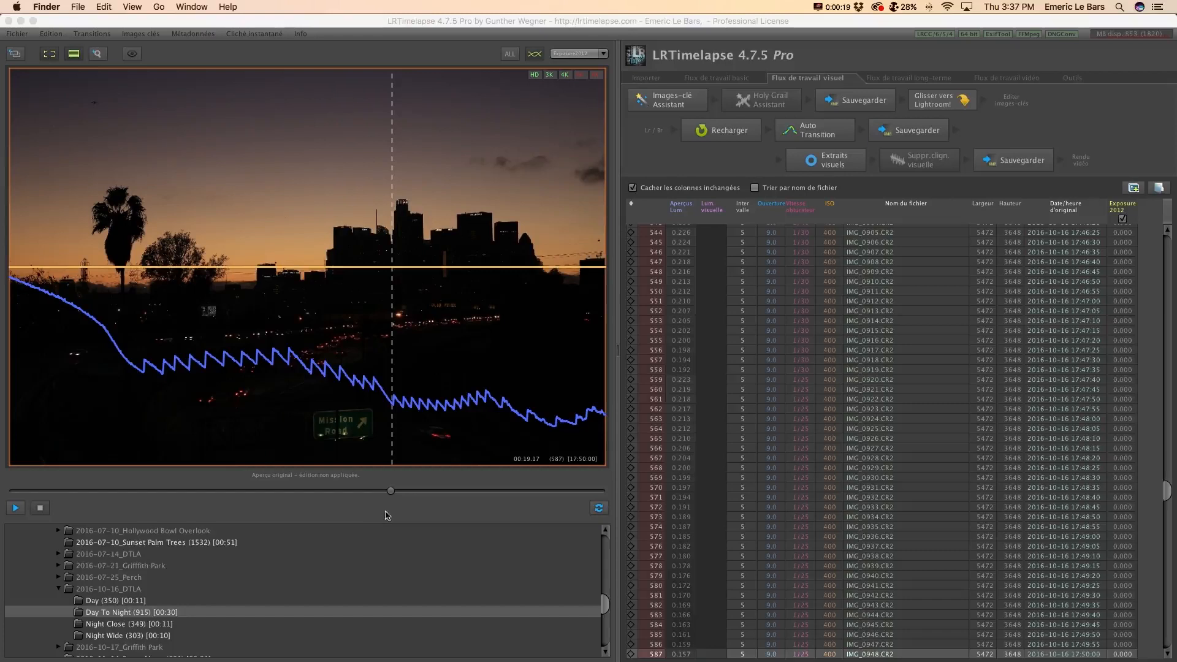
Return the Day To Night preview to its first frame and generate keyframes with the keyframe assistant
mouse_move(393, 494)
mouse_down()
mouse_move(20, 503)
mouse_move(149, 490)
mouse_move(133, 491)
mouse_move(114, 493)
mouse_move(552, 500)
mouse_move(82, 489)
mouse_move(552, 499)
mouse_move(174, 484)
mouse_move(15, 491)
mouse_up()
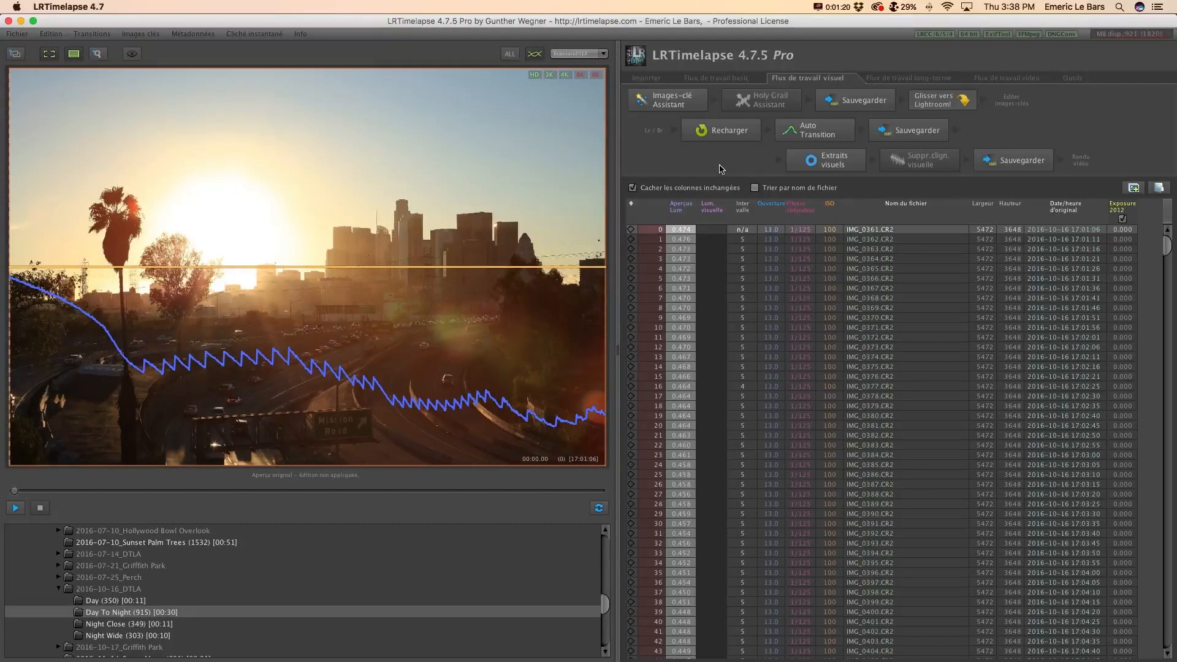
click(670, 100)
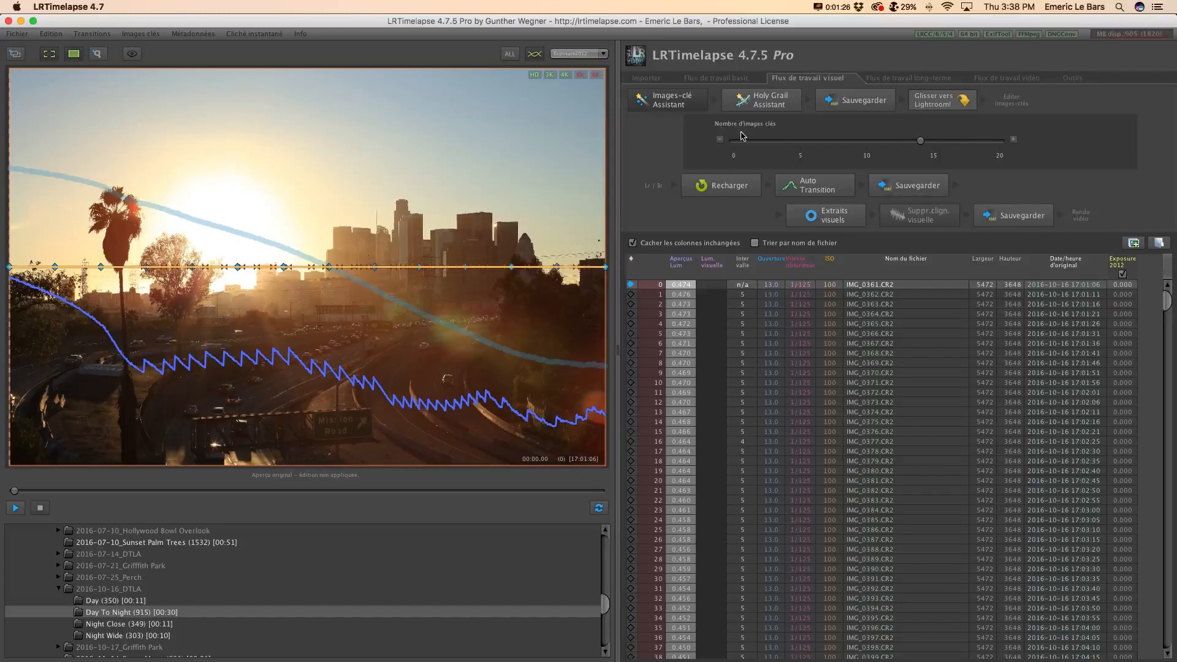
Apply the Holy Grail assistant, lower its offset and rotation to level the correction curve around the centre line, and save the metadata
click(758, 105)
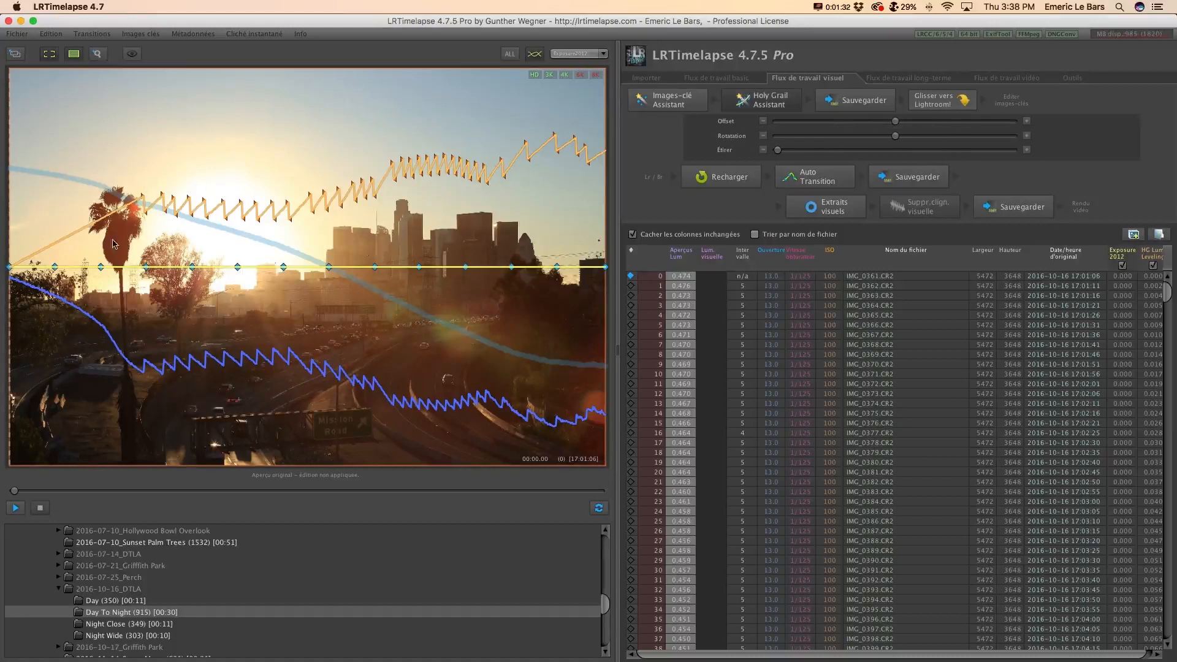
mouse_move(895, 121)
mouse_down()
mouse_move(871, 121)
mouse_move(894, 137)
mouse_move(873, 126)
mouse_up()
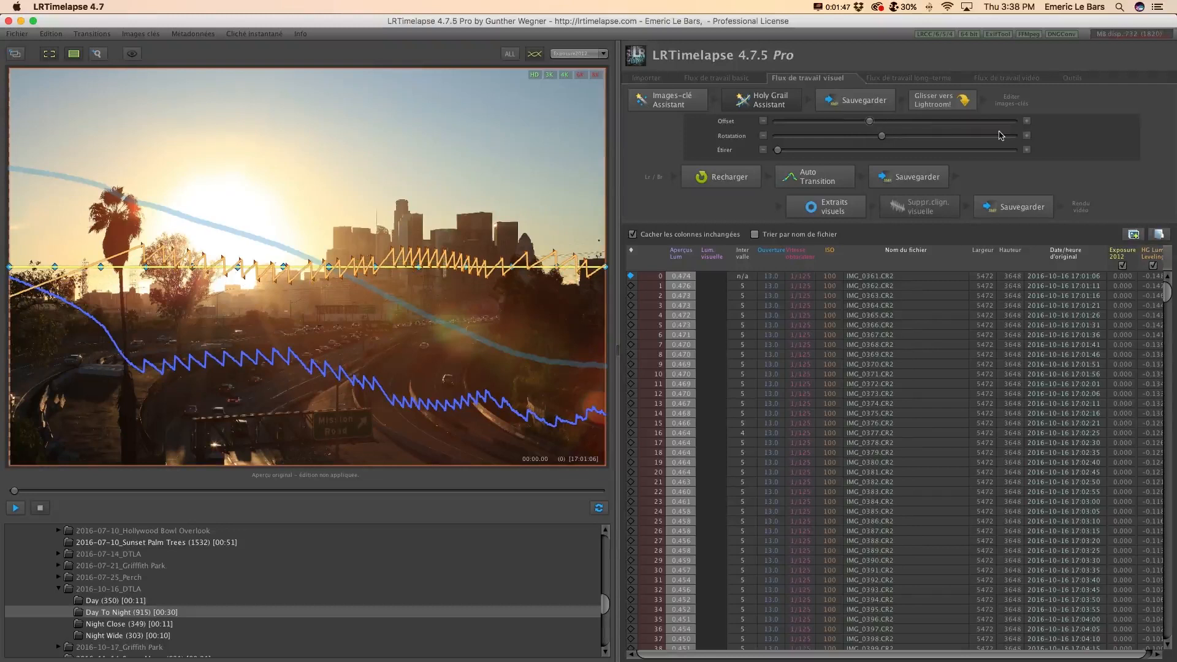
click(850, 101)
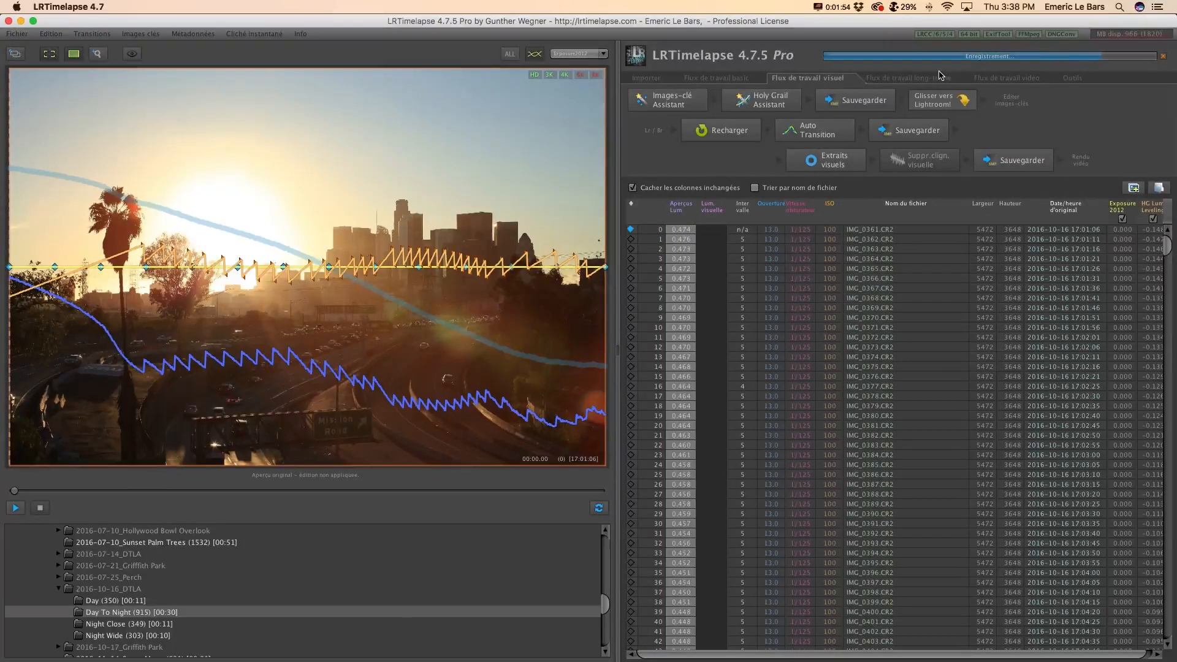
Transfer the Day To Night sequence to Lightroom and import all its photos with the Add option
drag(937, 104, 762, 154)
key(super+Tab)
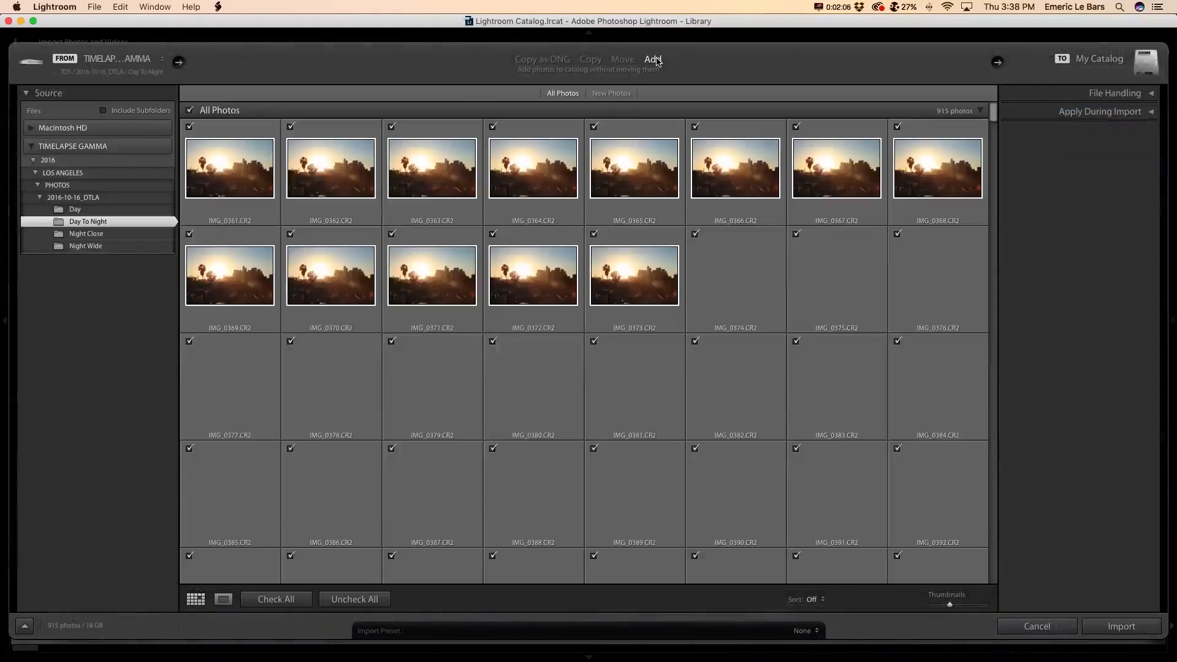
click(1134, 631)
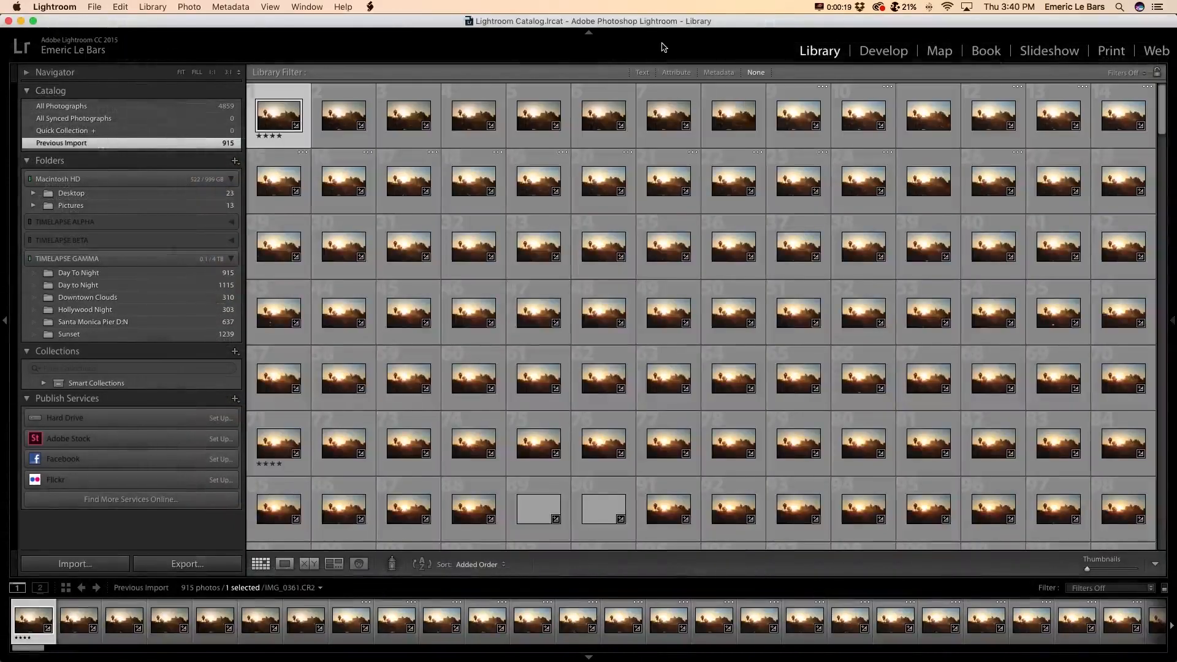
Filter the imported photos with the 01 LRT4 Keyframes preset and open the first keyframe in the Develop module
click(1110, 588)
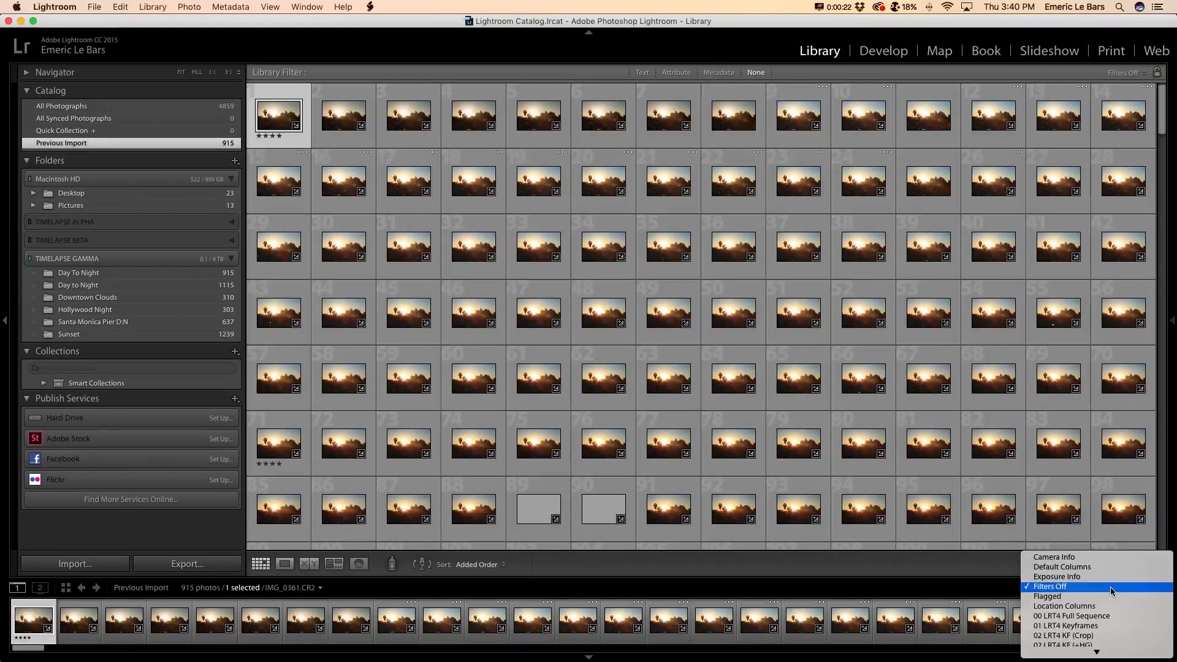
click(1096, 626)
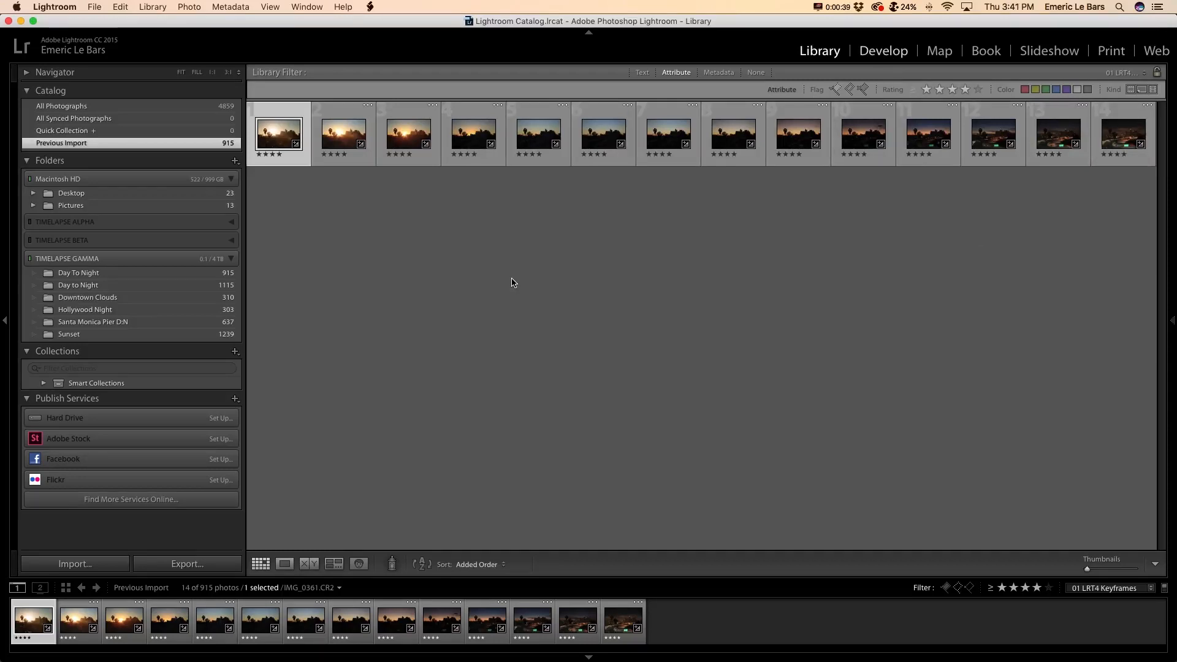
key(d)
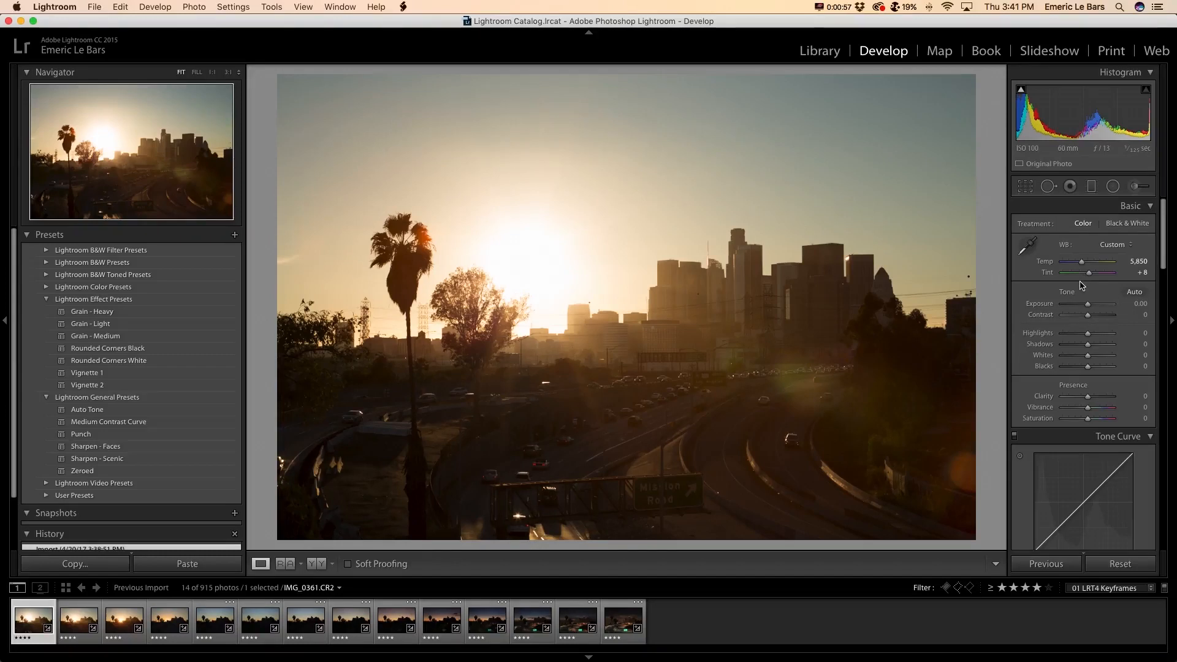
Set the first keyframe's Temp to 6,323, Tint to +18, Exposure to +0.50 and Contrast to +5
drag(1082, 262, 1090, 306)
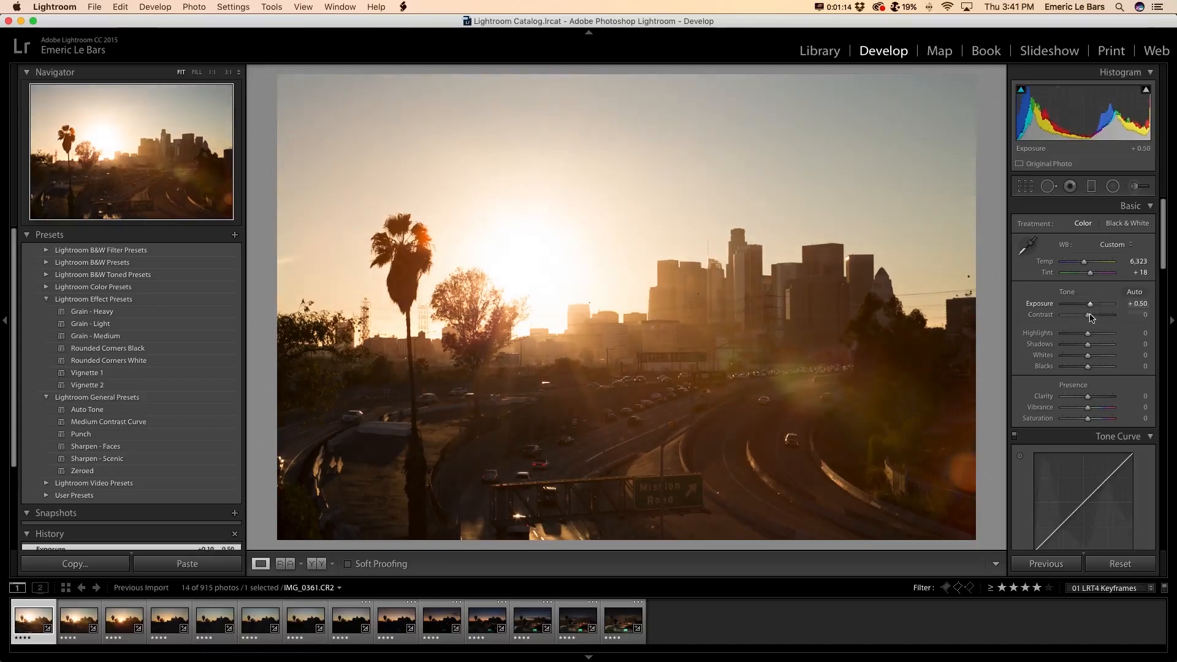
click(1147, 315)
text(5)
key(Return)
Set Highlights to -50, Shadows to +50, Whites to +25 and Blacks to -20 on the first keyframe
click(1144, 333)
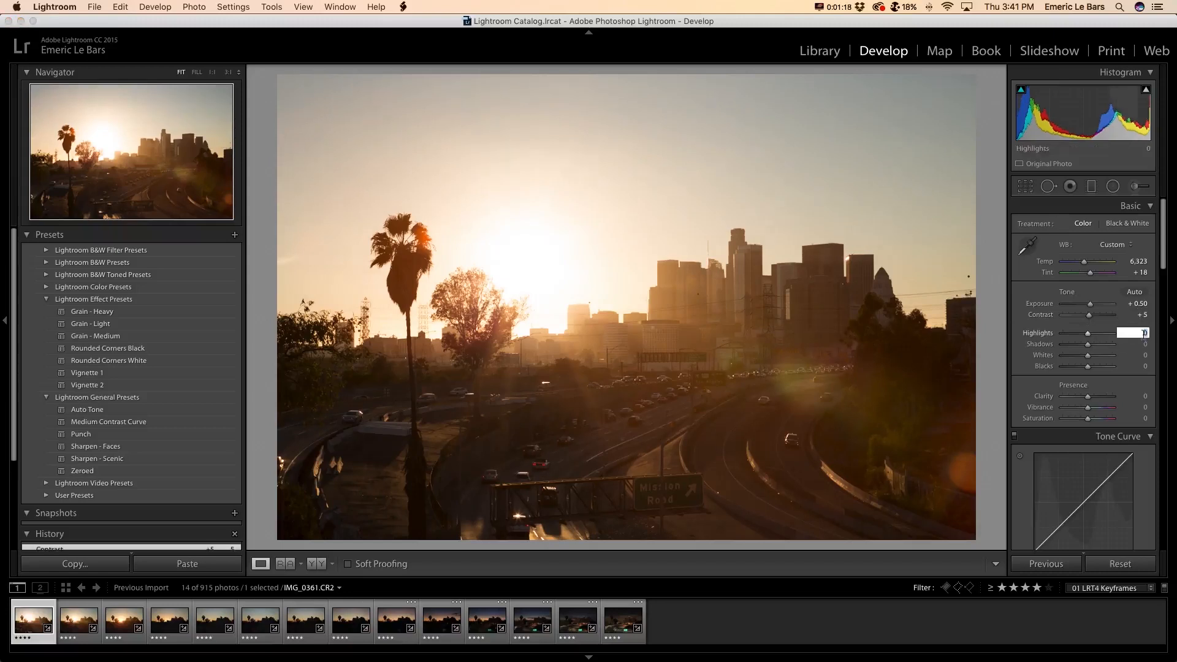
text(-50)
key(Return)
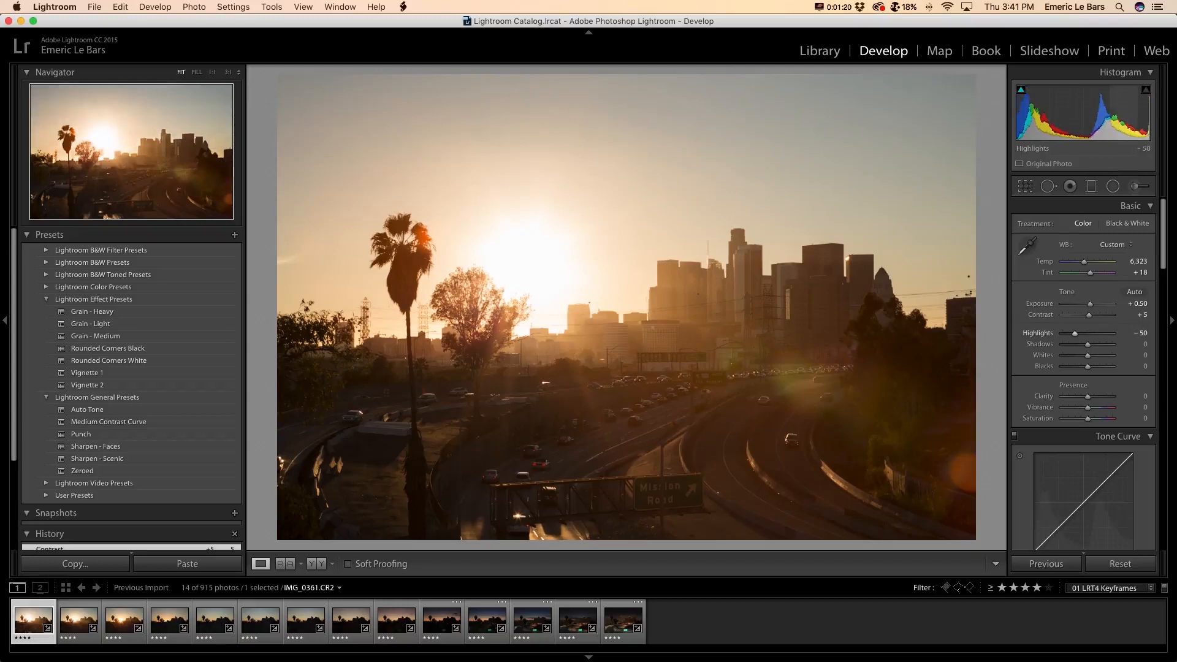
click(1144, 344)
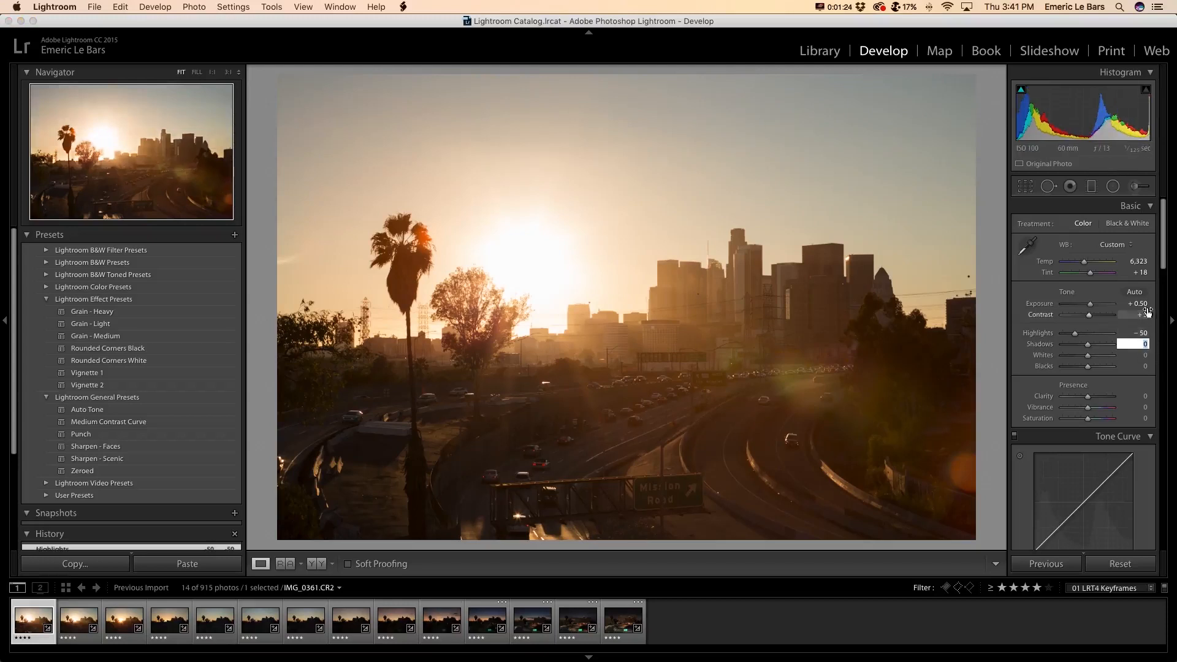
text(50)
key(Return)
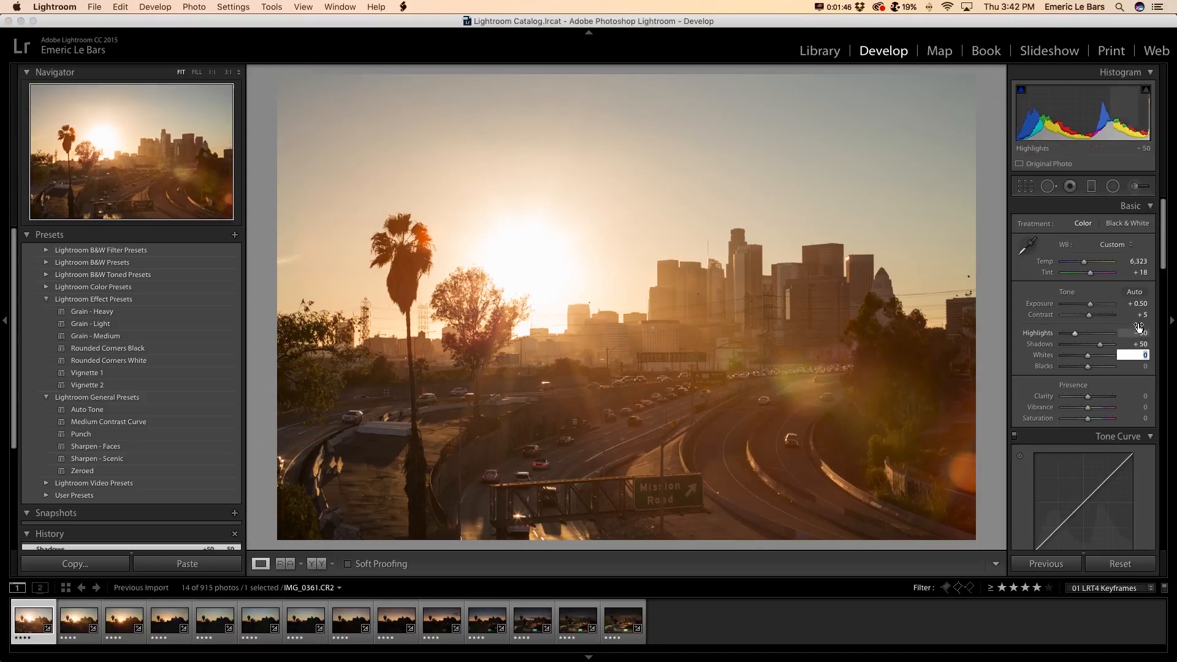
text(25)
key(Return)
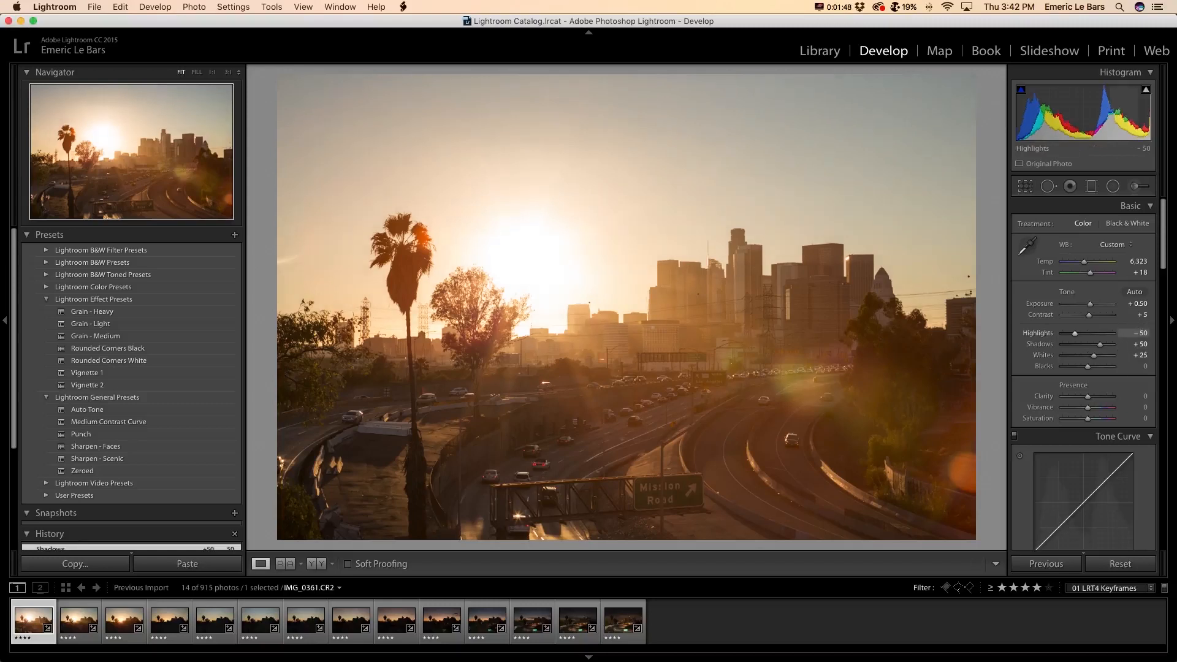
click(1143, 368)
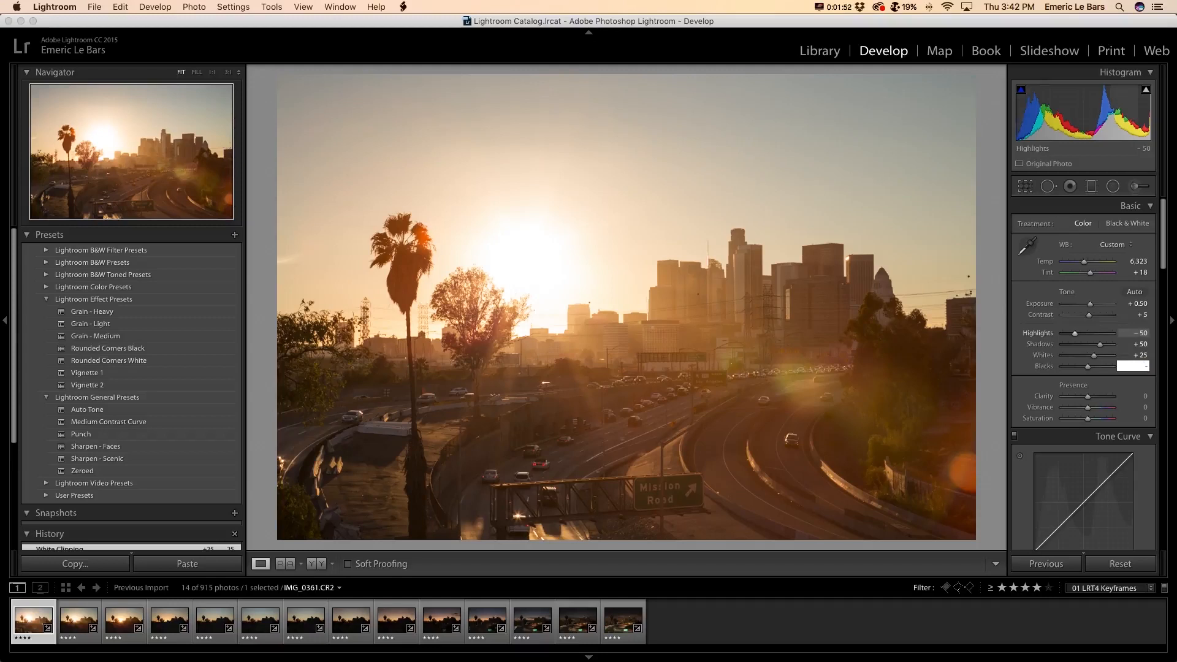
text(-20)
key(Return)
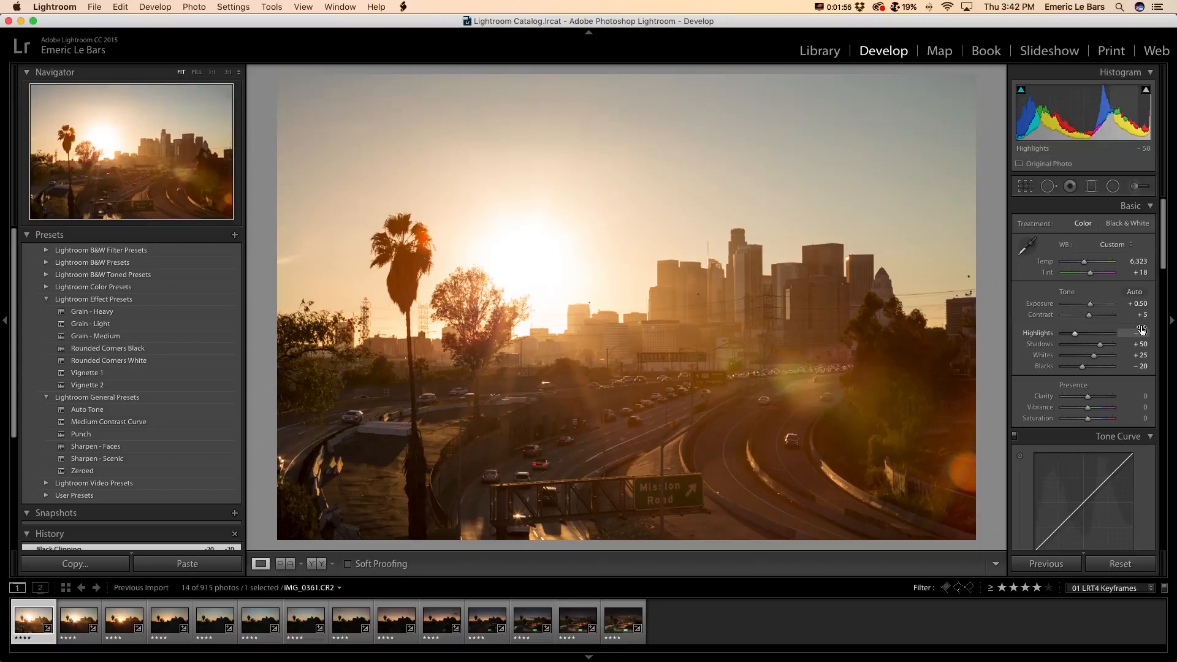
Set the first keyframe's Clarity to +25, Vibrance to +30 and Saturation to +10
click(1144, 396)
text(25)
key(Return)
click(1144, 407)
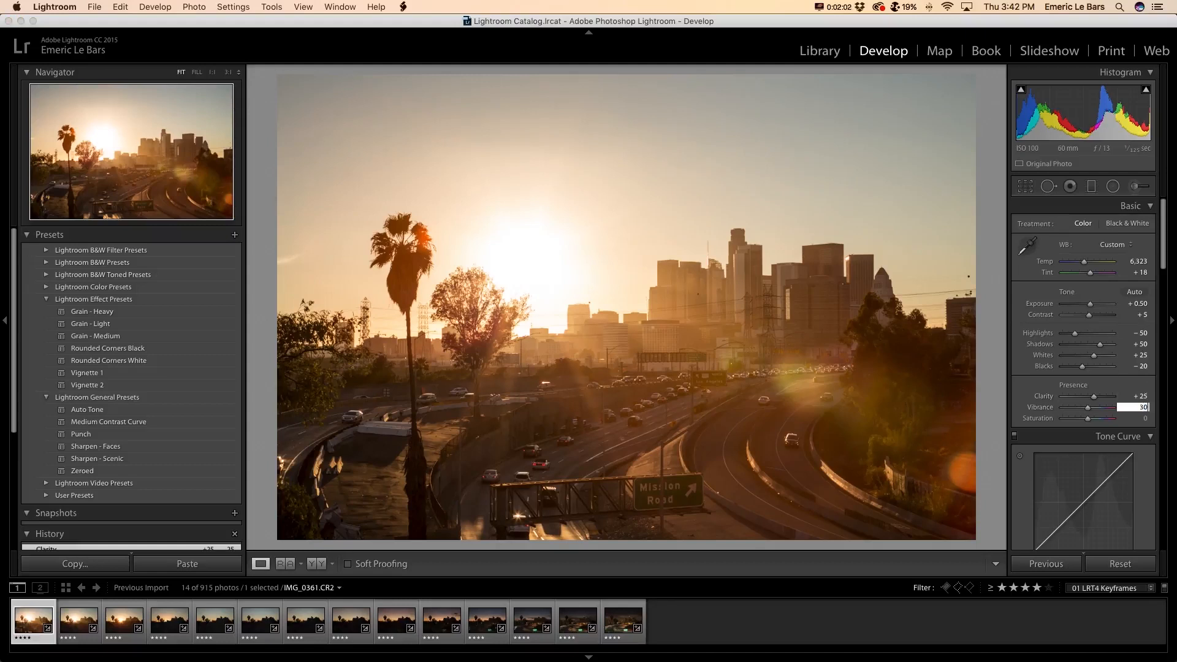
key(Return)
click(1144, 418)
text(10)
key(Return)
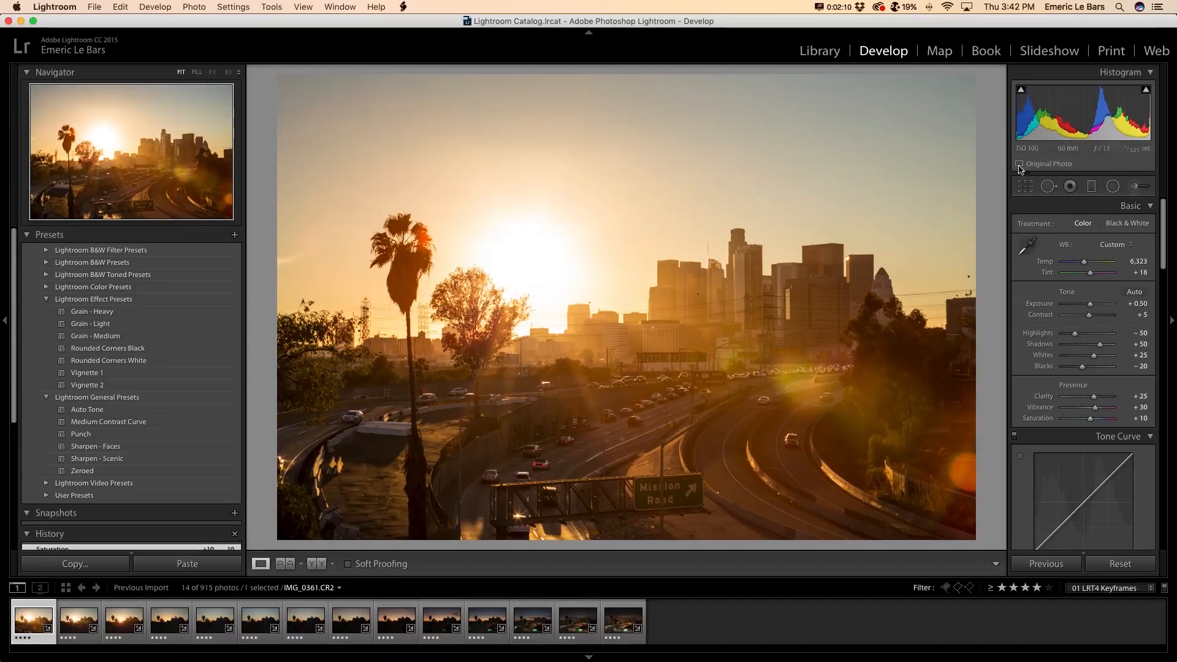
Activate Spot Removal in Heal mode with spot visualization on, and enlarge the brush to size 72
click(1049, 187)
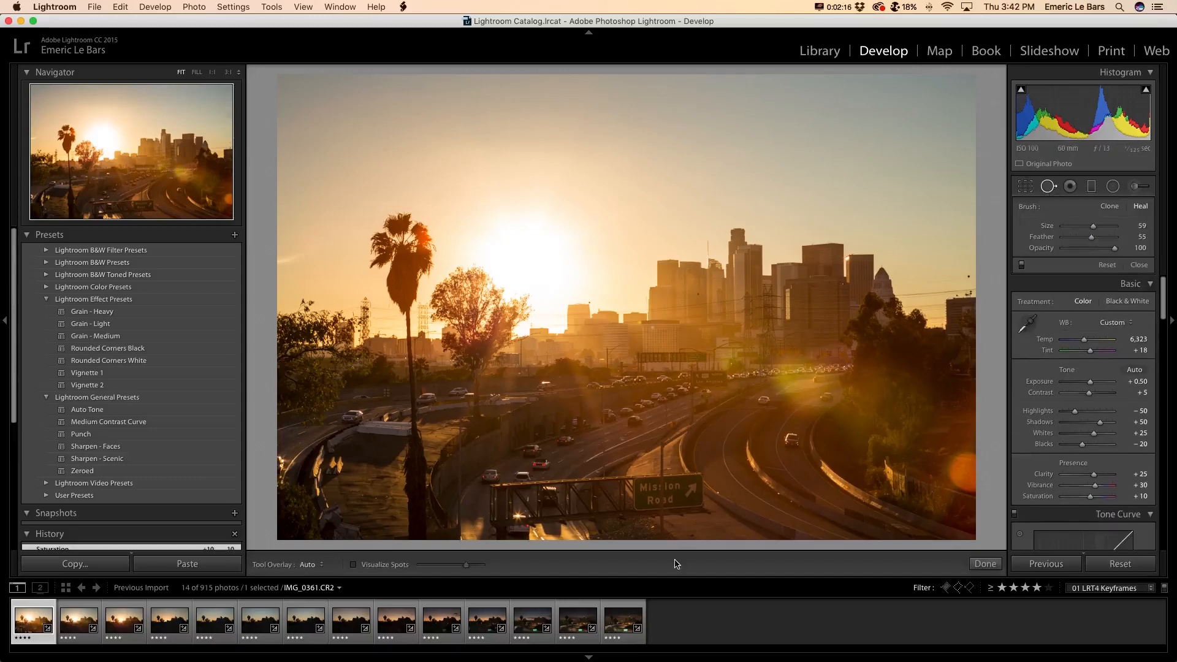
click(1049, 187)
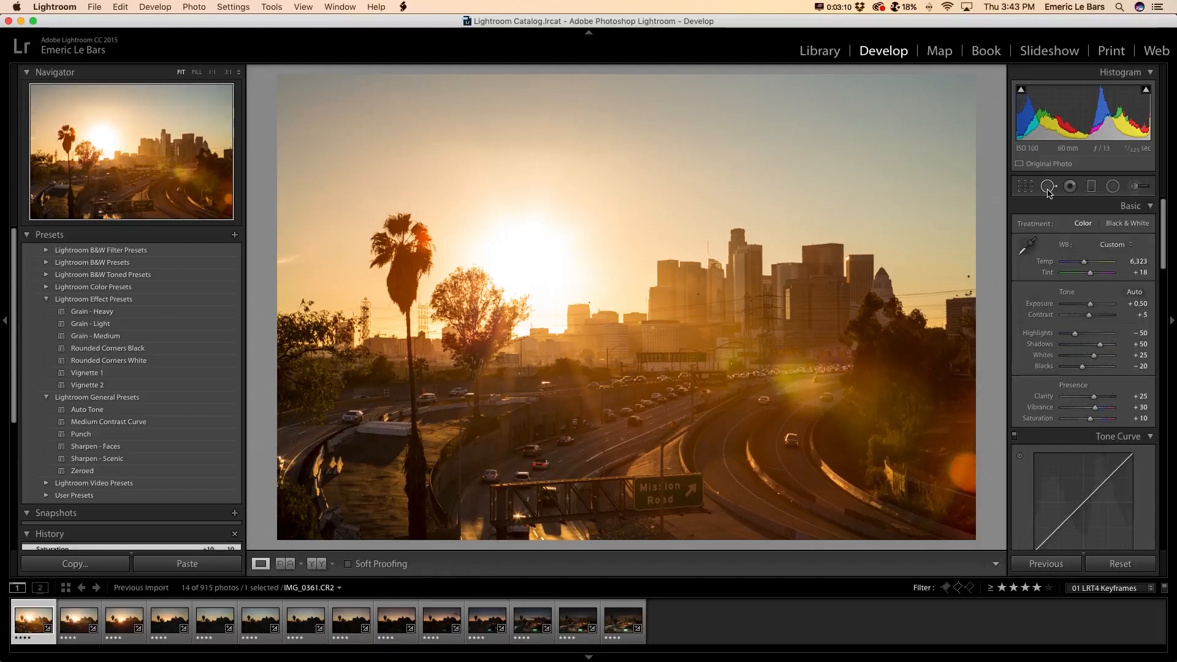
click(1048, 191)
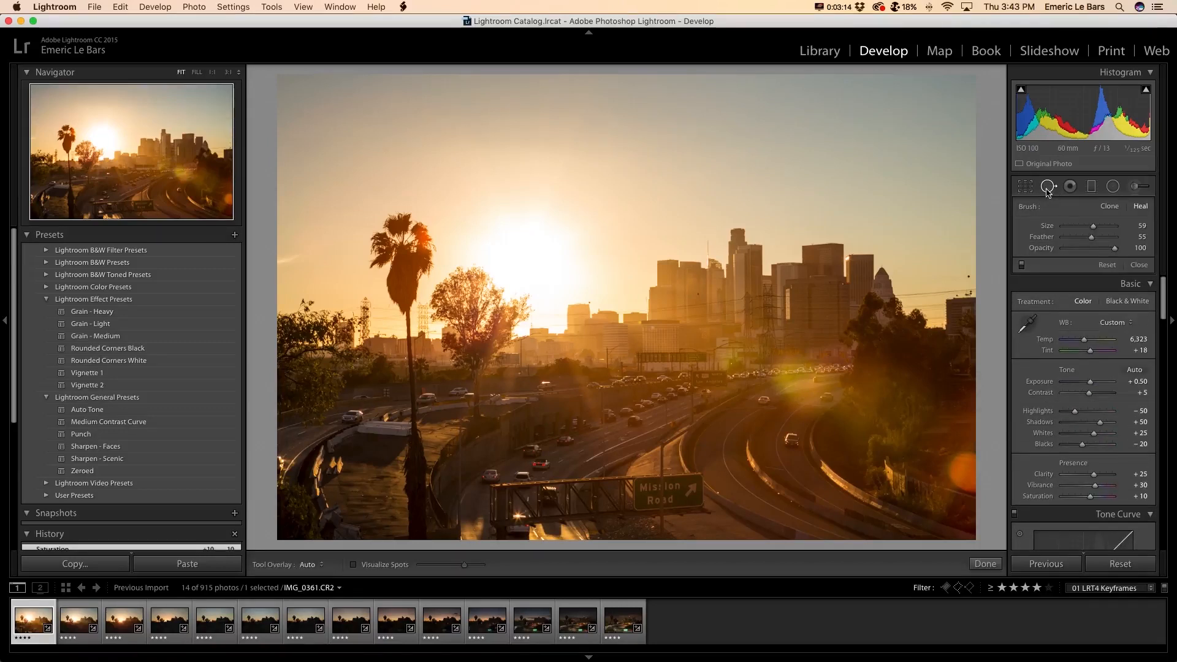
click(353, 566)
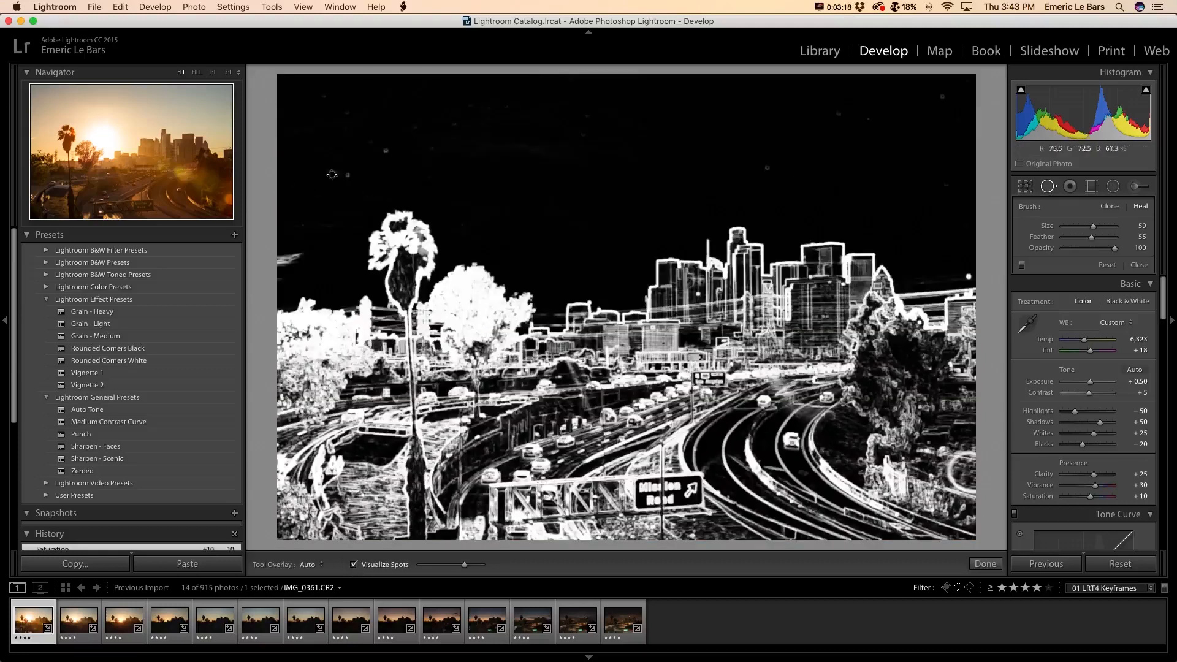
scroll(348, 175, up, 3)
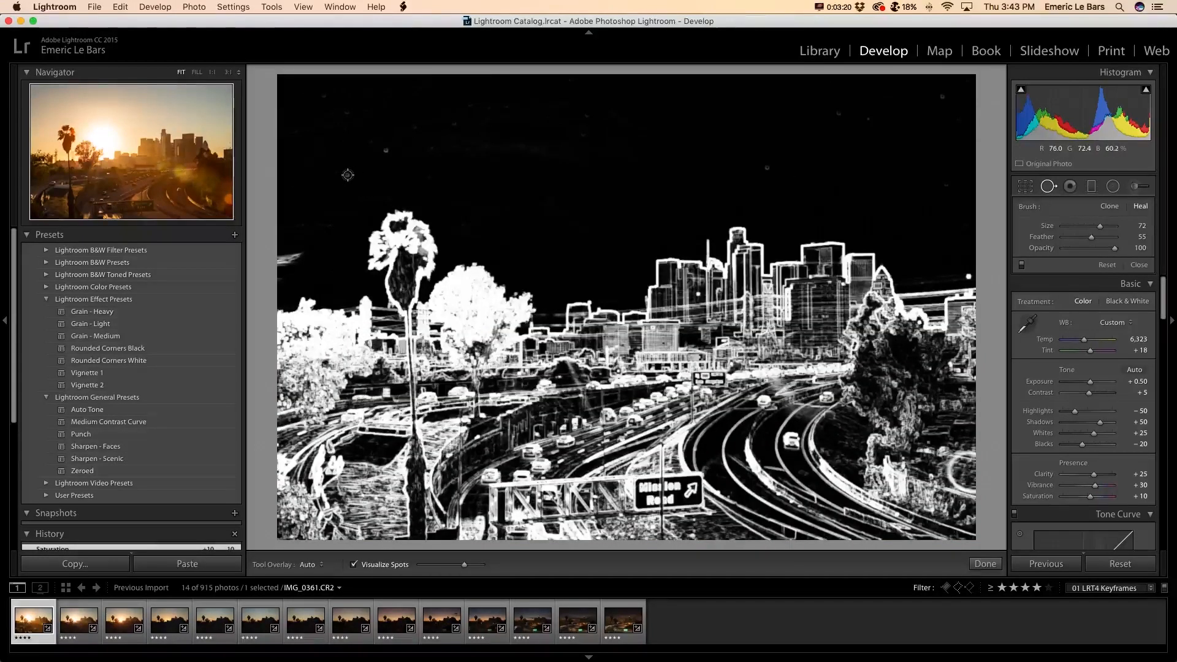
Heal the six visible dust spots in the sky, move some sample sources closer to their spots, and finish spot removal
click(348, 176)
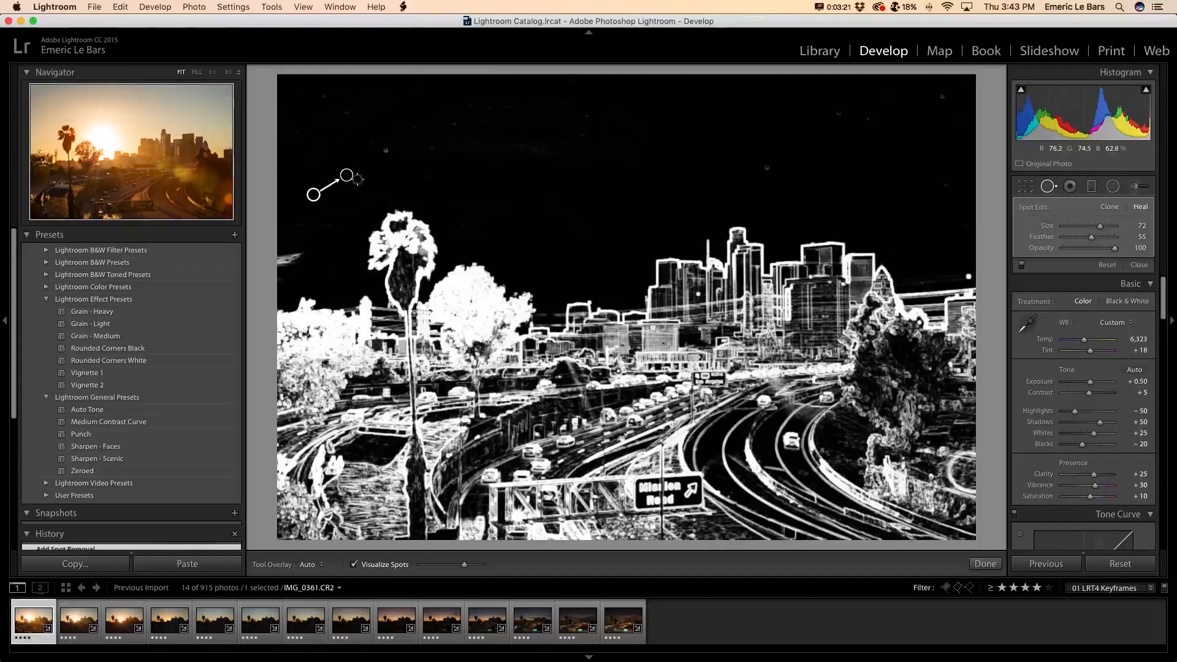
drag(313, 194, 331, 181)
click(385, 150)
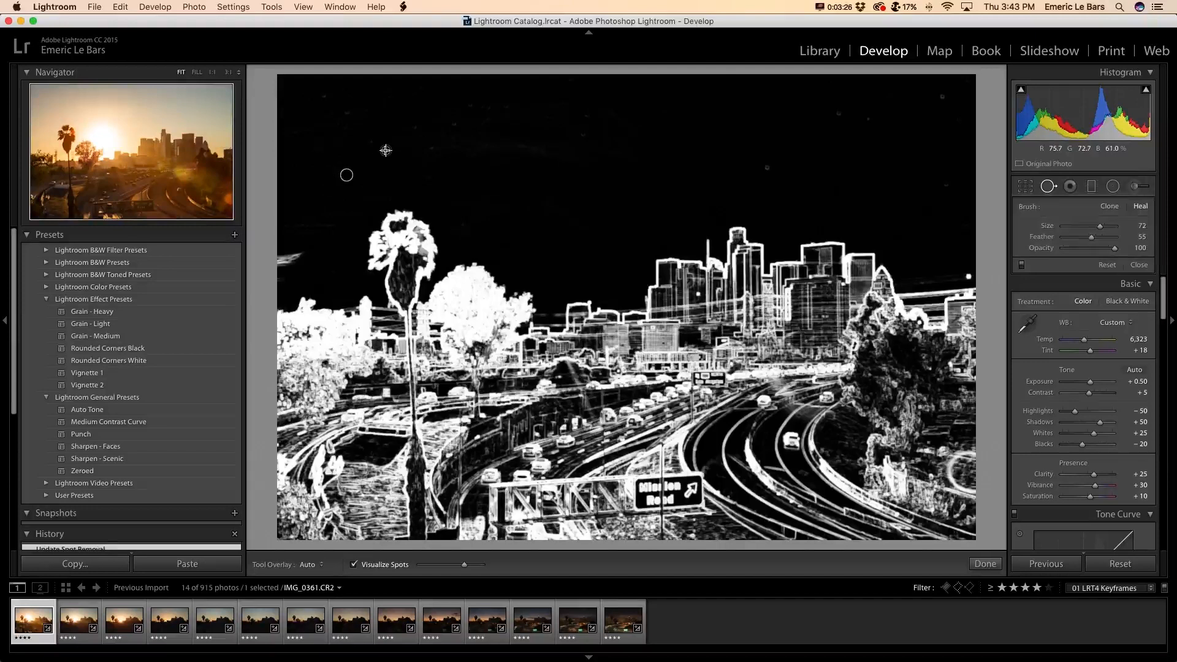
drag(412, 142, 399, 155)
click(767, 167)
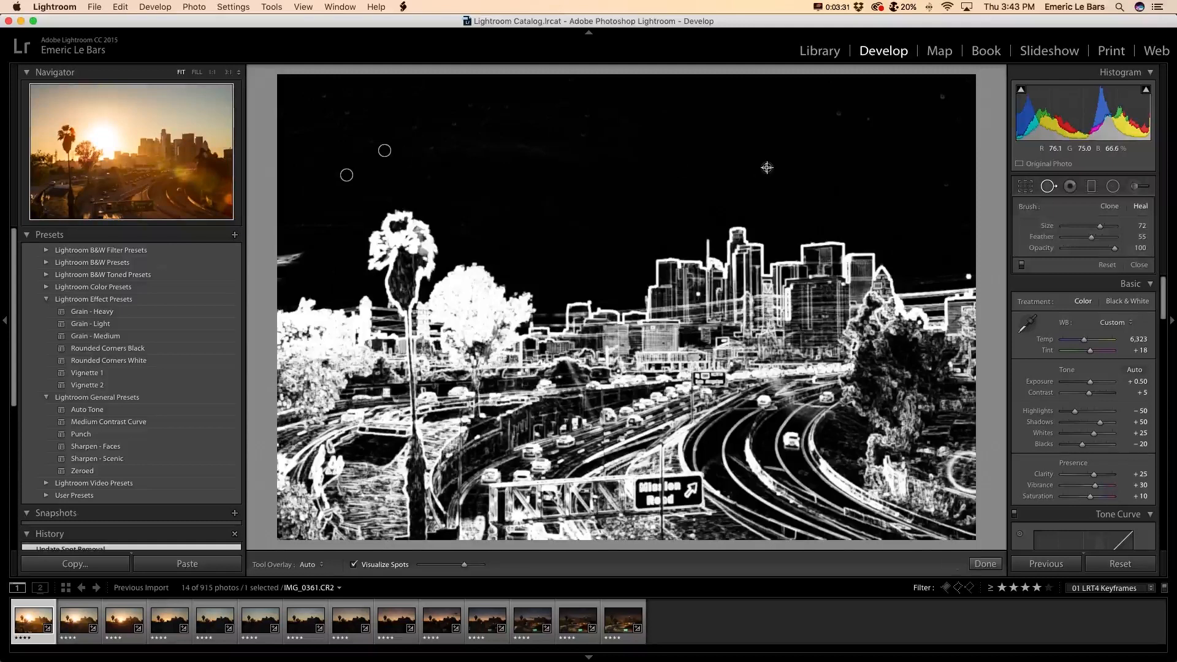
click(840, 113)
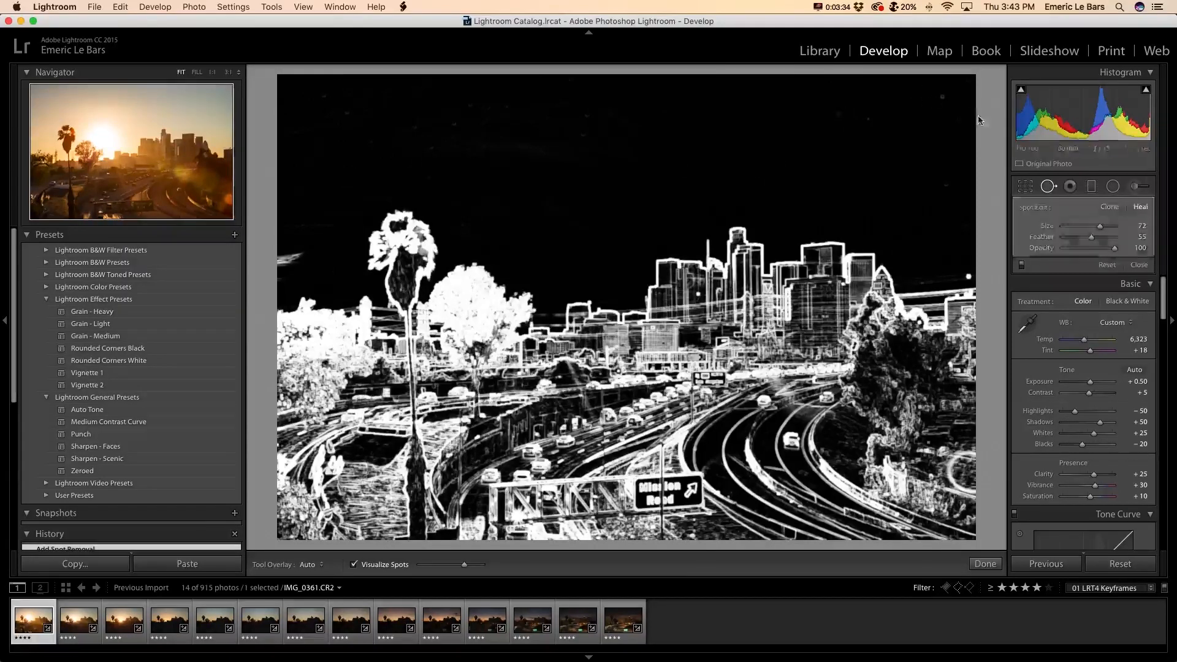
click(942, 96)
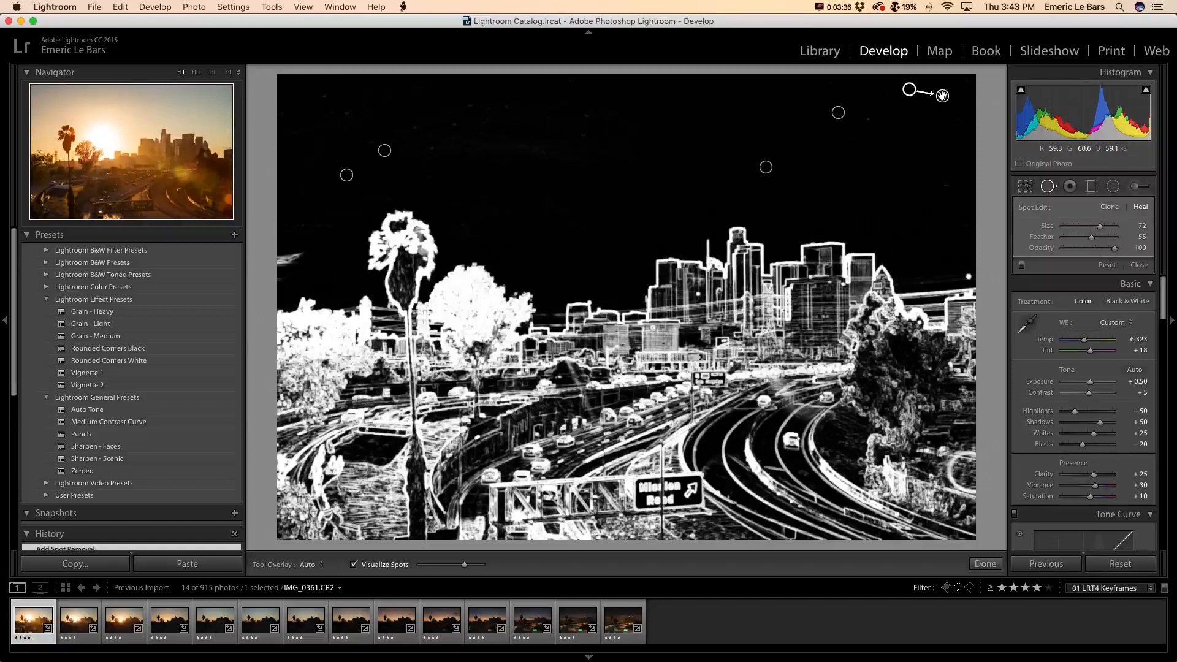
click(324, 96)
drag(352, 88, 343, 96)
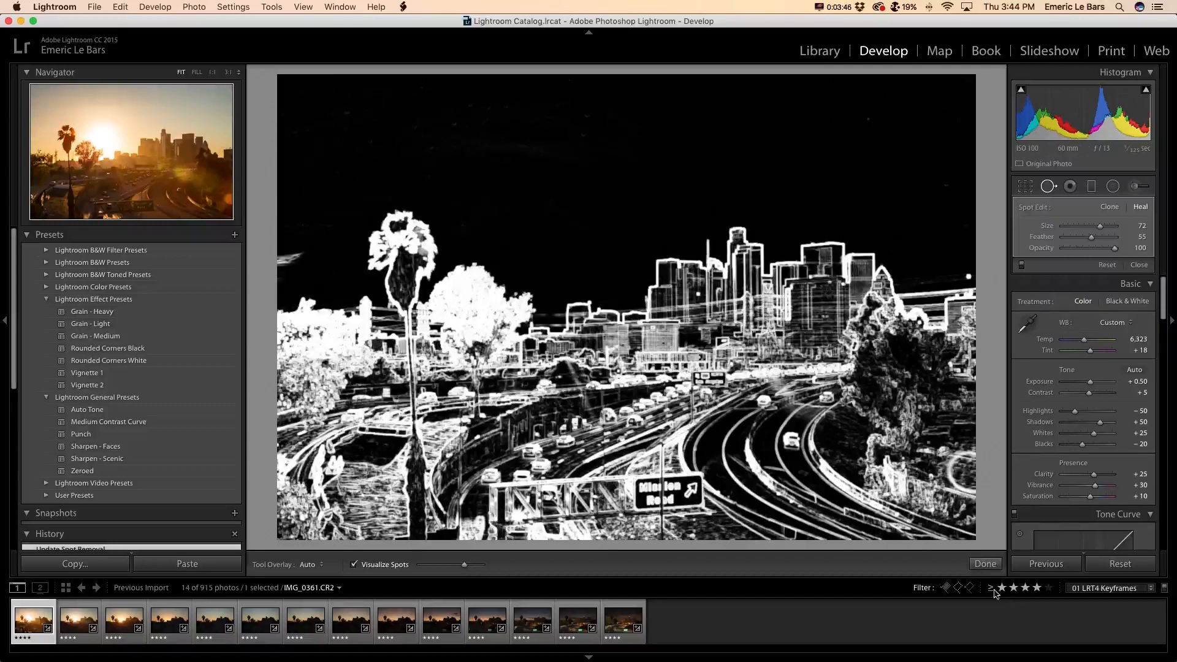
click(985, 564)
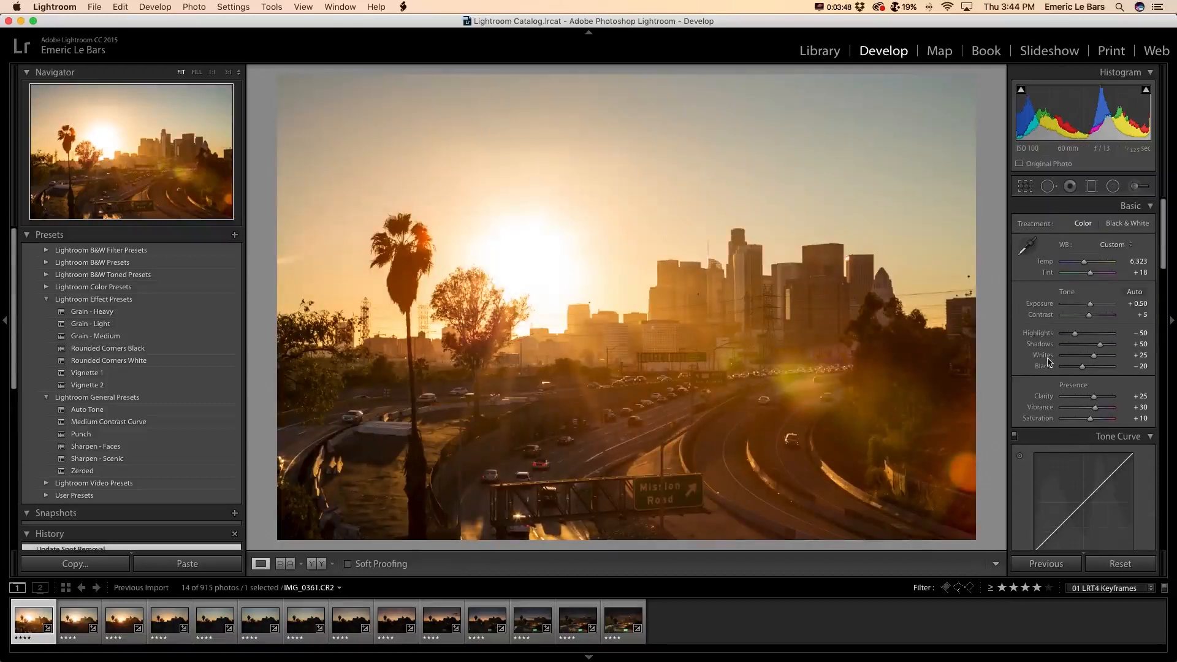
Set the first keyframe's sharpening amount to 50
scroll(1048, 362, down, 10)
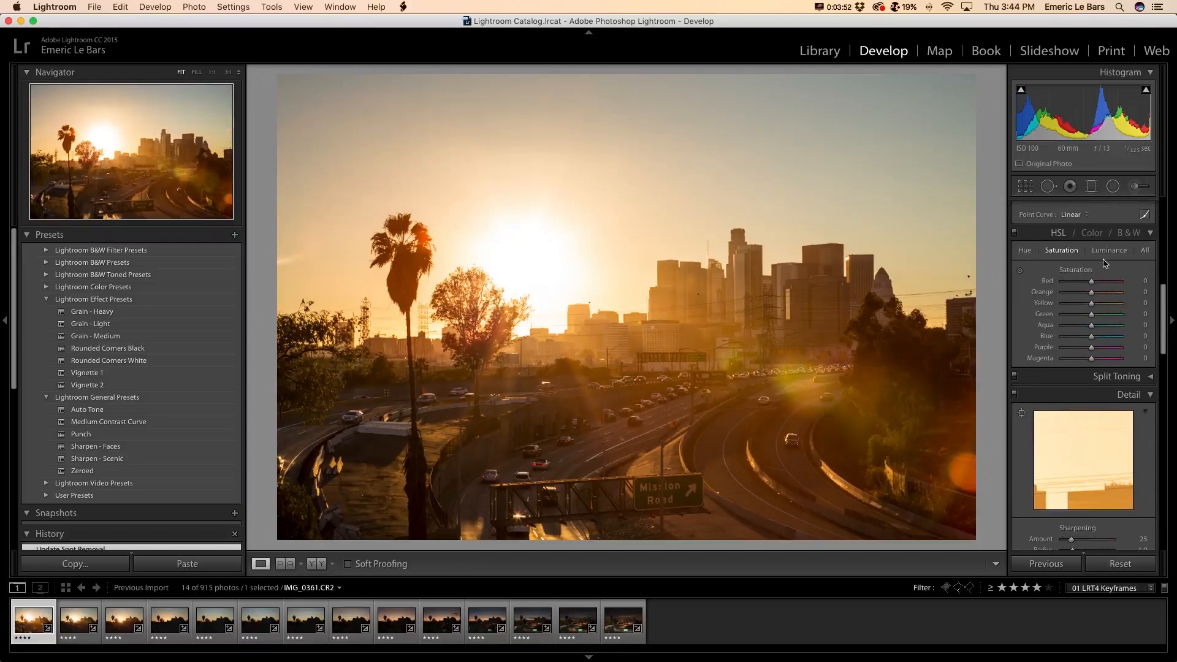
scroll(1086, 323, down, 1)
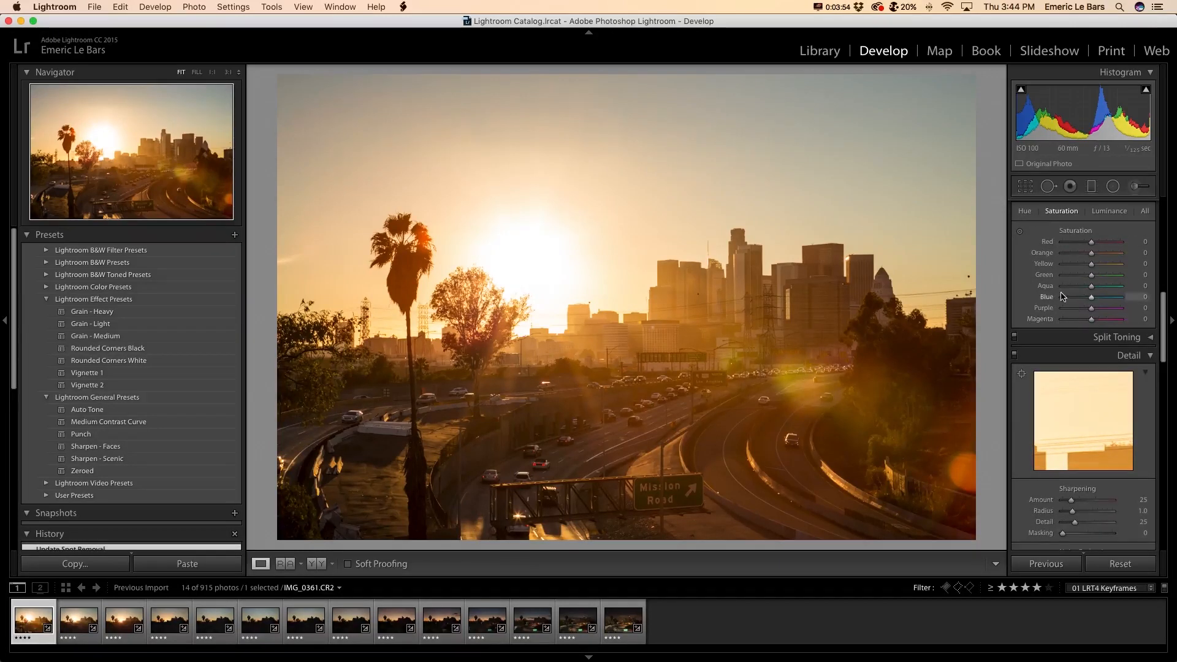
scroll(1061, 297, down, 6)
click(1143, 329)
text(50)
key(Return)
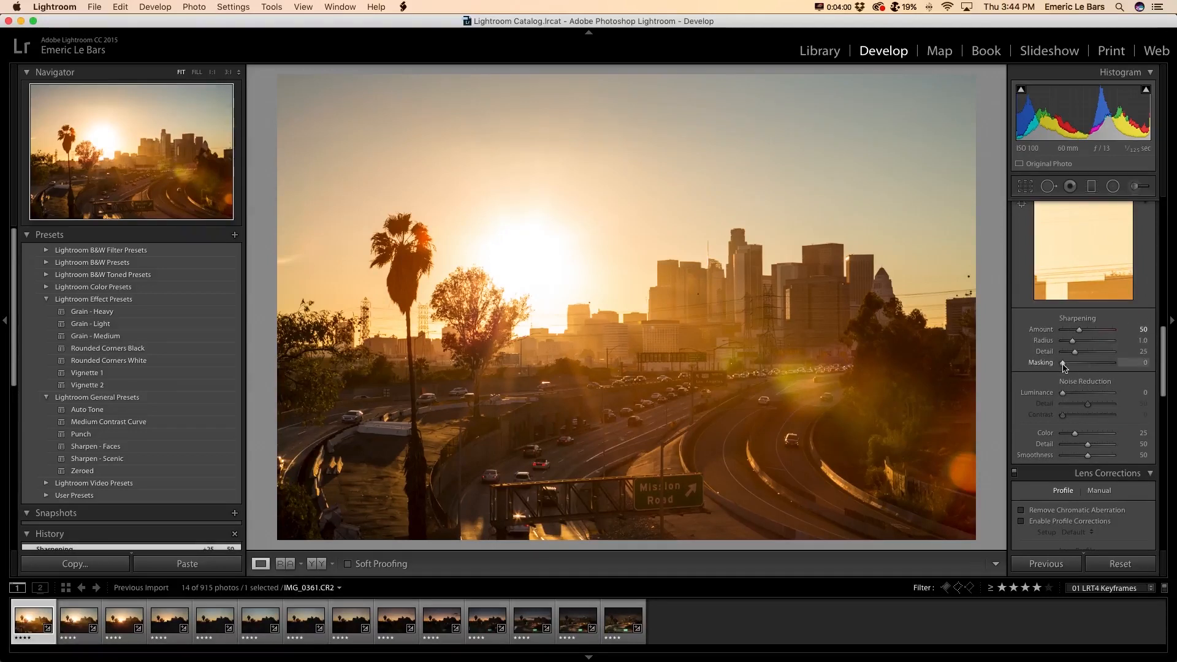
Set the first keyframe's sharpening Masking to 33 and its Luminance noise reduction to 5
mouse_move(1063, 366)
mouse_down()
mouse_move(1093, 367)
mouse_move(1065, 366)
mouse_move(1061, 392)
mouse_move(1080, 366)
mouse_up()
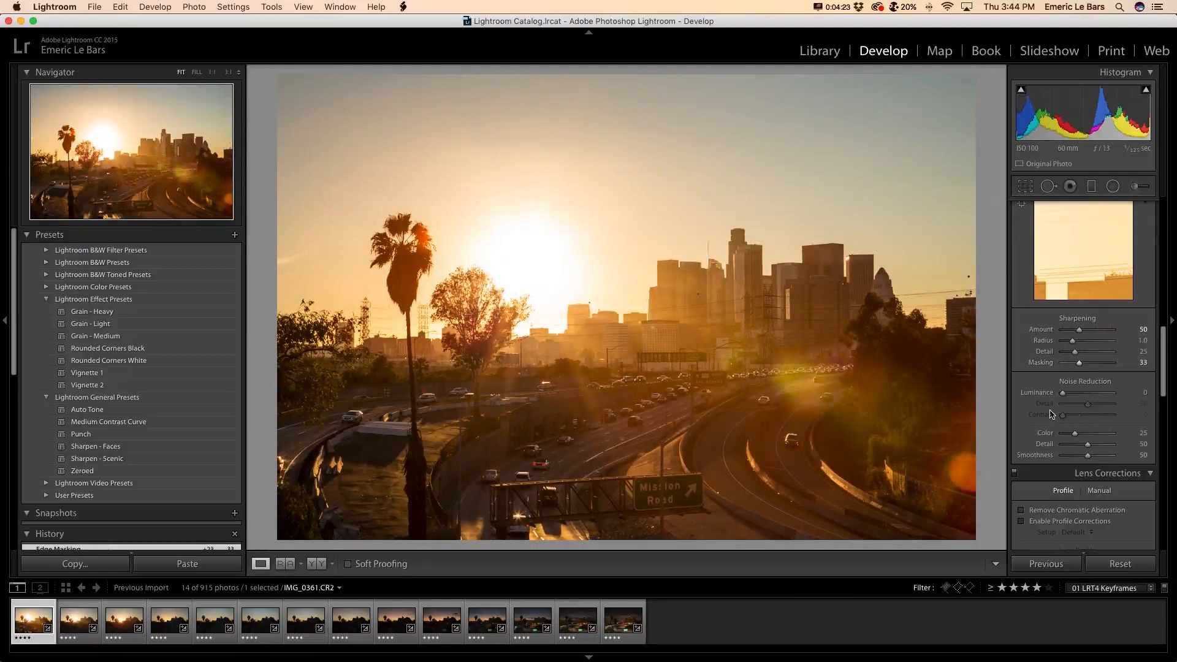
click(1144, 392)
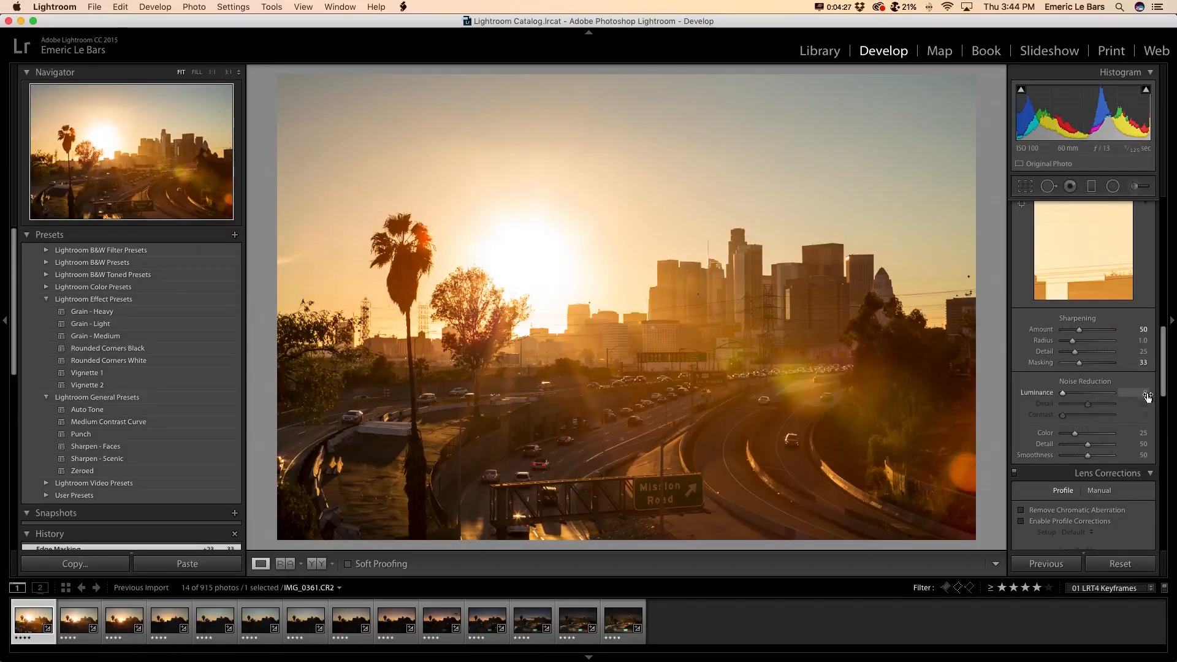
text(5)
key(Return)
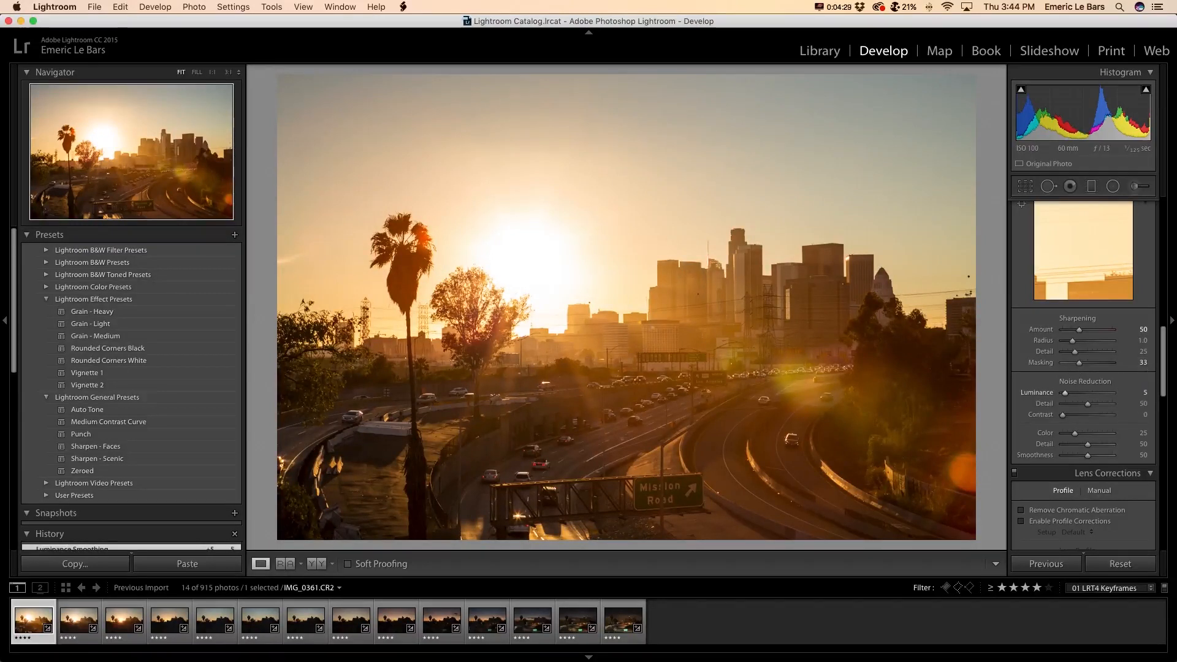
Remove chromatic aberration and enable lens profile corrections on the first keyframe, keeping Canon as the lens make
scroll(1099, 386, down, 3)
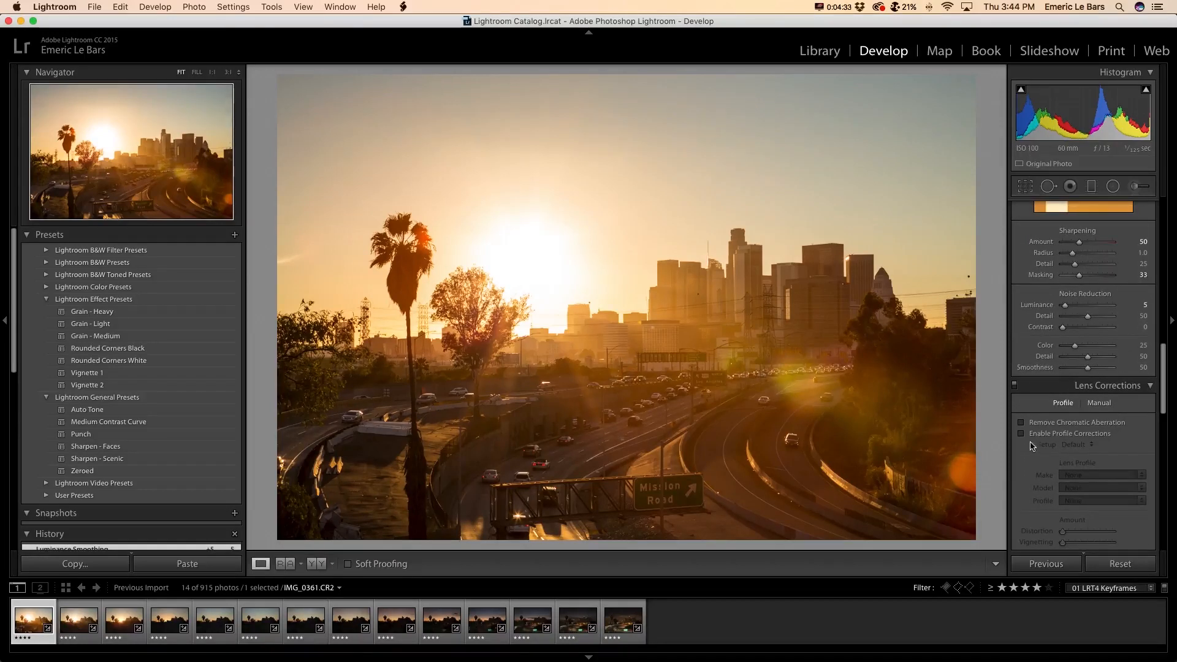
click(1022, 423)
click(1021, 434)
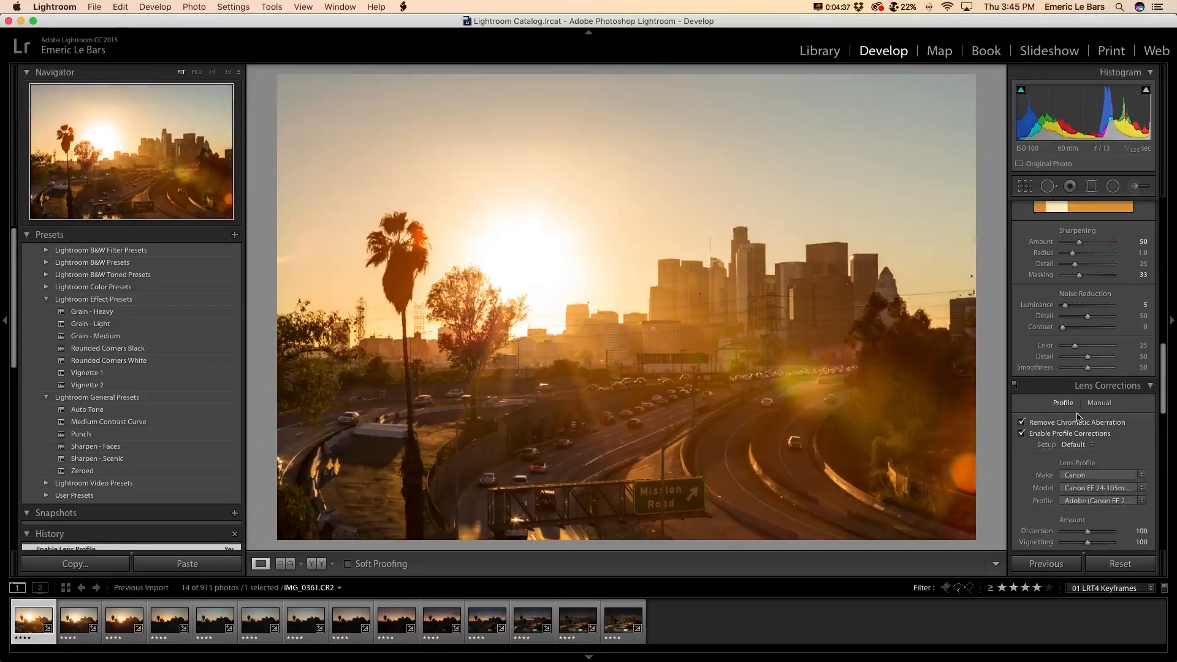
scroll(1079, 405, down, 5)
click(1087, 301)
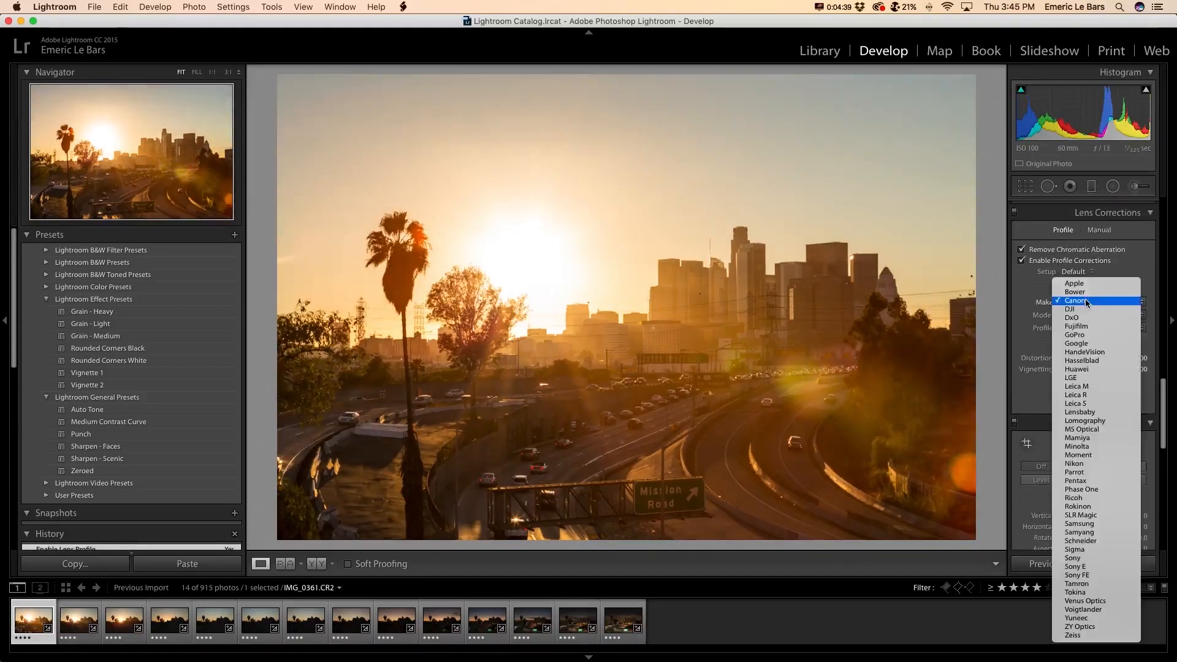
click(1035, 307)
scroll(1028, 324, down, 5)
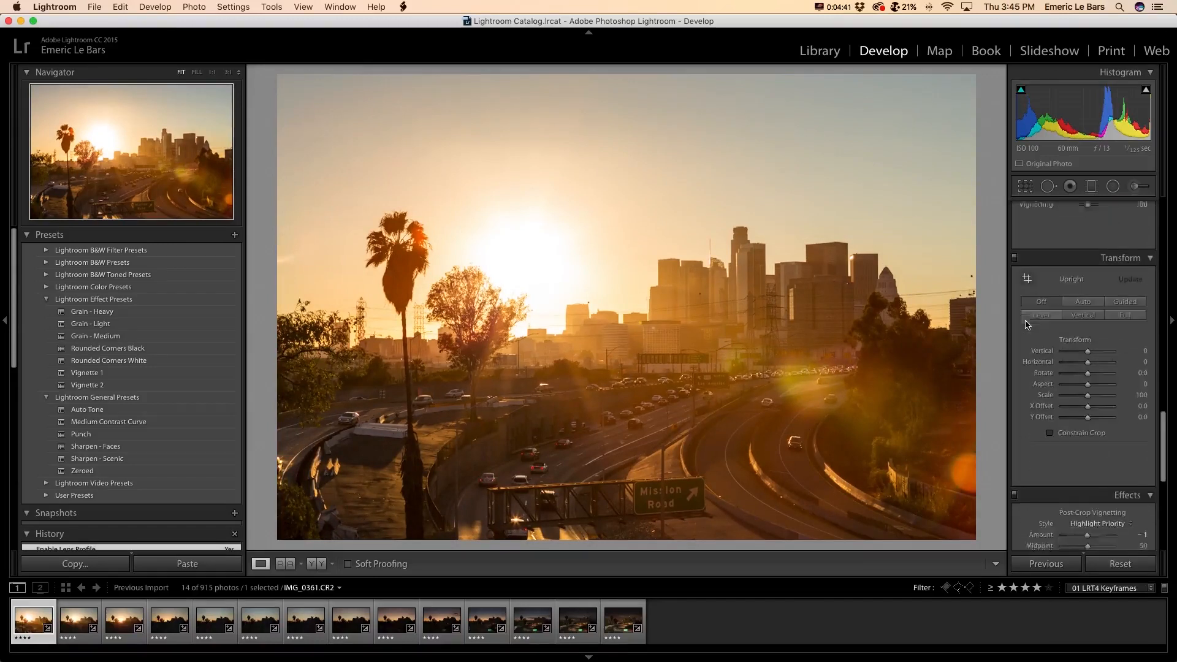
scroll(1028, 325, down, 4)
Select all keyframes from the first through the last and run the LRTimelapse Sync Keyframes script
scroll(1027, 324, up, 15)
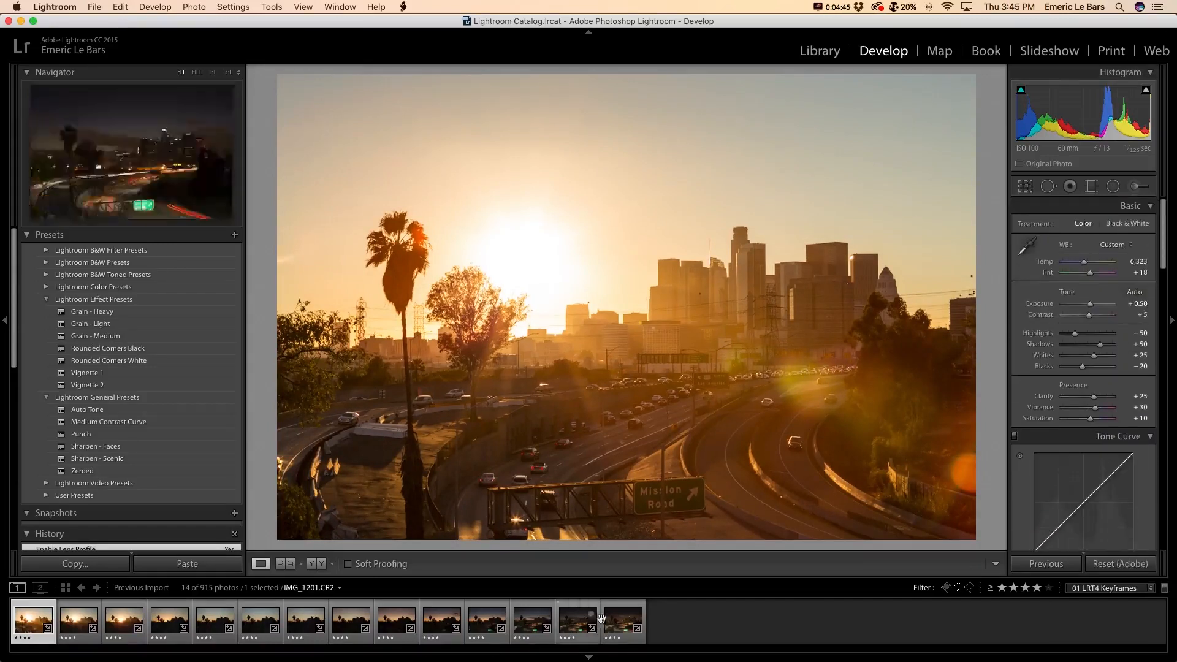
shift+click(623, 621)
click(403, 6)
click(424, 41)
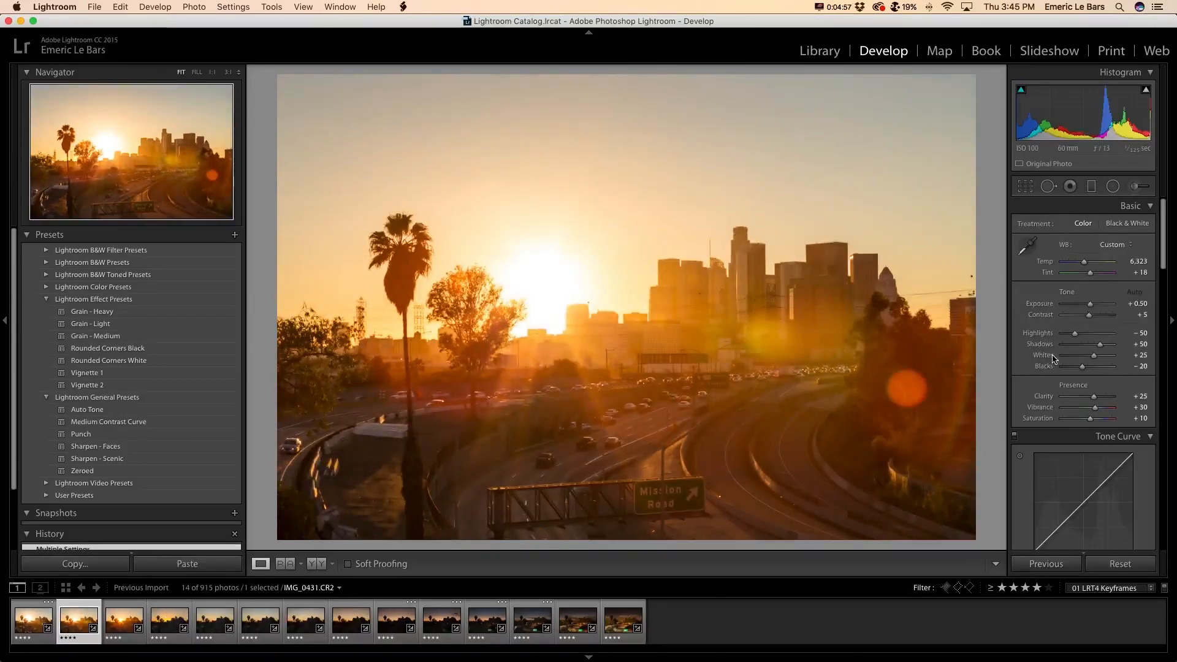
Set the second keyframe's Exposure to +0.70 and Shadows to +60
click(1141, 304)
text(0.7)
key(Return)
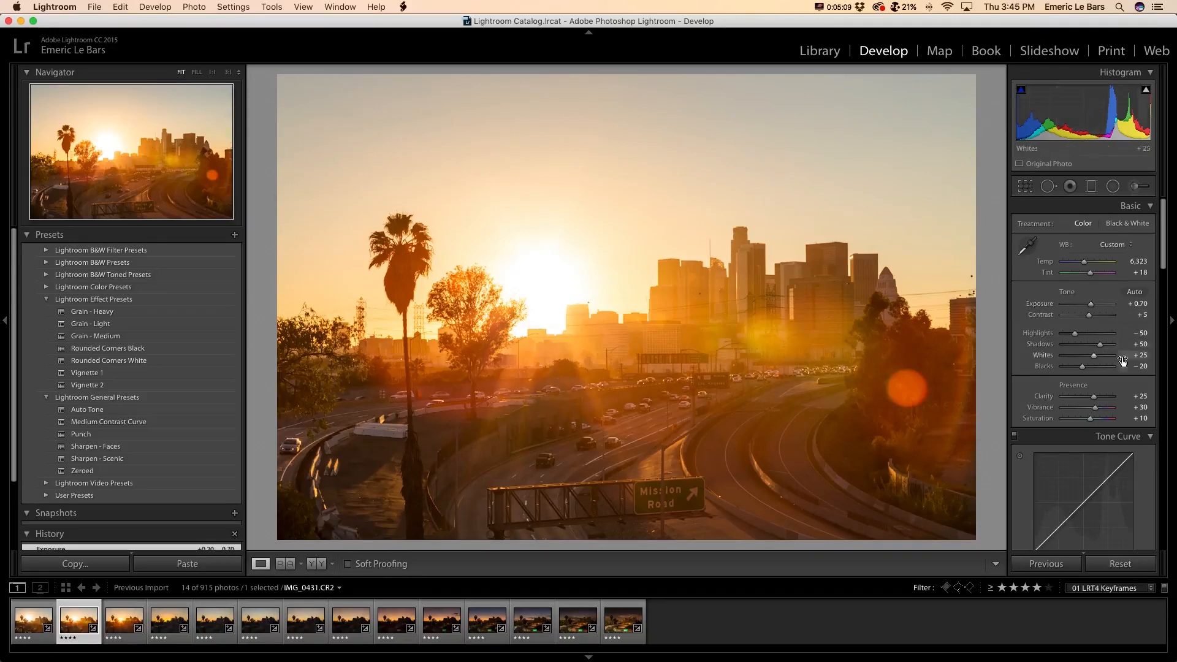
click(1142, 344)
text(60)
key(Return)
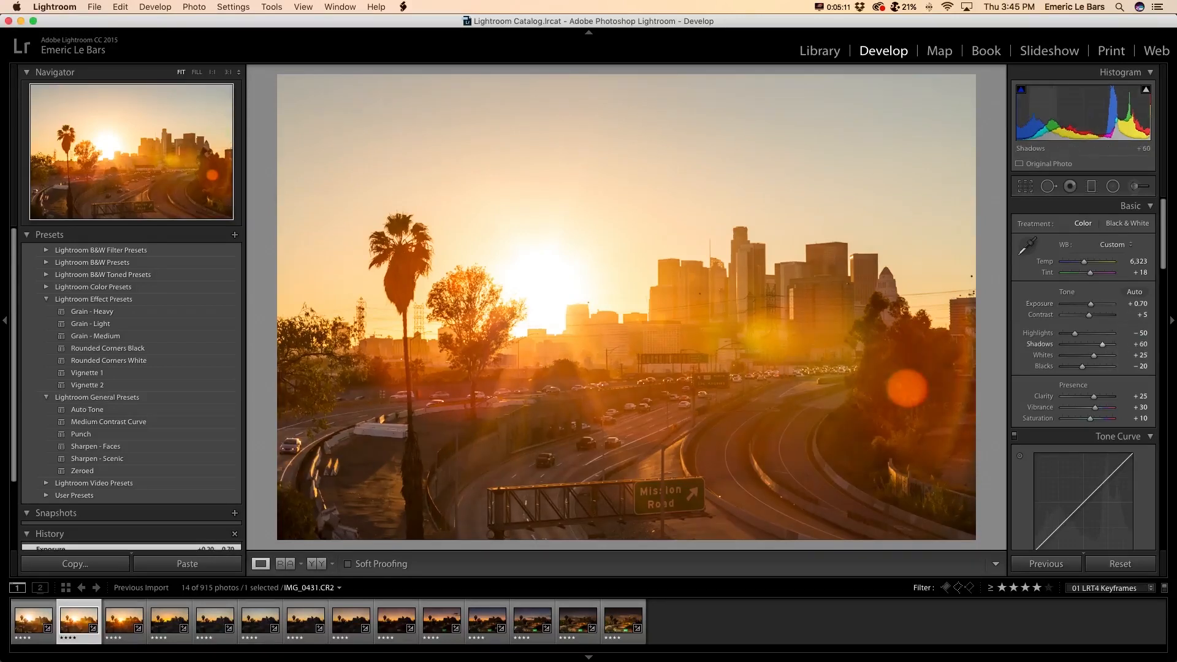
Set the second keyframe's Contrast to +10 and warm its Temp slightly to 6,399
click(1142, 315)
text(10)
key(Return)
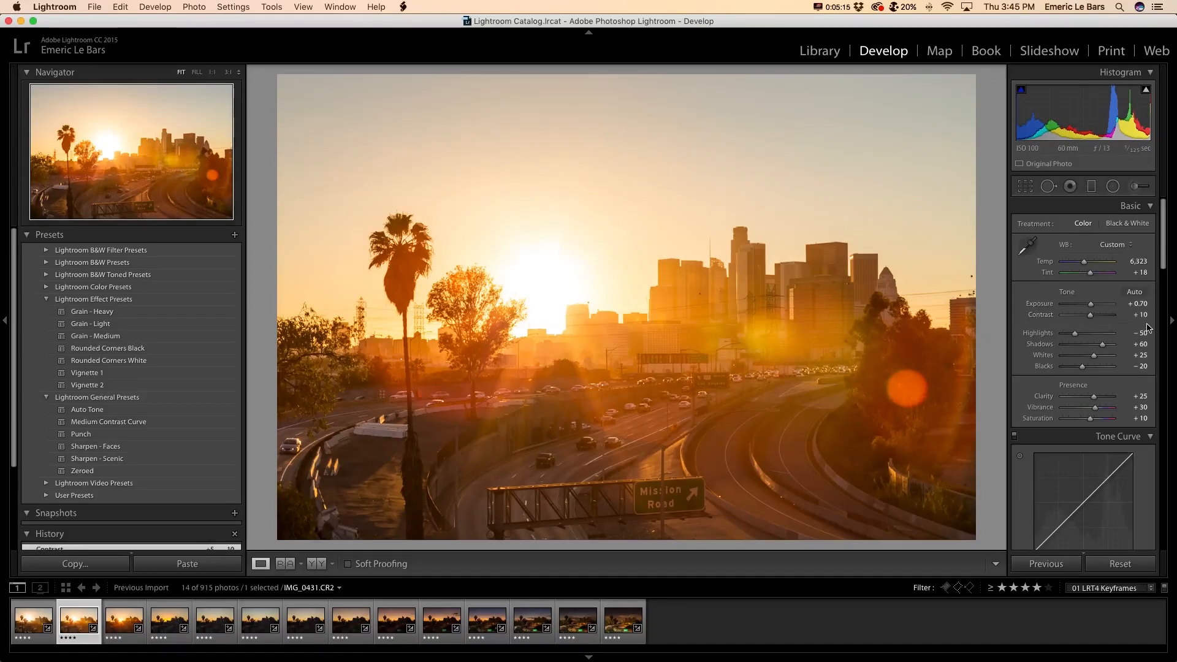
click(1084, 265)
drag(1085, 265, 1084, 264)
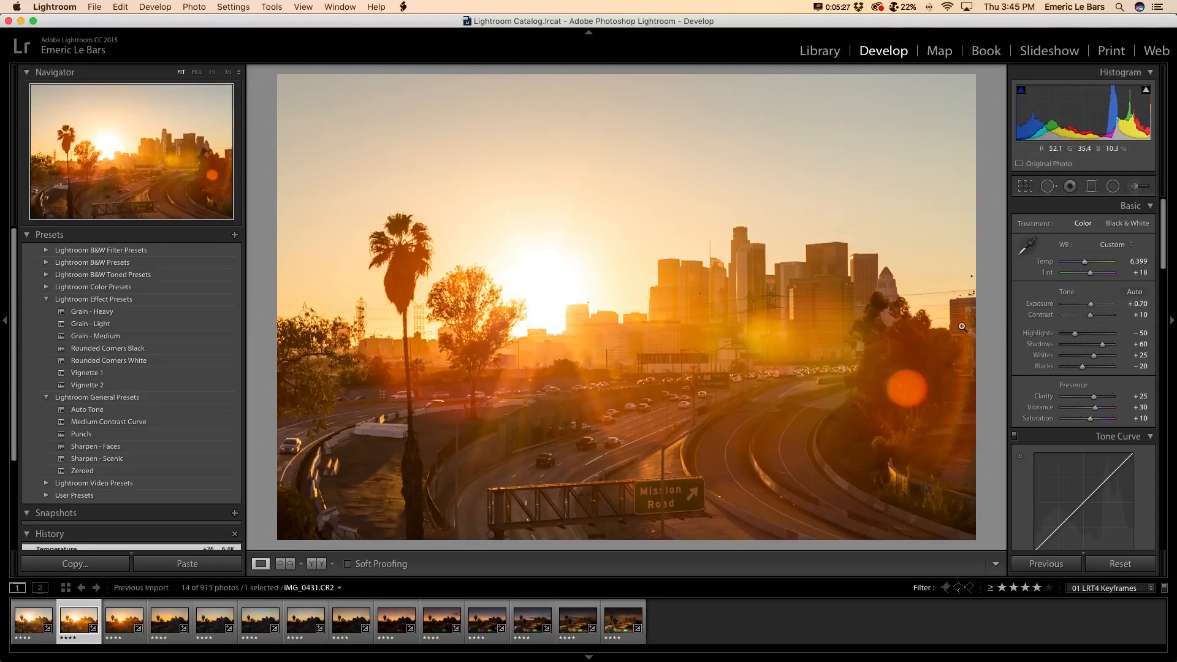
Select the second through the last keyframe and sync the second one's edits with the LRTimelapse Sync Keyframes script
shift+click(623, 620)
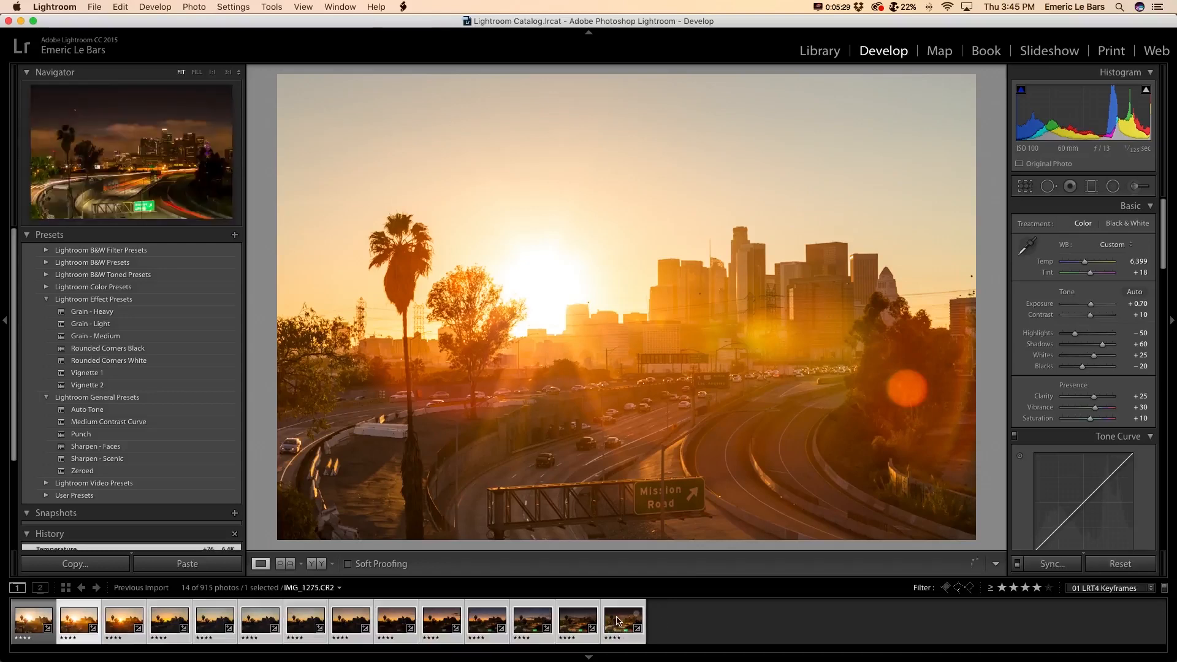
click(403, 7)
click(430, 40)
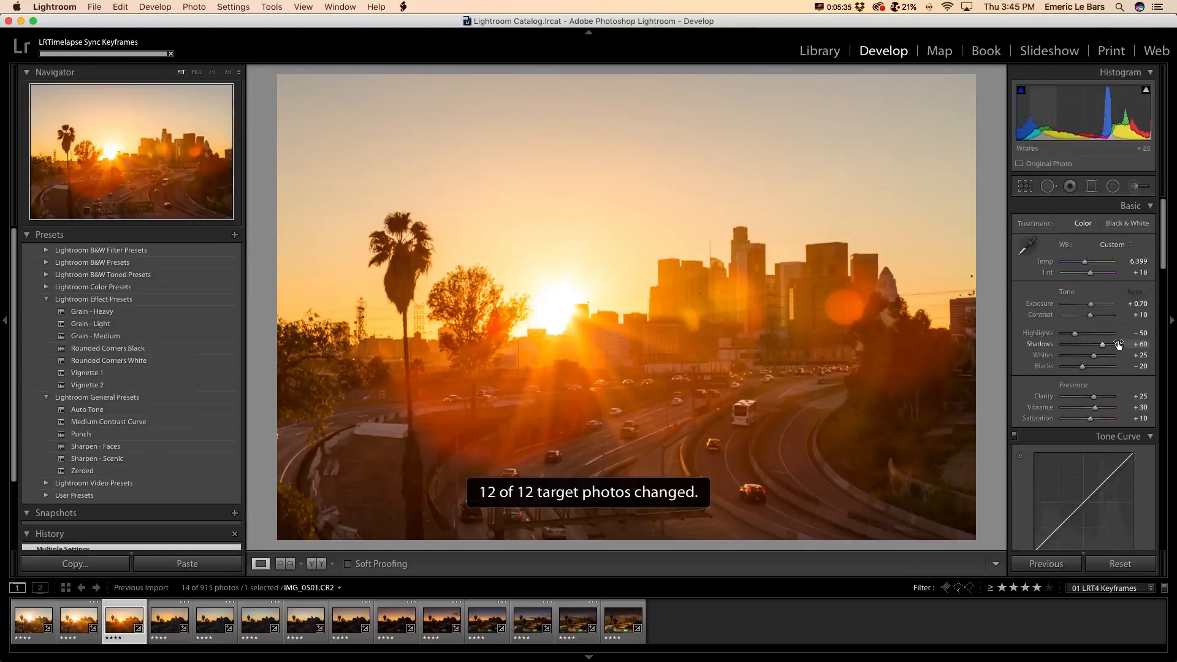
Set the third keyframe's Contrast to +15 and Tint to +28
click(1143, 314)
text(15)
key(Return)
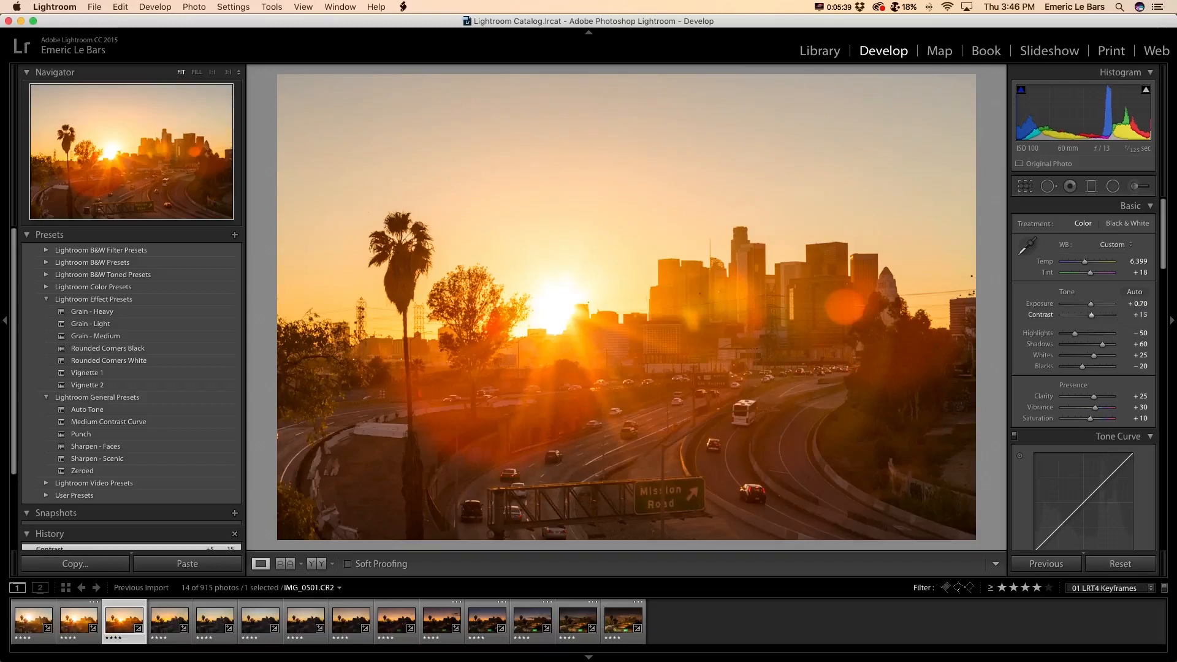
drag(1091, 273, 1092, 276)
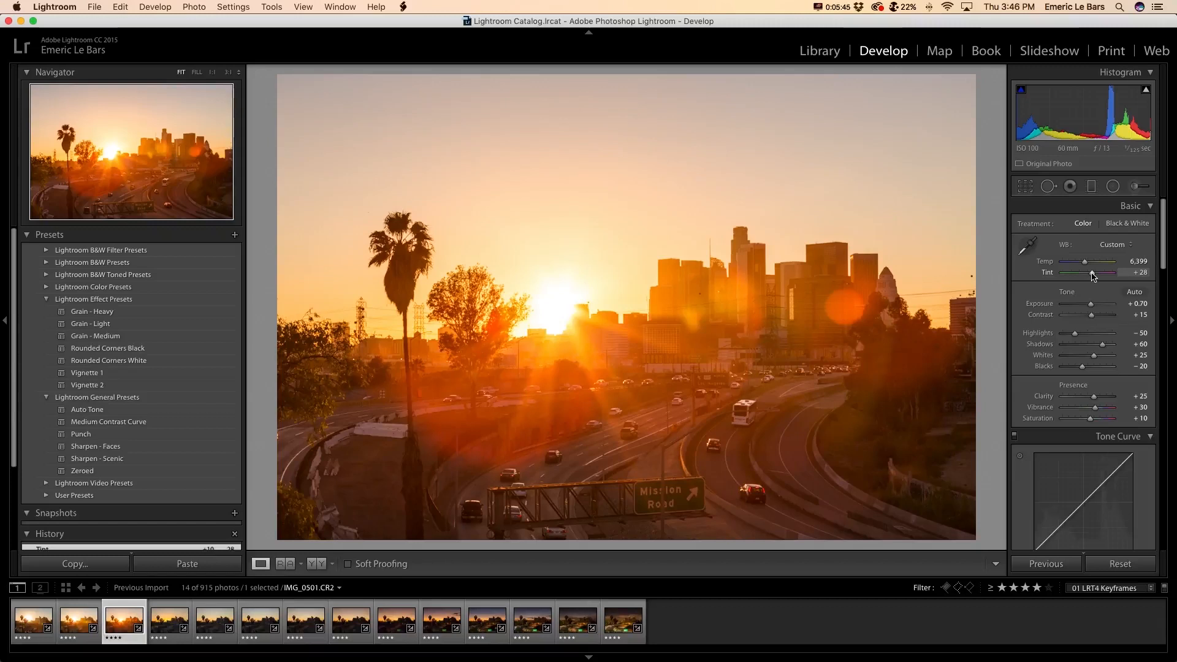
Set the third keyframe's Vibrance to +35 and Saturation to +12
click(1142, 408)
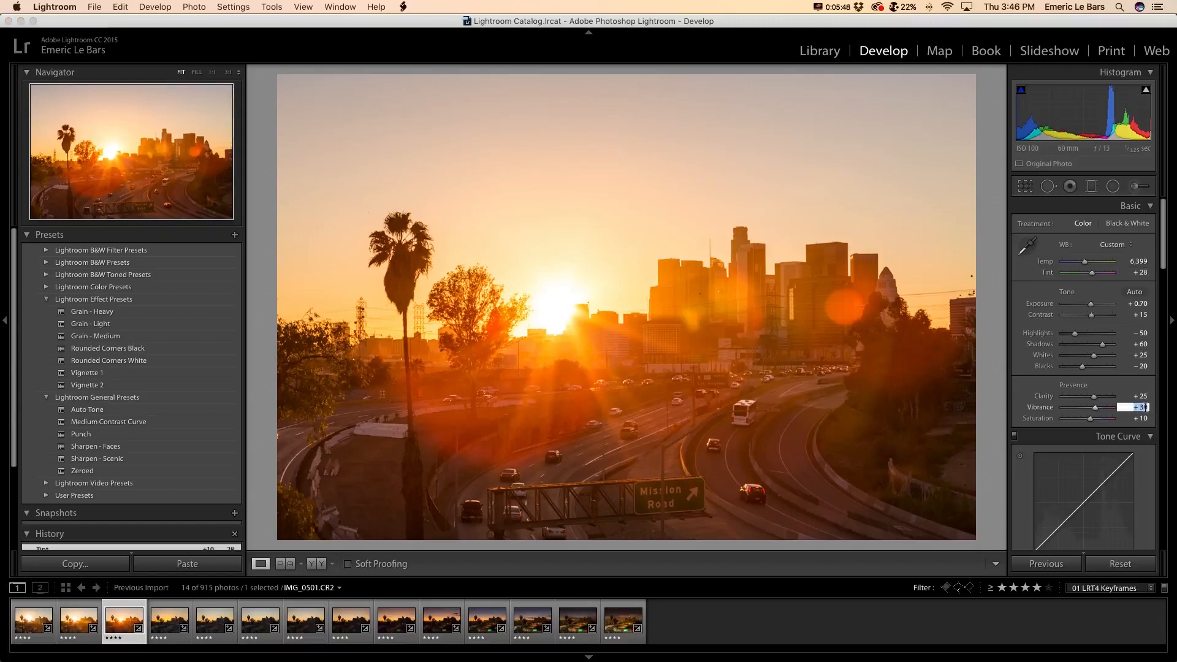
text(35)
key(Return)
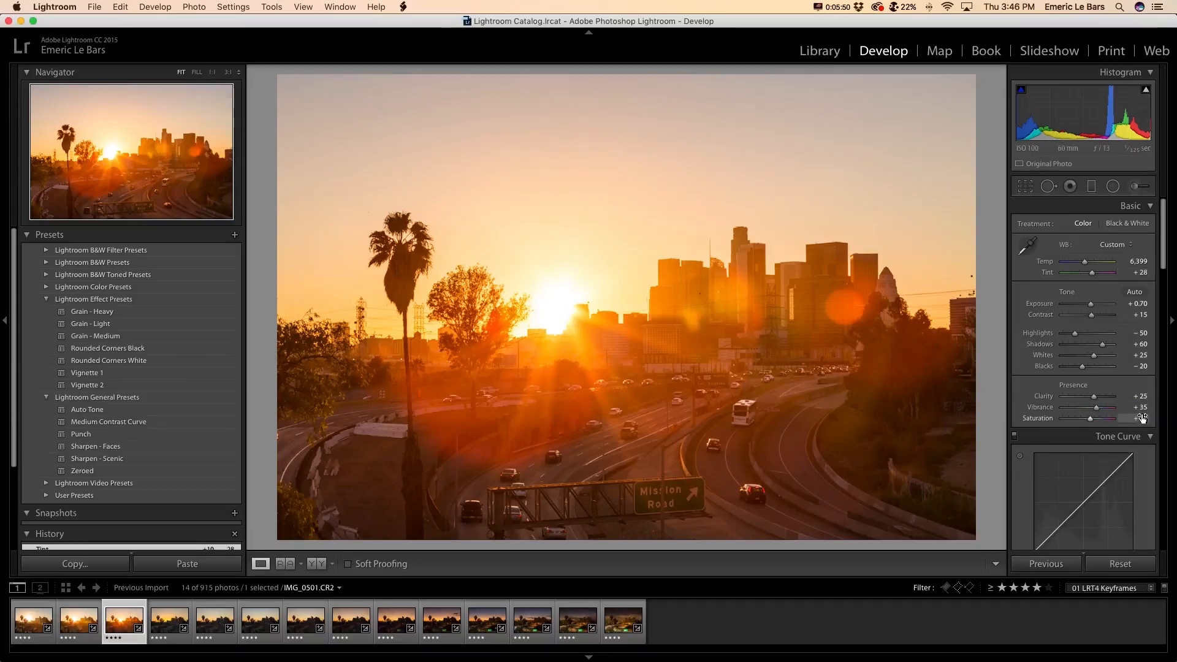
click(1142, 418)
text(12)
key(Return)
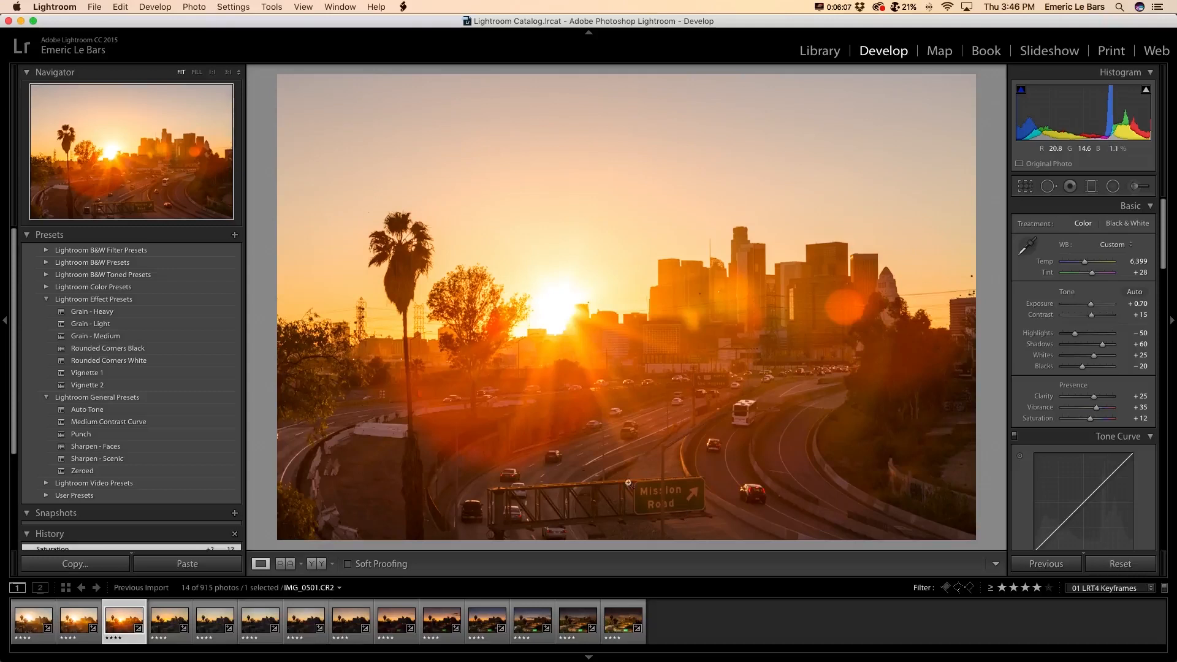
Select the third through the last keyframe and sync the third one's edits with the LRTimelapse Sync Keyframes script
shift+click(618, 606)
click(402, 7)
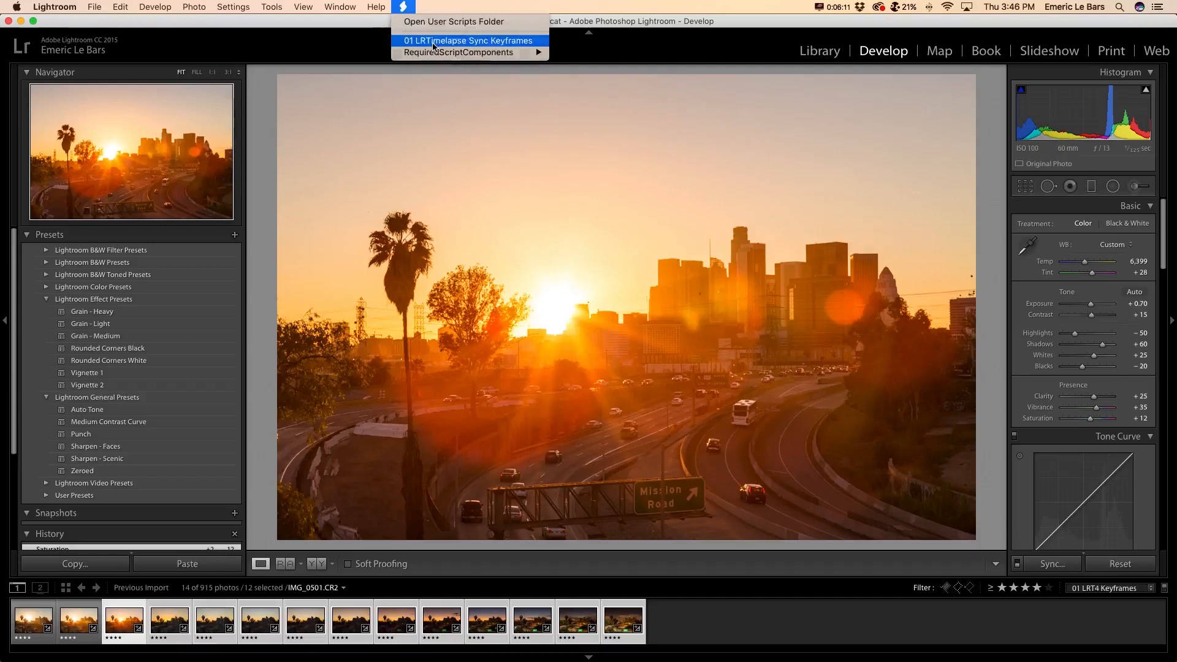
click(431, 41)
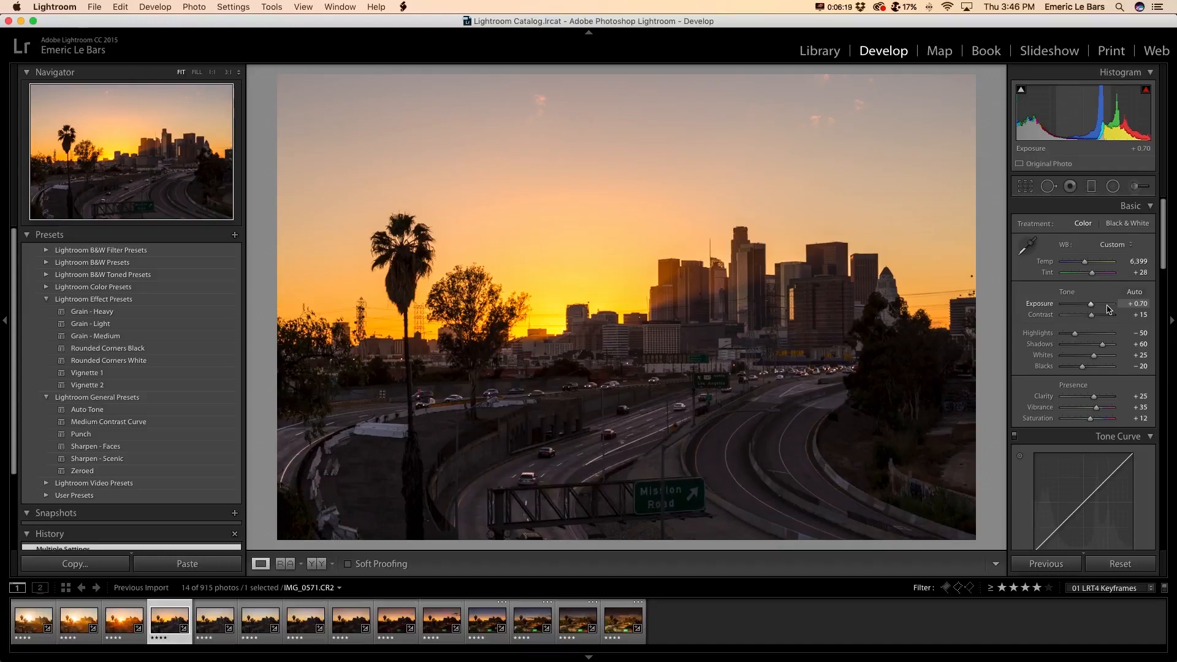
Compare the before and after views of the fourth keyframe several times, ending on the edited view
key(backslash)
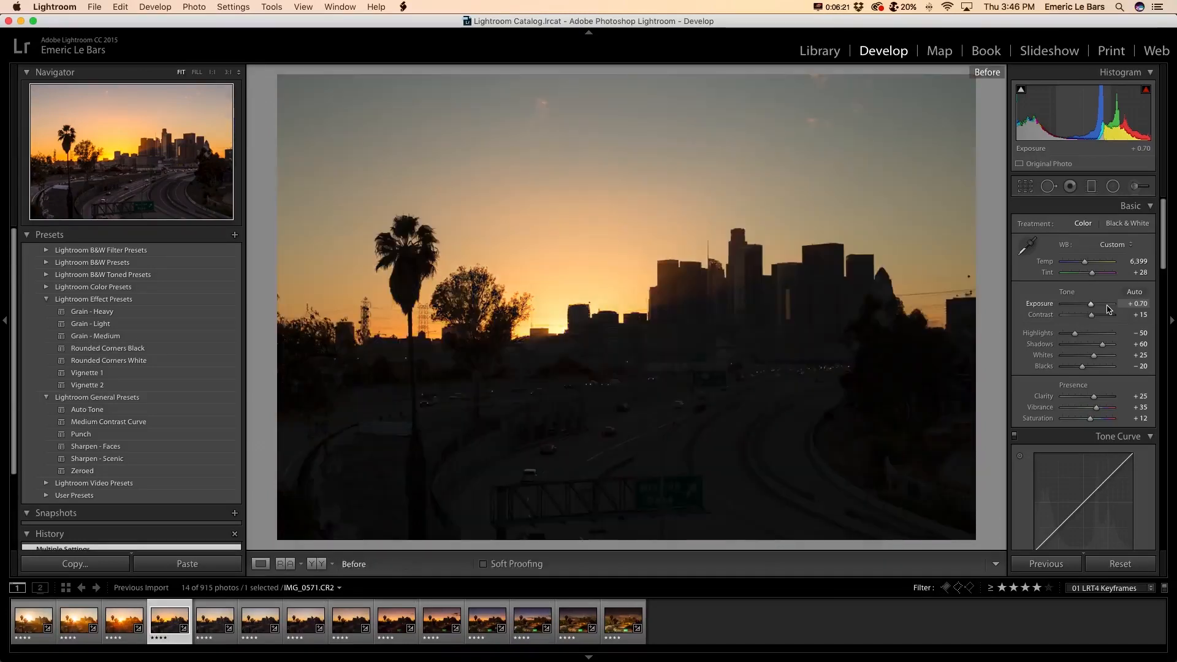
key(backslash)
key(backslash)
key(backslash)
key(backslash)
key(backslash)
key(backslash)
key(backslash)
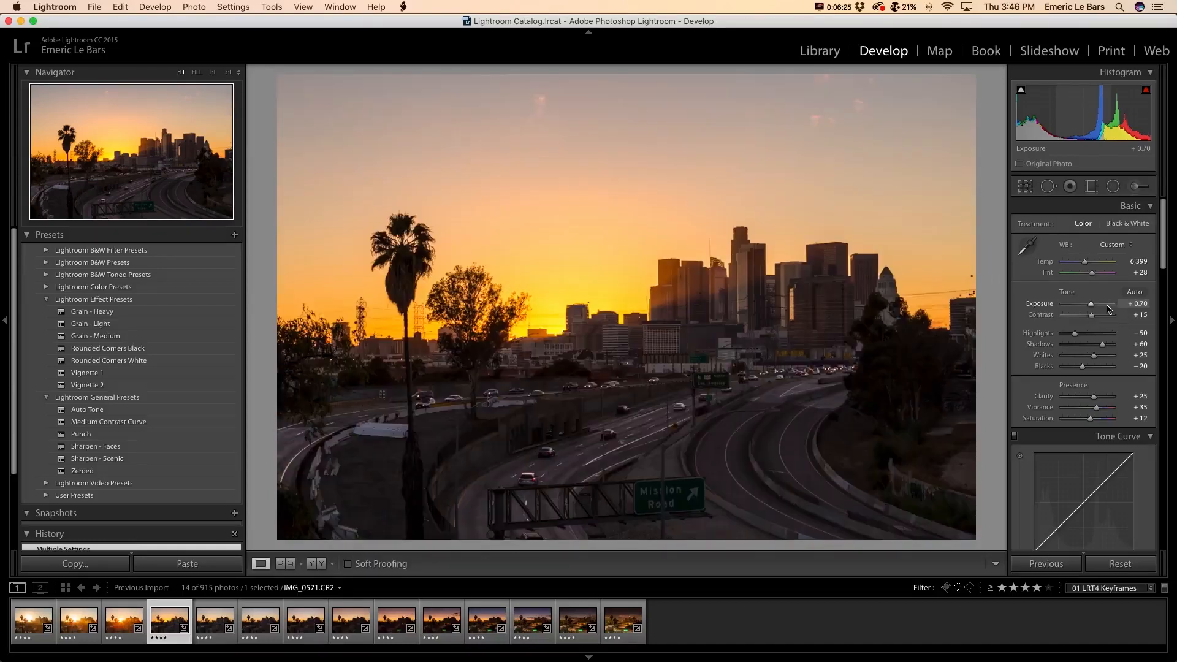
key(backslash)
key(backslash)
key(backslash)
key(backslash)
key(backslash)
key(backslash)
key(backslash)
key(backslash)
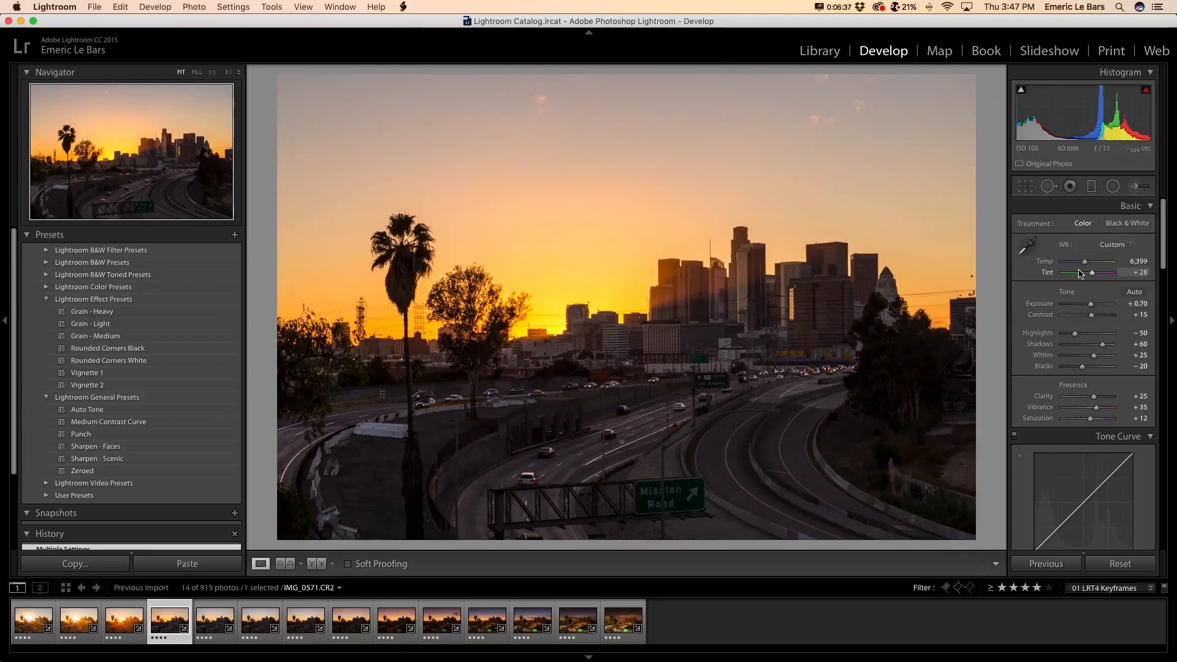
Set the fourth keyframe's Temp to 5,505, Exposure to +0.50, Whites to +15 and Highlights to −40
drag(1085, 264, 1081, 265)
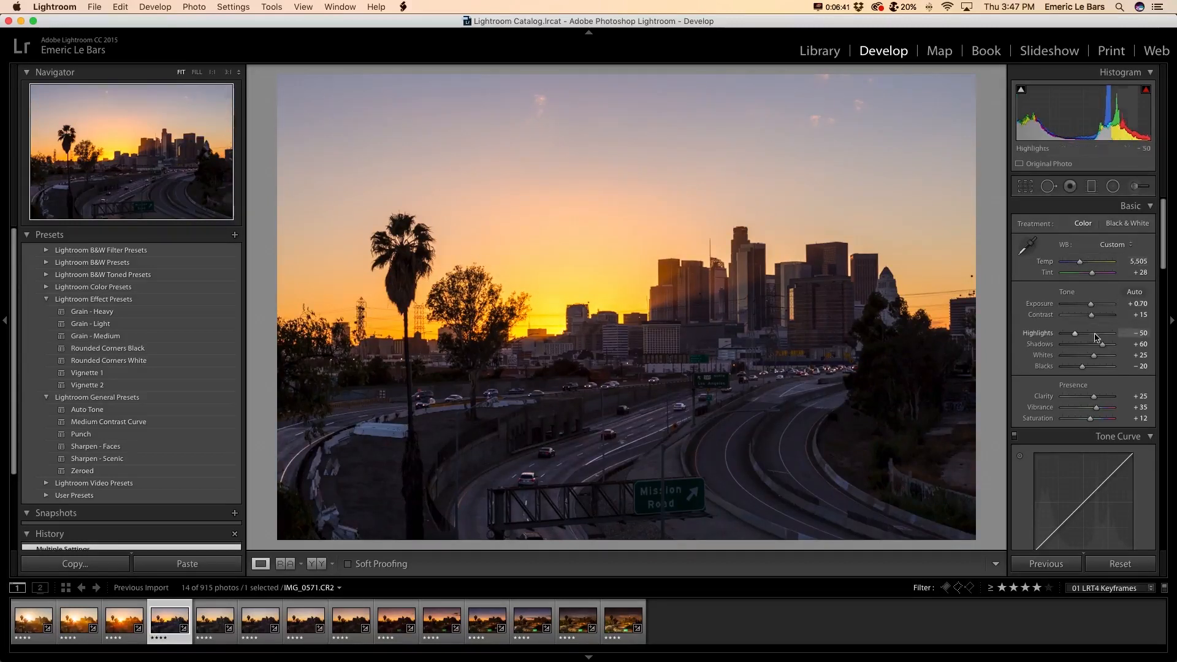
drag(1090, 306, 1090, 307)
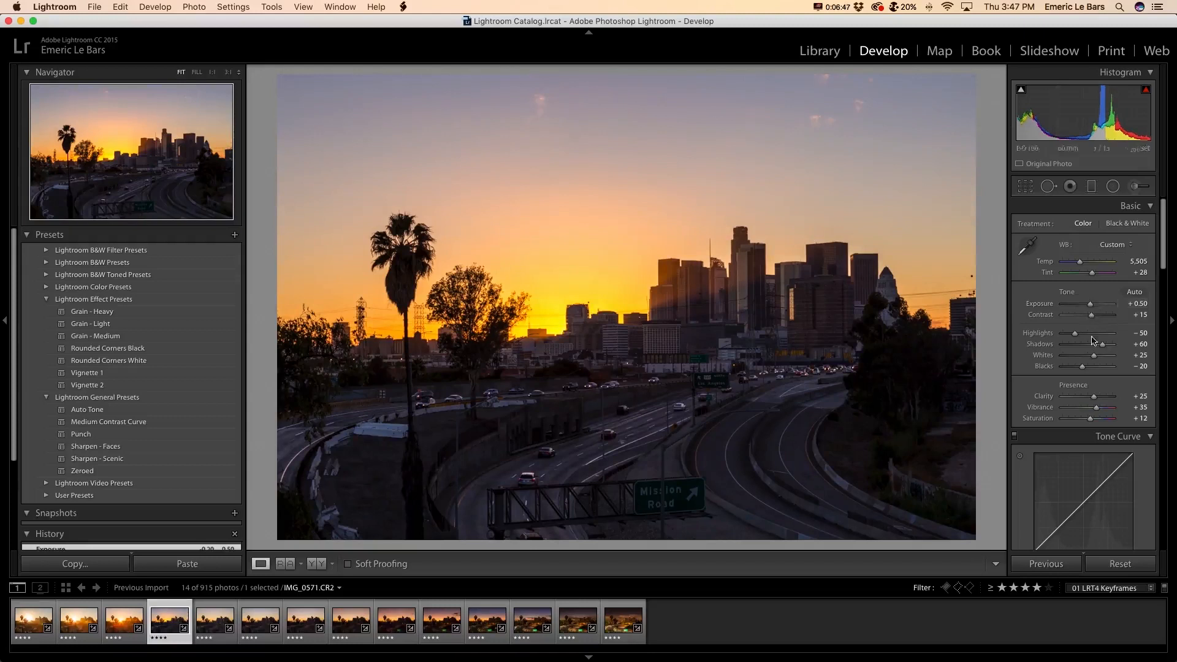
drag(1094, 359, 1091, 358)
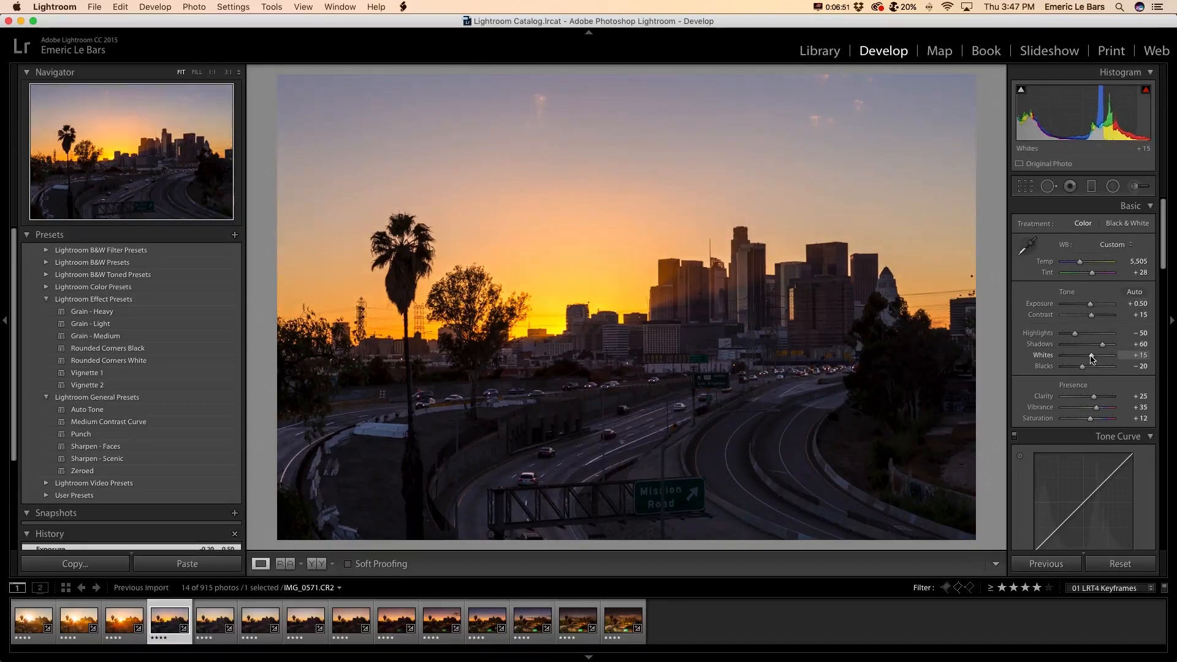
click(1137, 333)
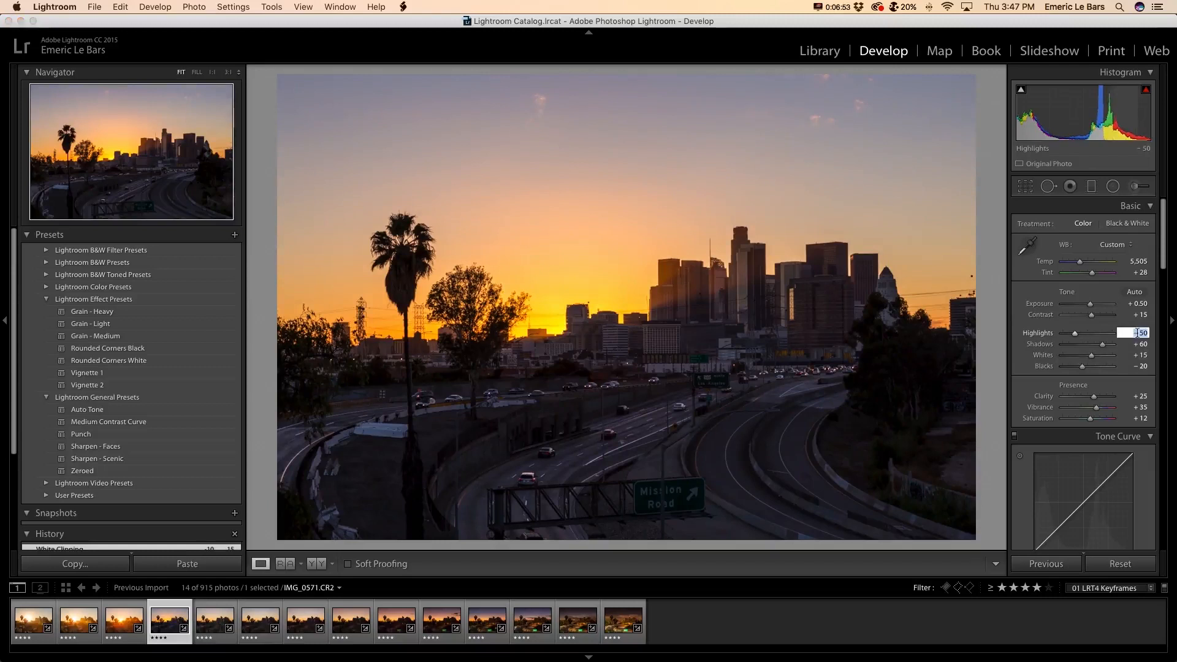
key(BackSpace)
text(-40)
key(Return)
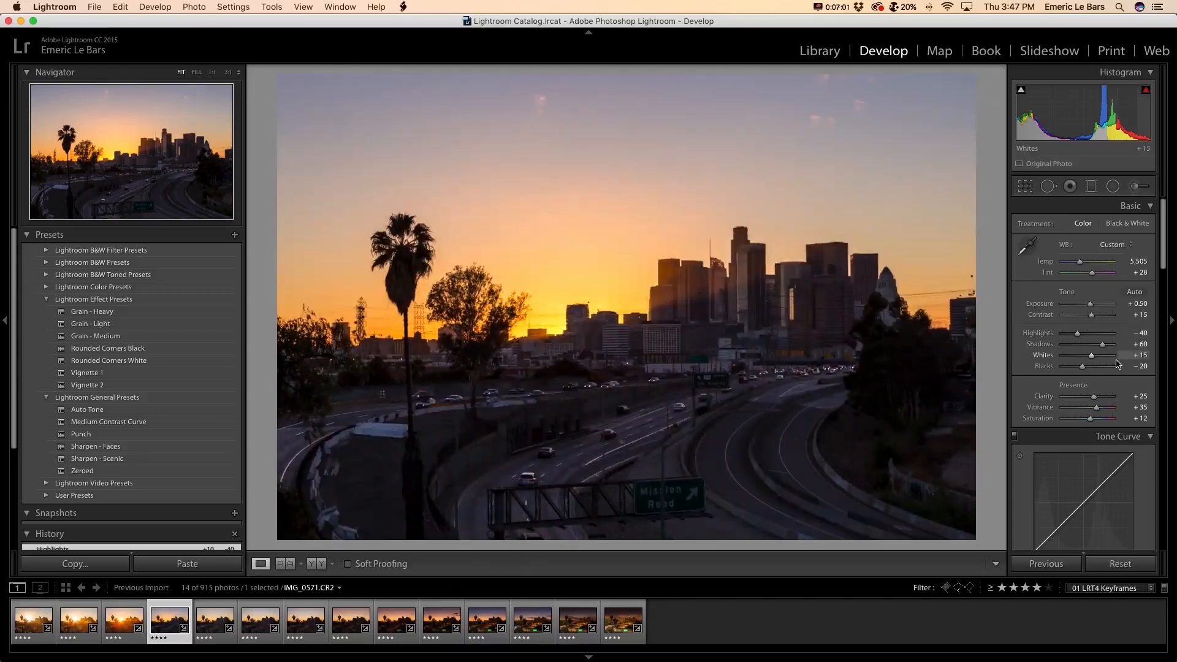
Move the fourth keyframe's mid-frame graduated filter up to the base of the skyline and tilt it upward to the right
click(1092, 186)
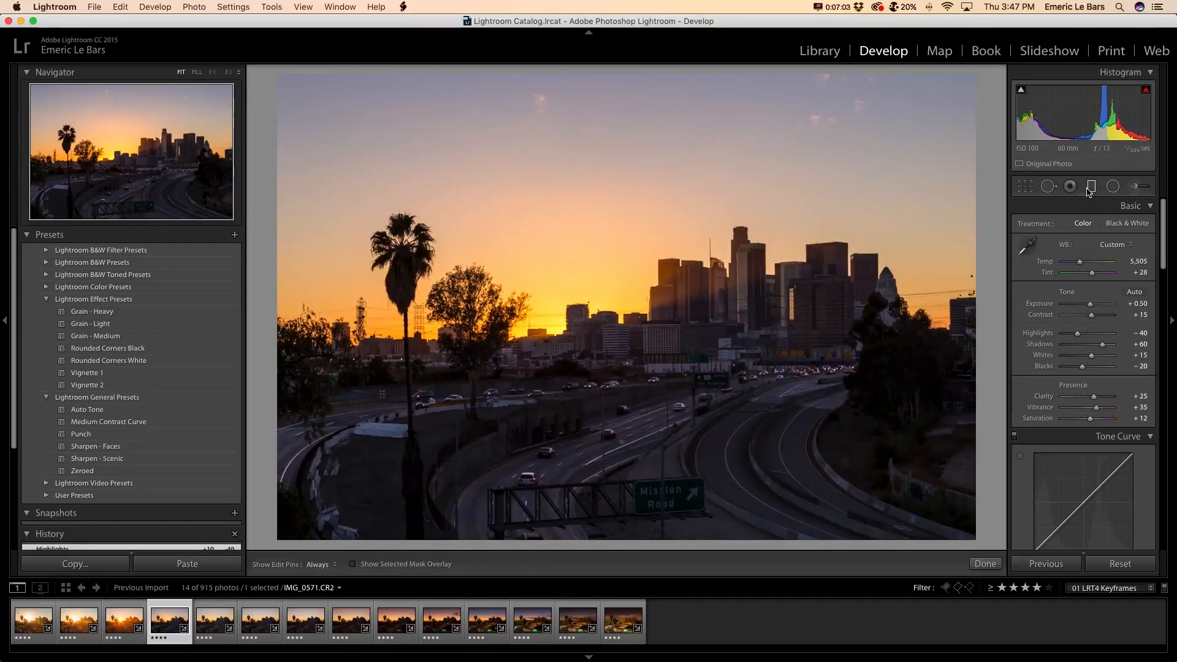
mouse_move(623, 367)
mouse_down()
mouse_move(623, 386)
mouse_move(641, 330)
mouse_up()
drag(974, 328, 972, 309)
drag(641, 332, 659, 305)
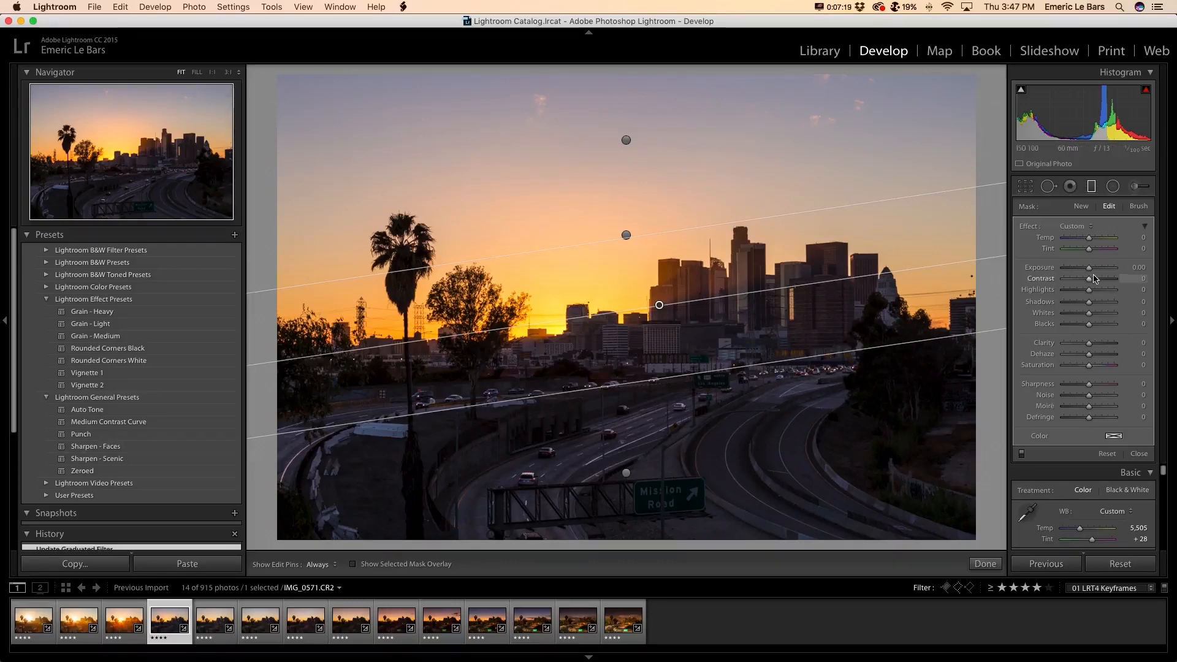
Set the graduated filter's Exposure to 0.18, Temp to 14 and Shadows to 5, and shift it slightly down over the buildings
drag(1090, 270, 1092, 240)
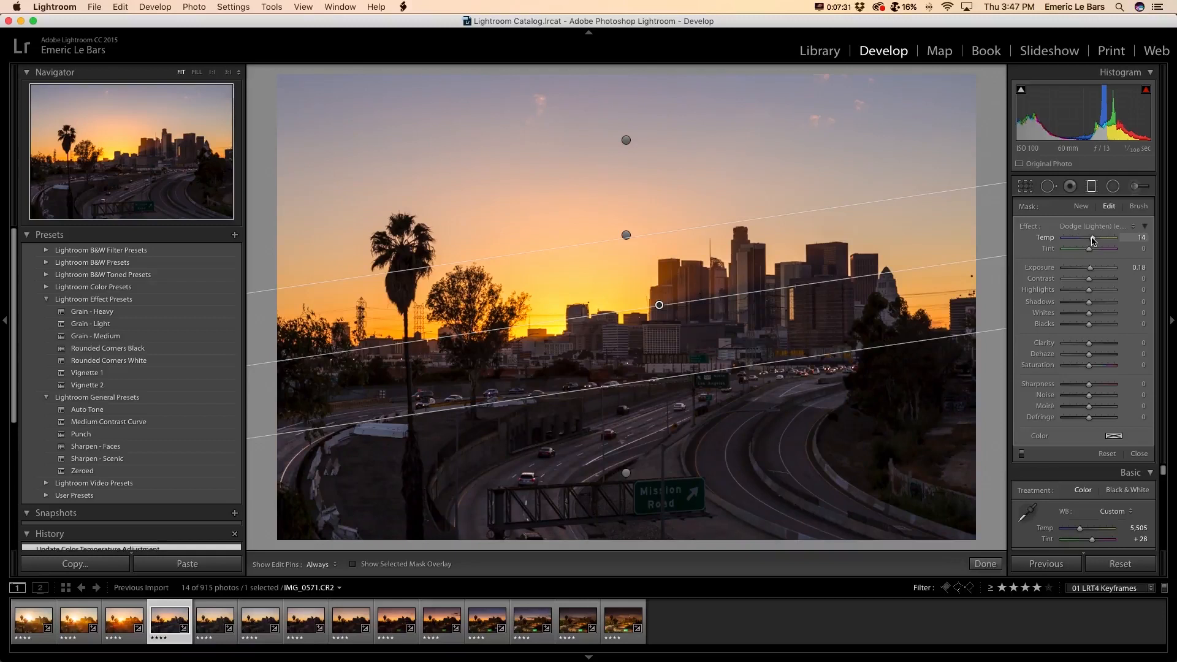
drag(659, 305, 675, 315)
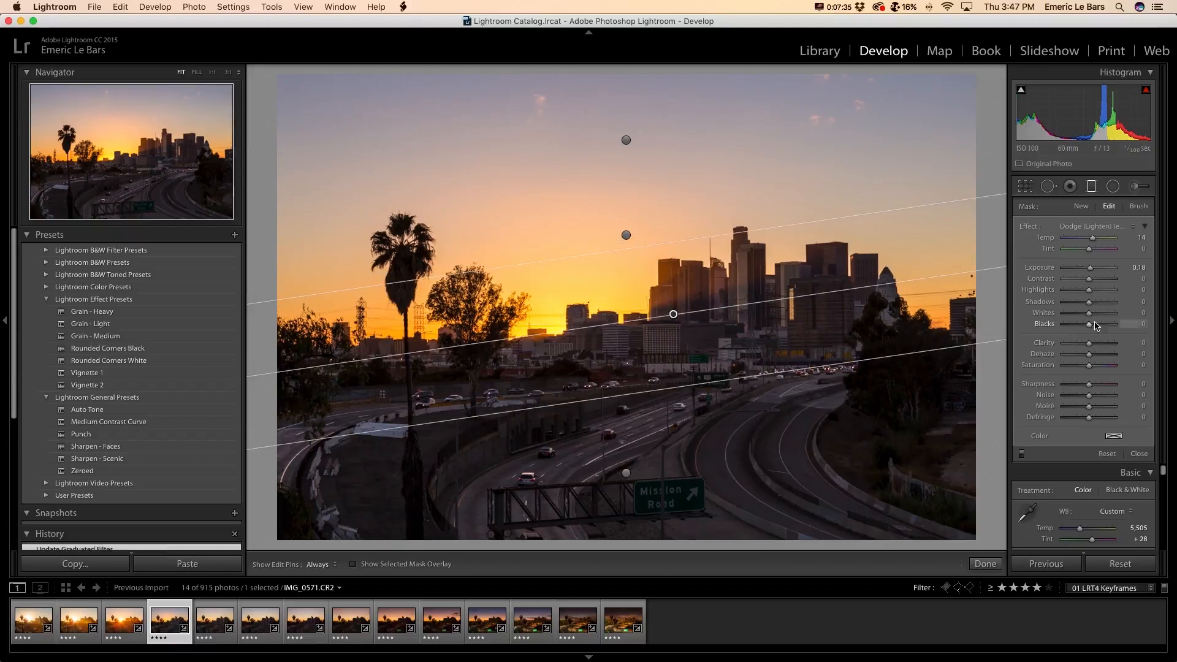
drag(1089, 304, 1091, 305)
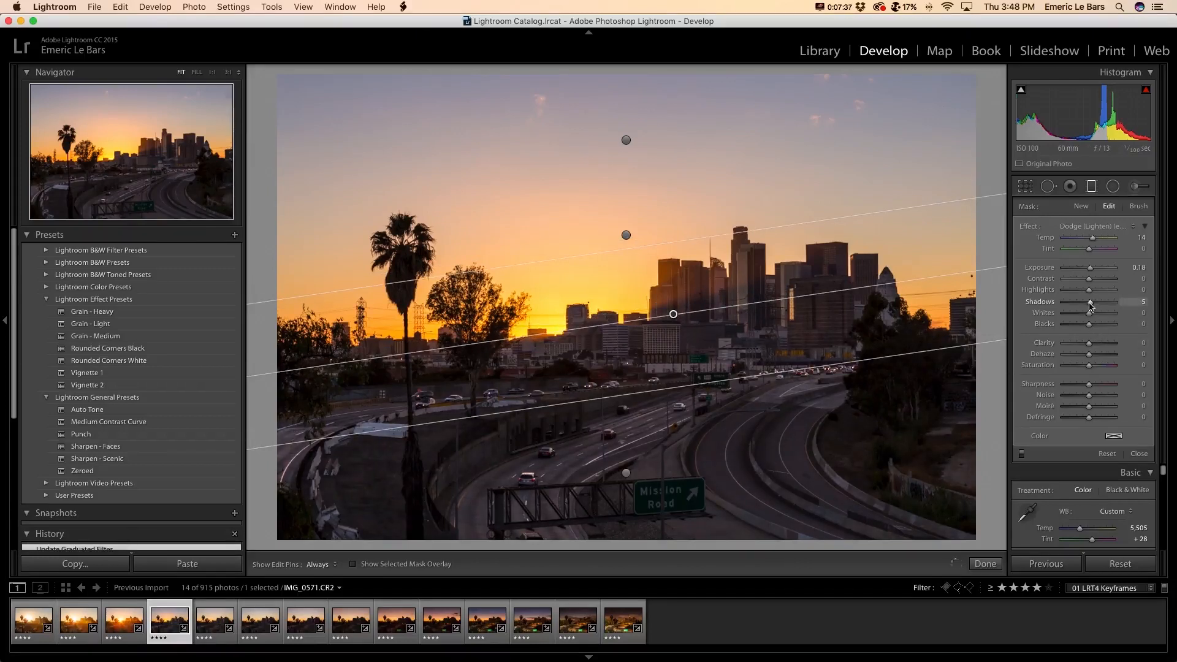
Set the Noise of the fourth keyframe's mid-frame graduated filter to 20 and finish editing the filter
drag(1090, 396, 1095, 396)
click(986, 563)
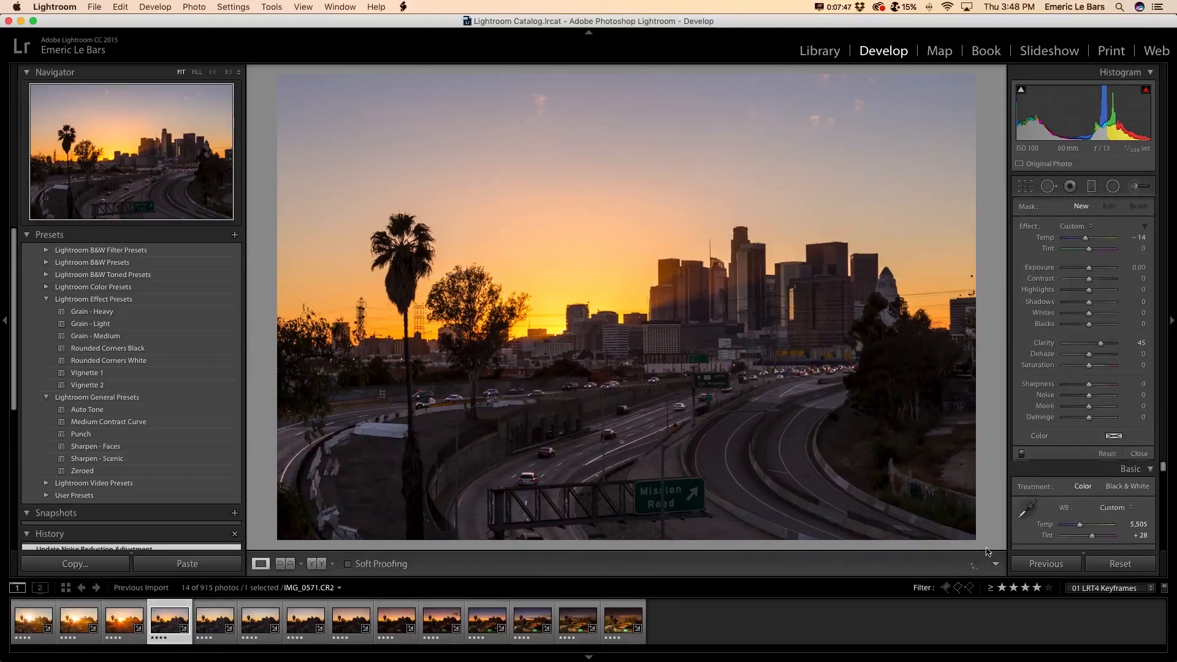
Compare the fourth keyframe's before and after views repeatedly, ending on the edited view
key(backslash)
key(backslash)
key(backslash)
key(backslash)
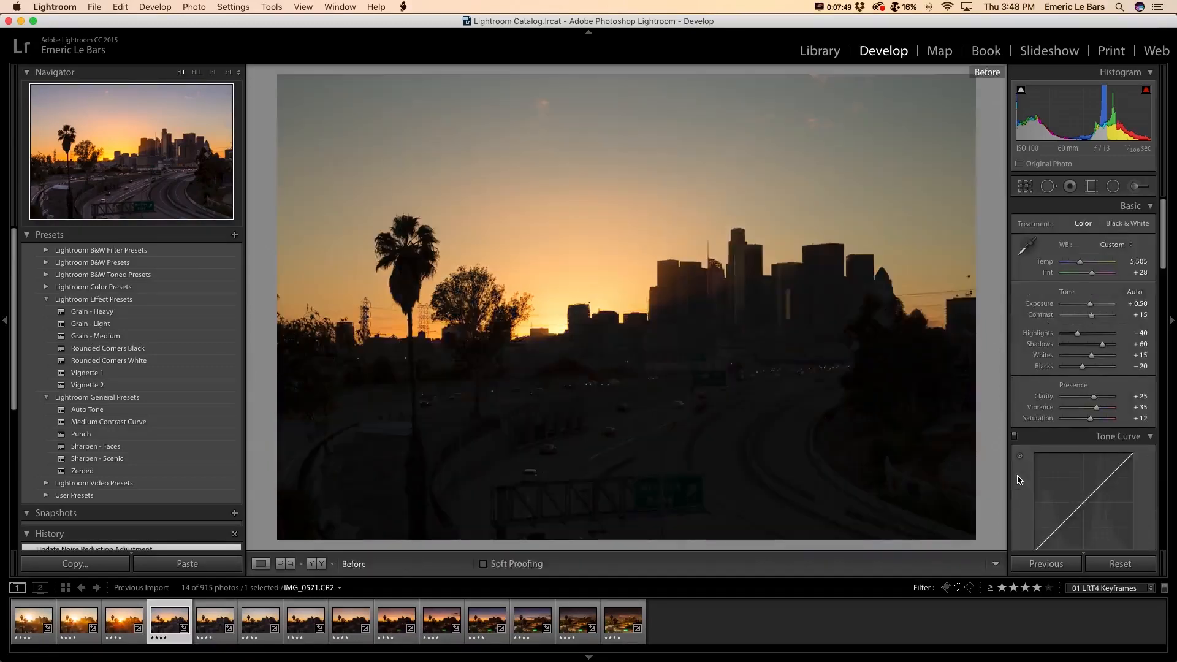
key(backslash)
key(backslash)
key(backslash)
key(backslash)
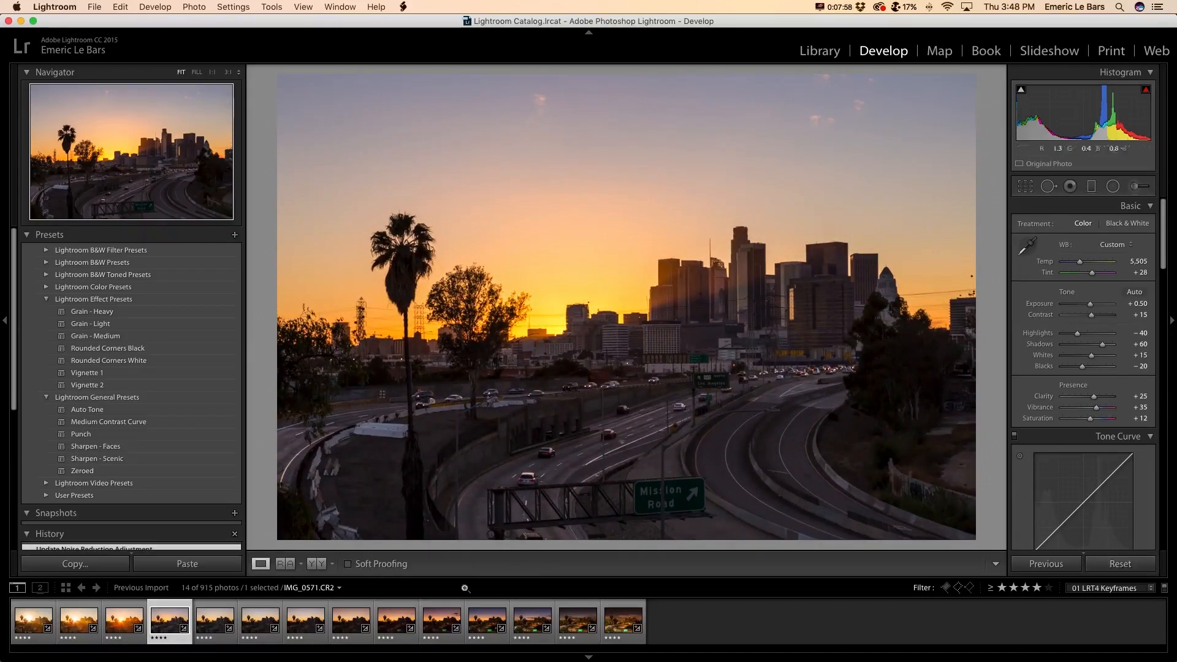
Sync the fourth keyframe's settings onto all following keyframes with LRTimelapse Sync Keyframes and open the fifth keyframe
shift+click(623, 621)
click(403, 6)
click(423, 39)
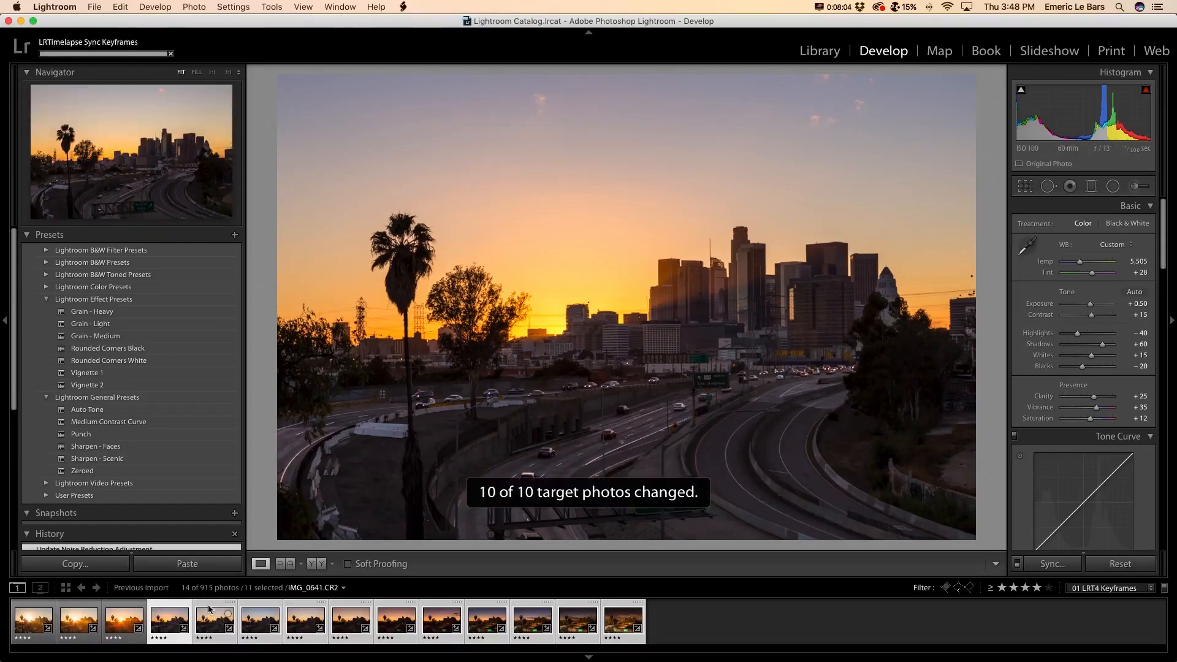
click(209, 613)
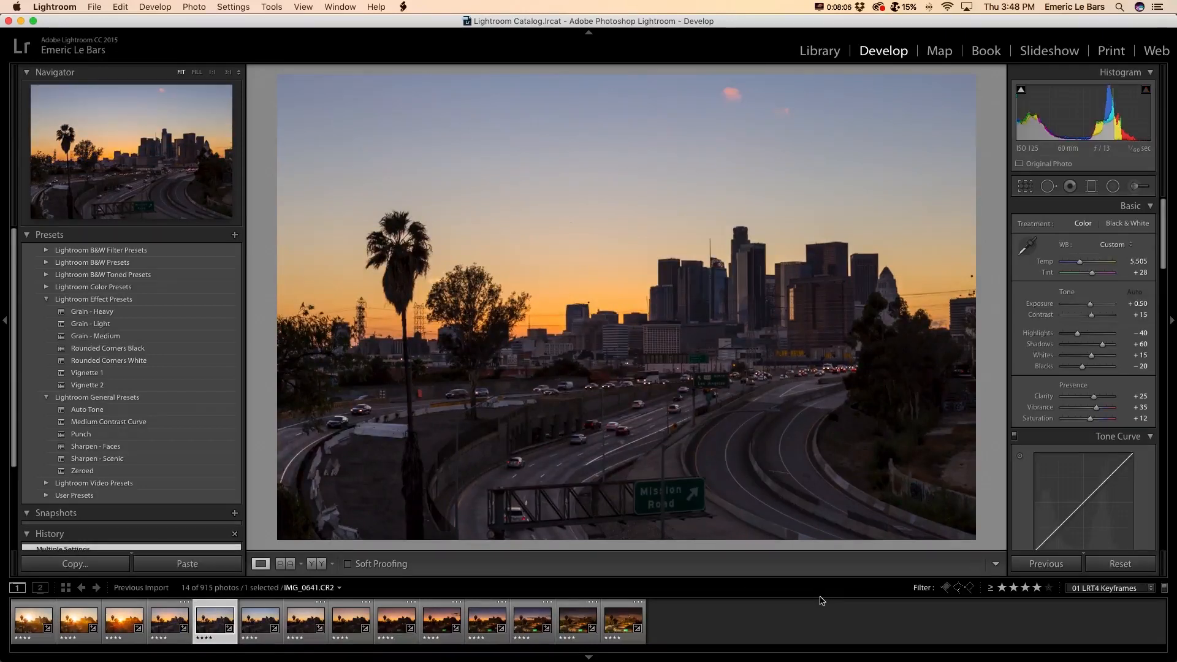
Check the fifth keyframe against its original and set its Exposure to +0.70, Temp to 6,011 and Tint to +30
key(backslash)
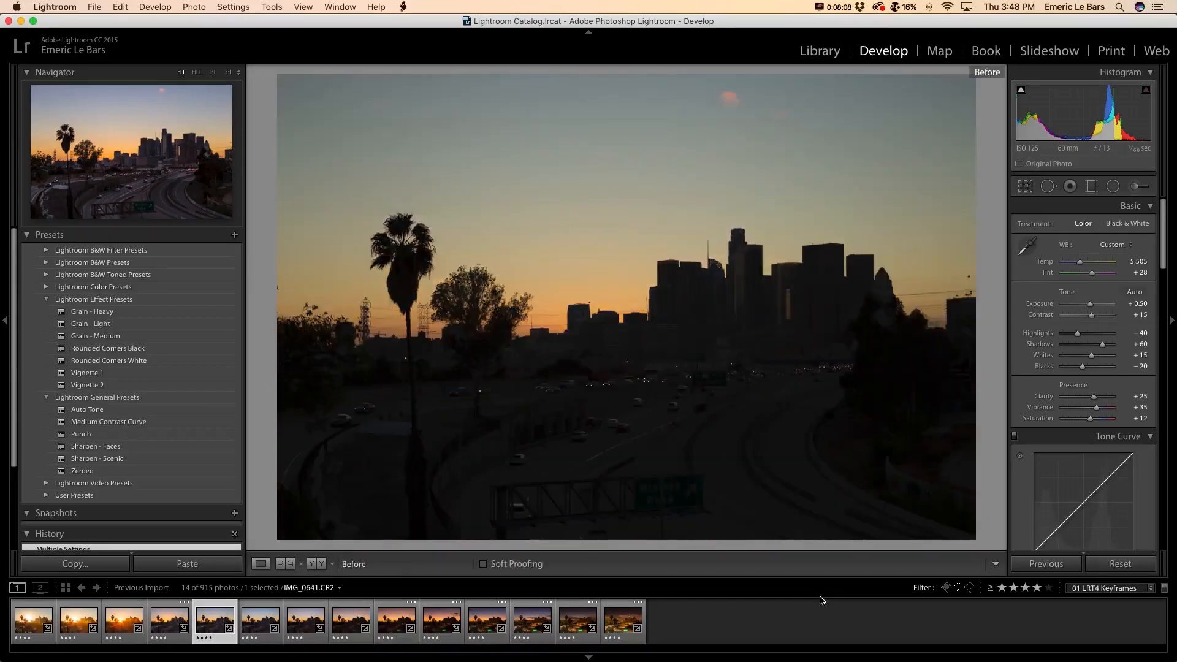
key(backslash)
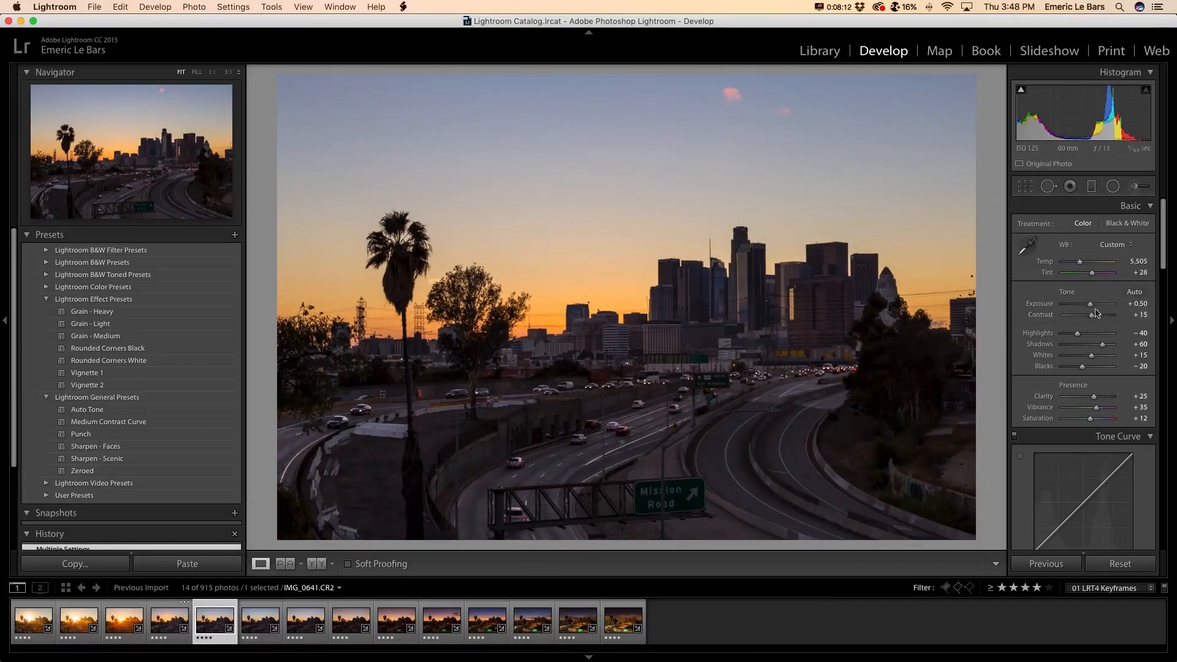
click(1091, 305)
drag(1090, 305, 1093, 307)
drag(1080, 262, 1092, 276)
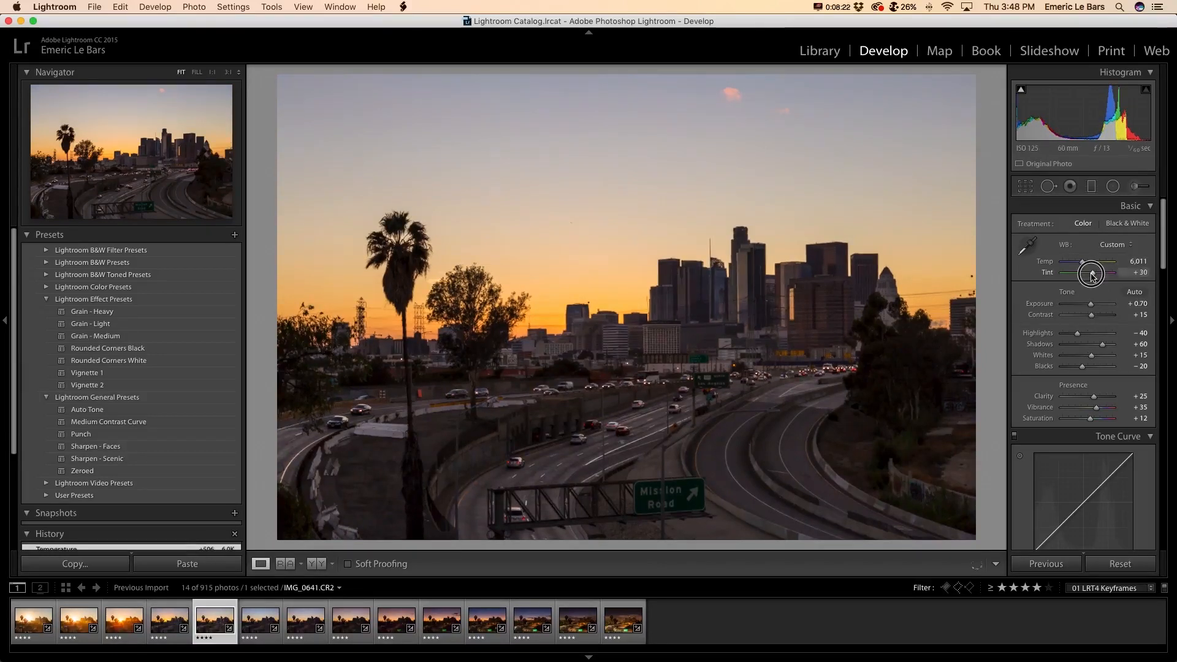
Set the fifth keyframe's skyline graduated filter to Noise 25 and Shadows 10, and compare the photo before and after
click(1092, 185)
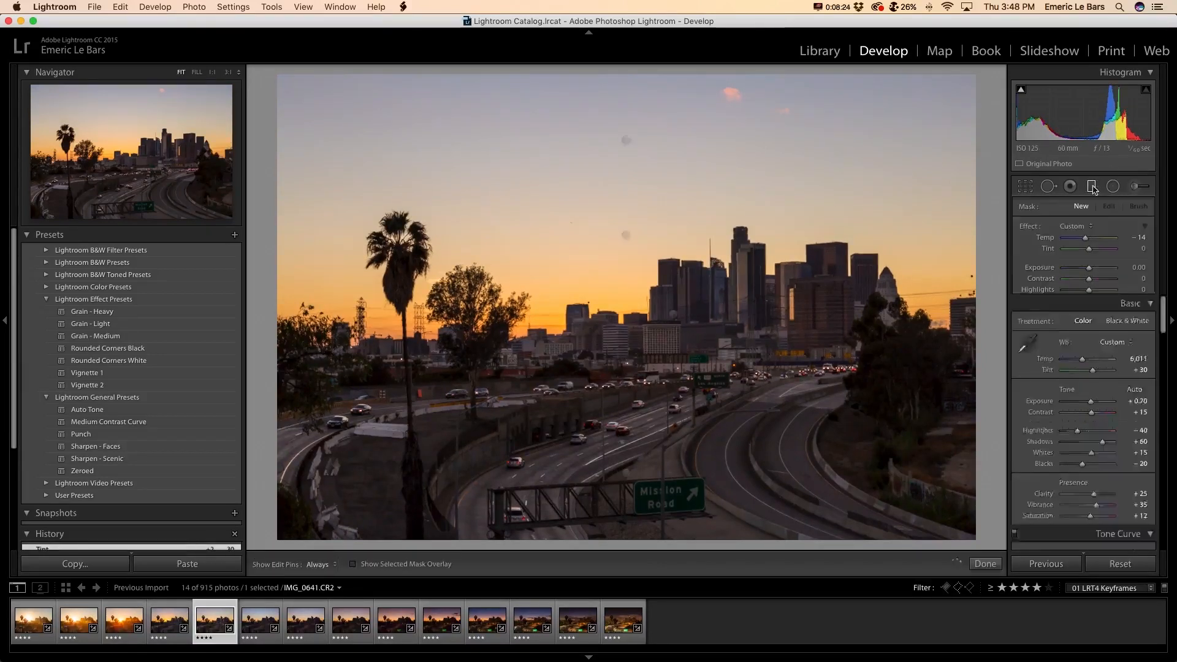
click(673, 314)
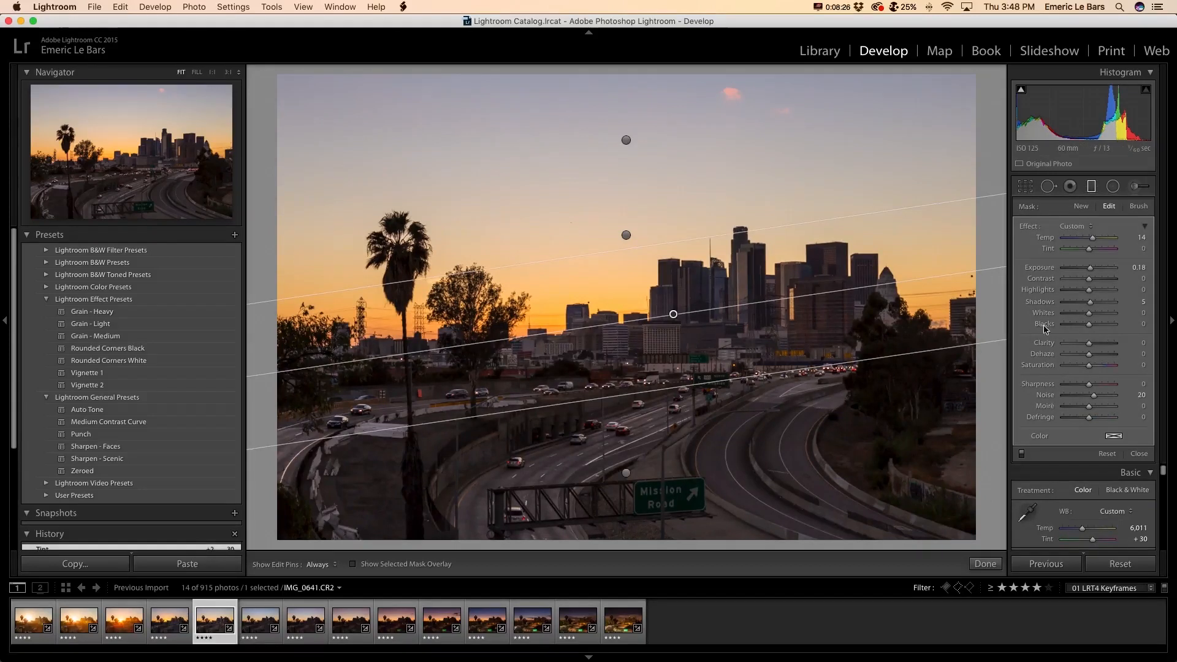
drag(1094, 398, 1097, 399)
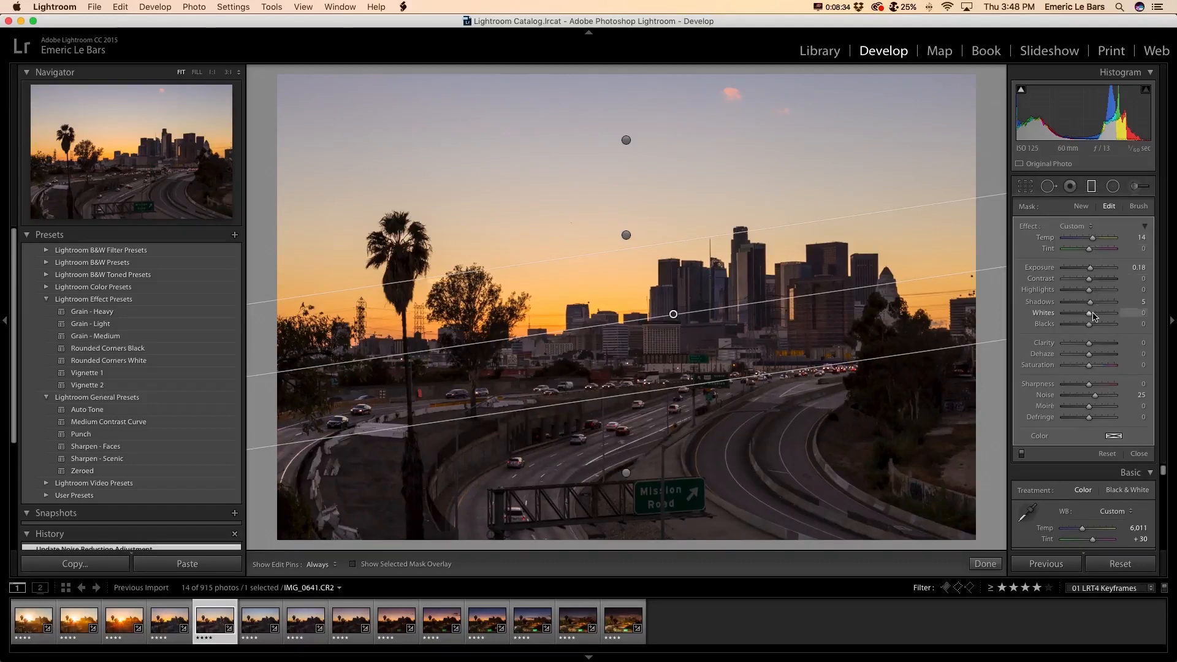
drag(1090, 303, 1095, 306)
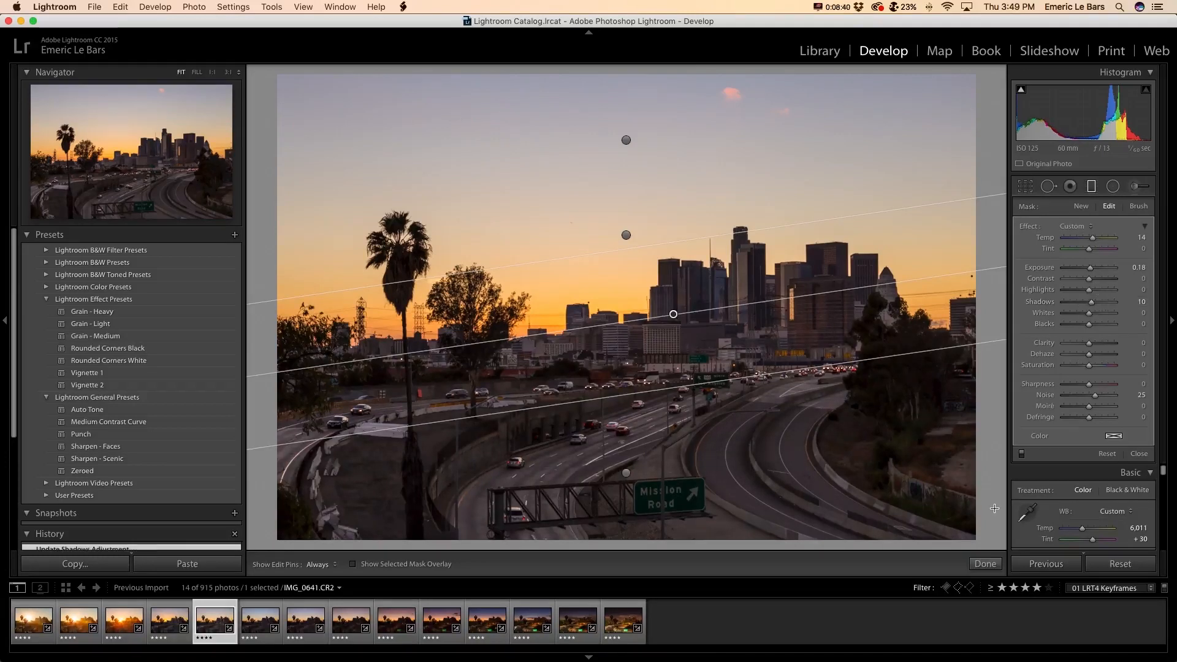
click(986, 564)
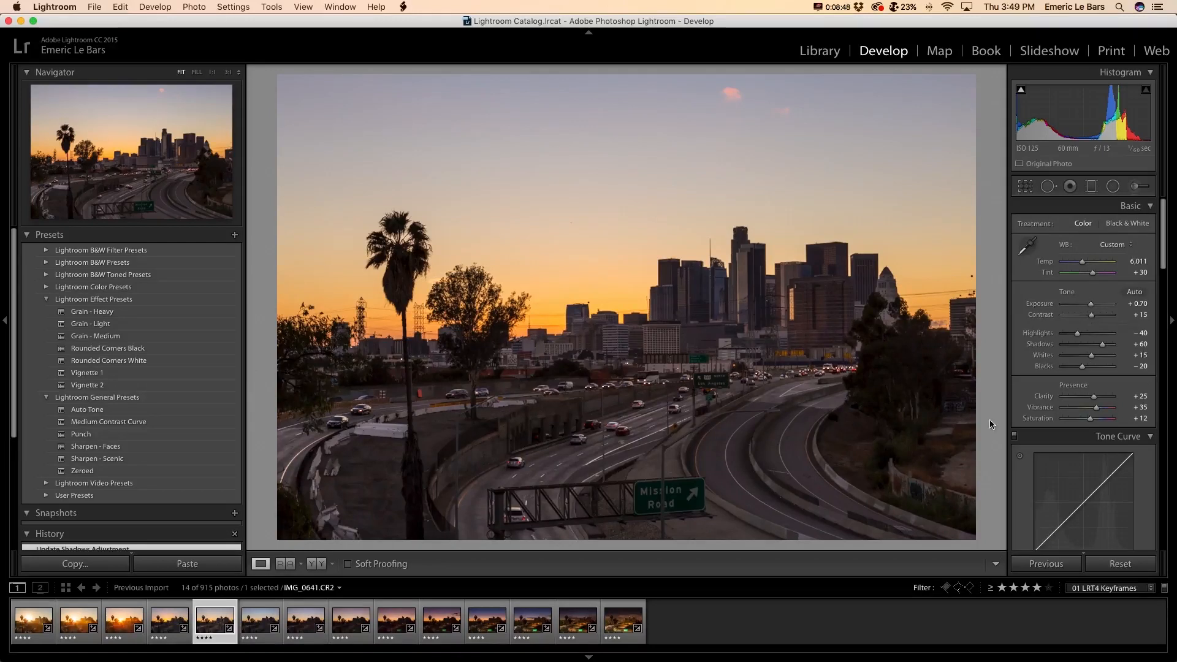
key(backslash)
key(backslash)
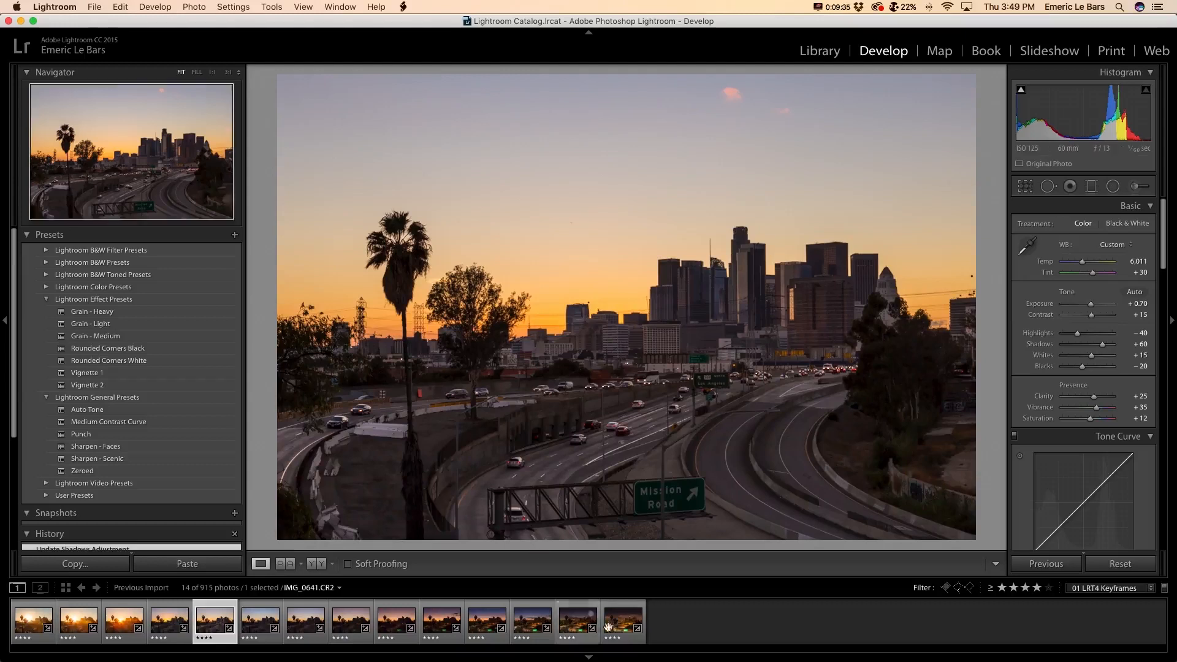
Sync the fifth keyframe's settings onto all following keyframes with LRTimelapse Sync Keyframes
shift+click(623, 620)
click(403, 7)
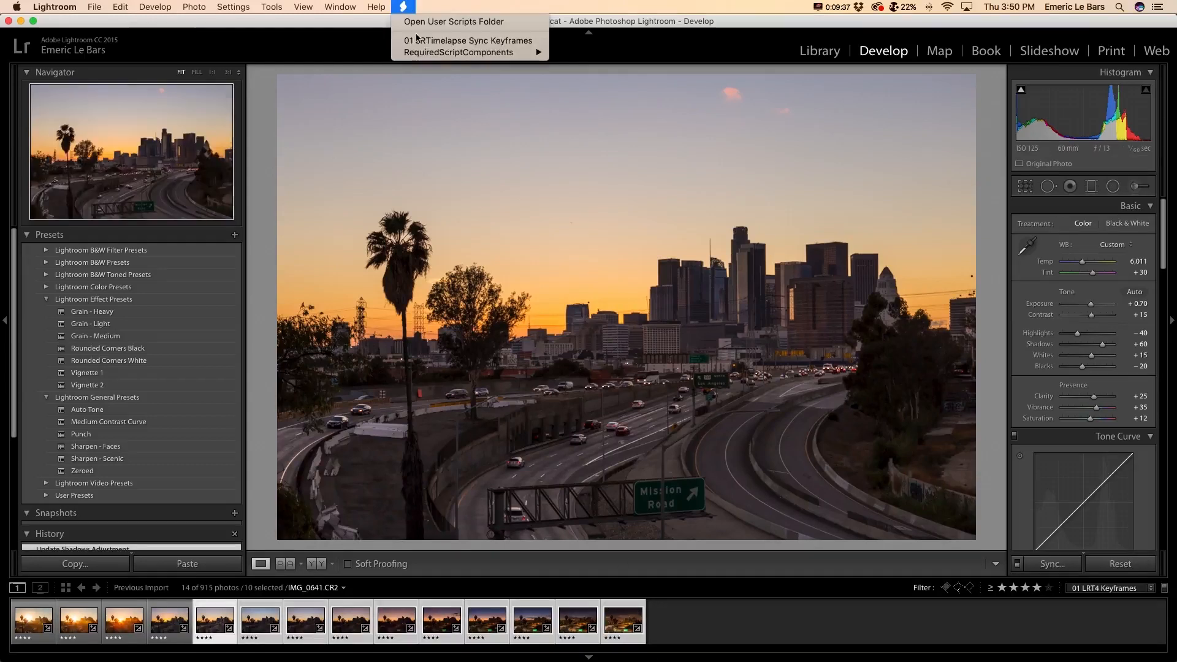
click(429, 40)
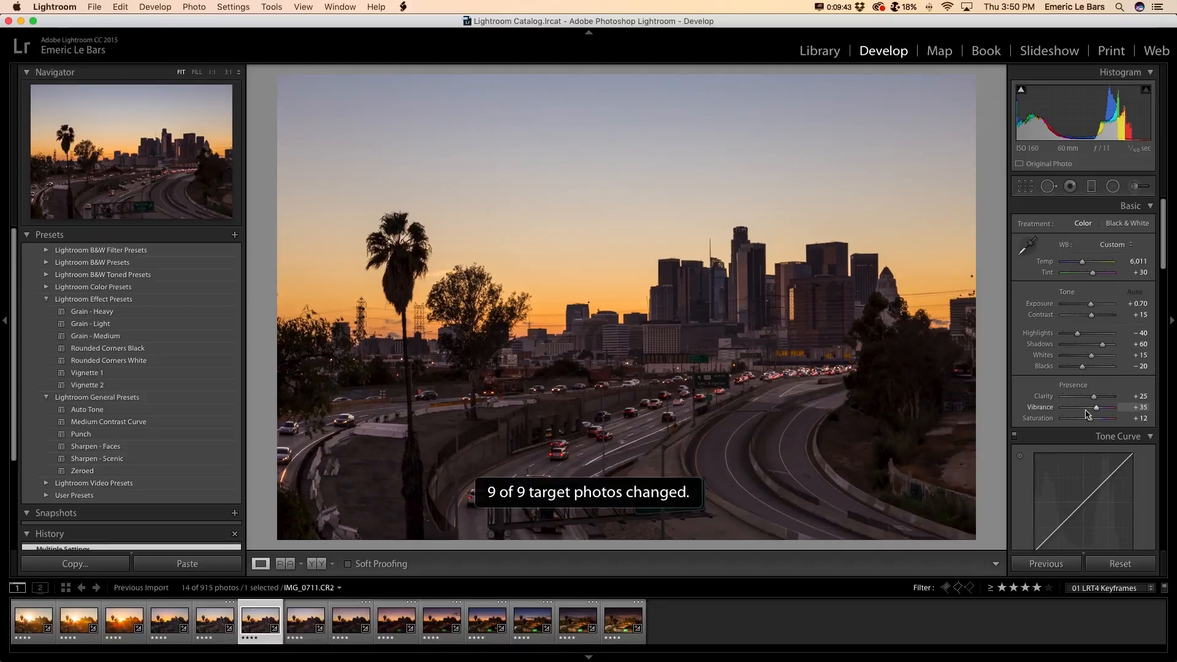
Compare the sixth keyframe's before and after views several times, ending on the edited view
key(backslash)
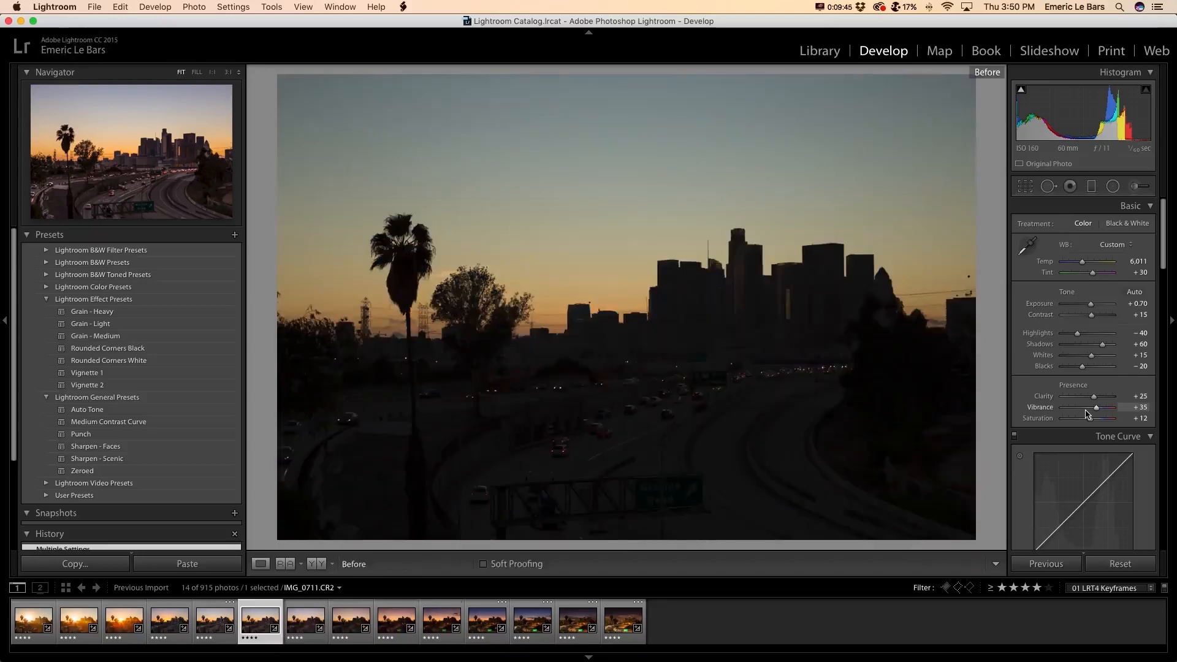
key(backslash)
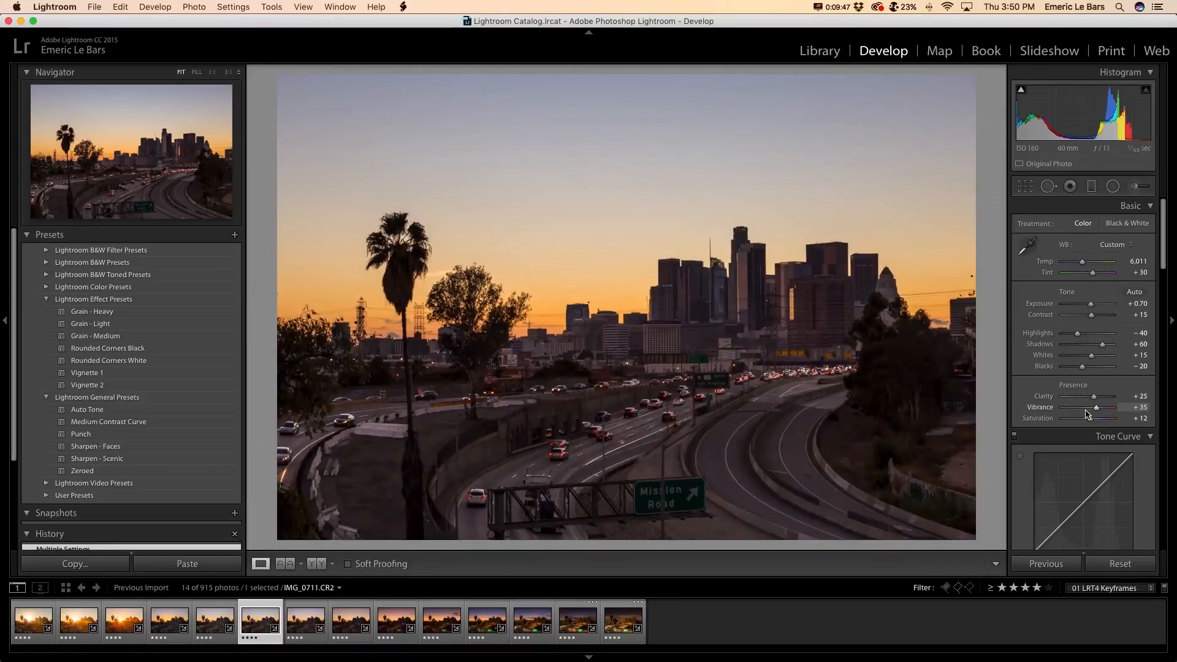
key(backslash)
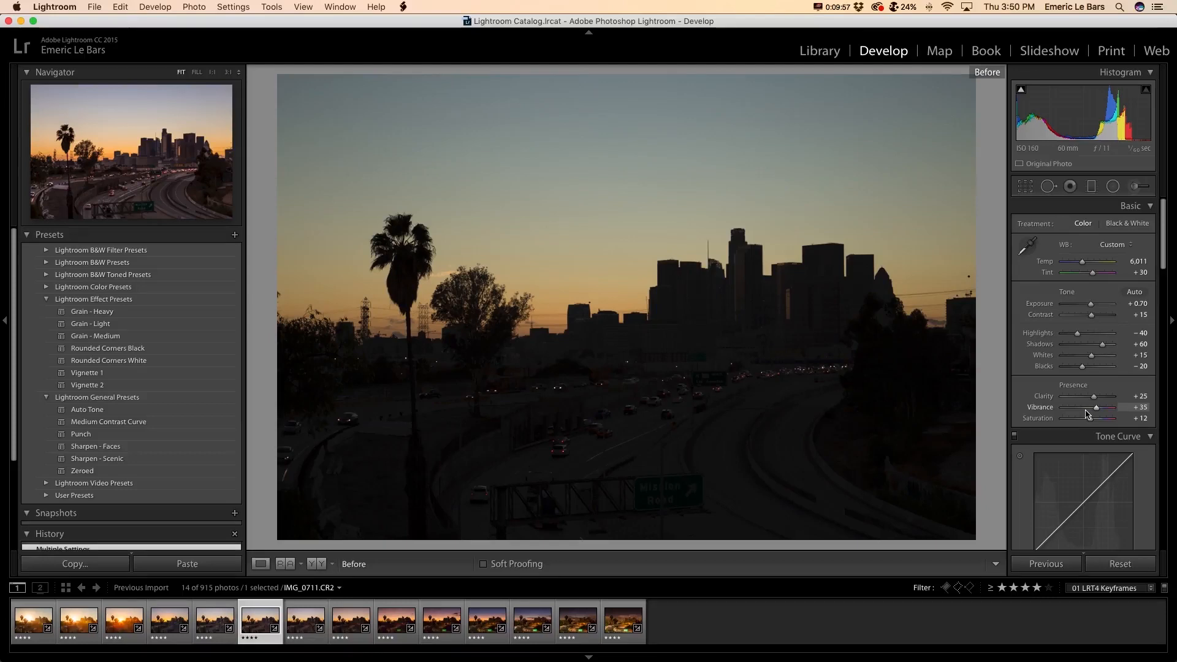
key(backslash)
key(backslash)
key(backslash)
key(backslash)
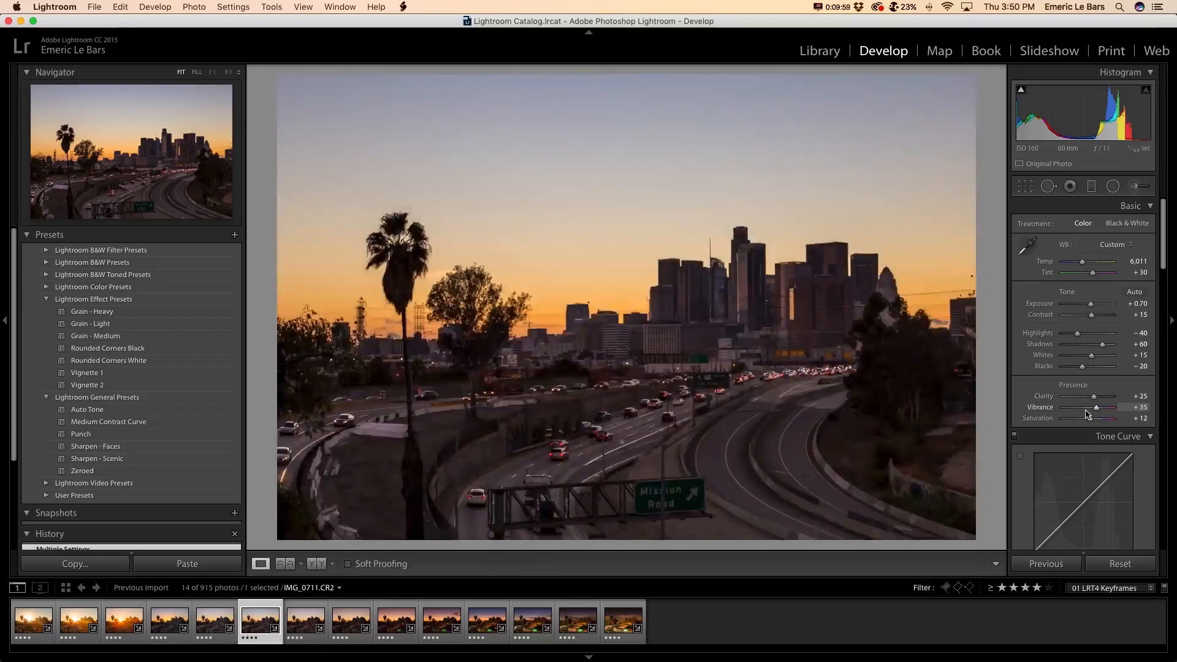
key(backslash)
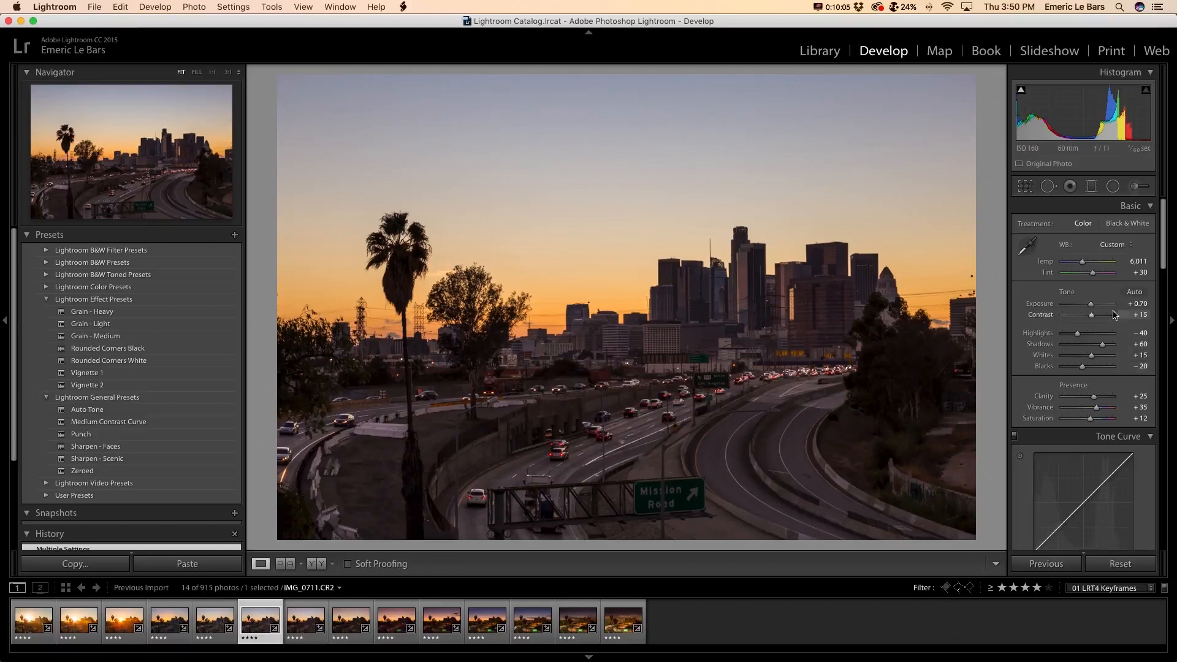
Set the sixth keyframe's Exposure to +0.80, Temp to 6,485, Tint to +38 and noise reduction Luminance to 10
drag(1091, 306, 1092, 308)
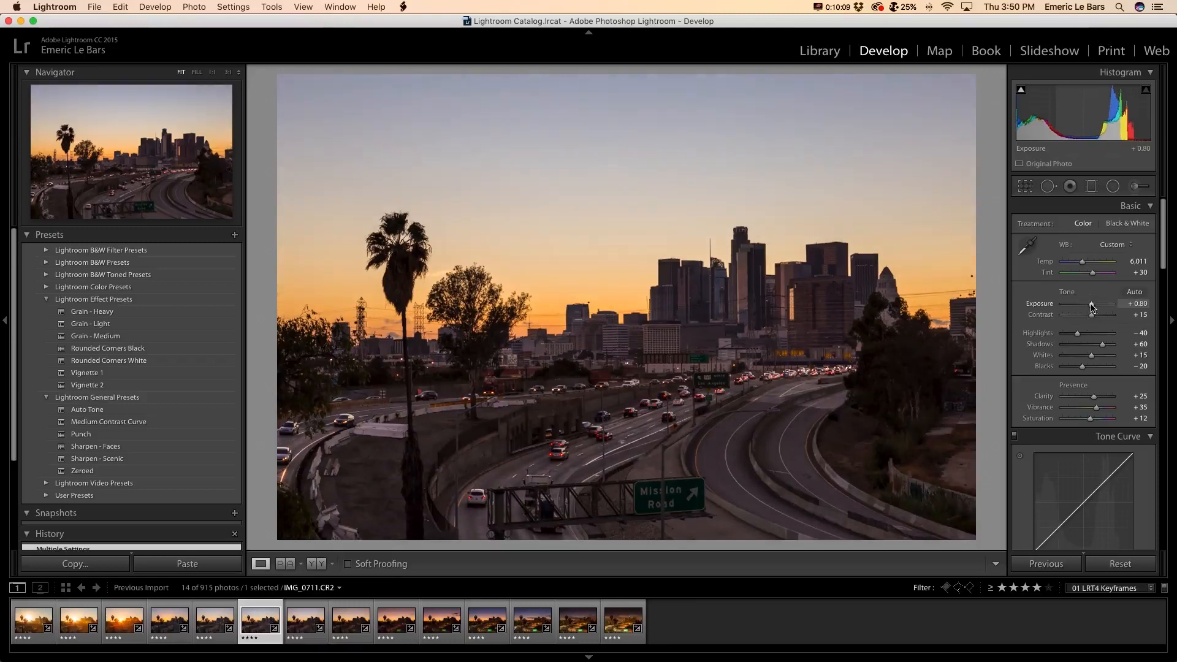
drag(1082, 261, 1094, 276)
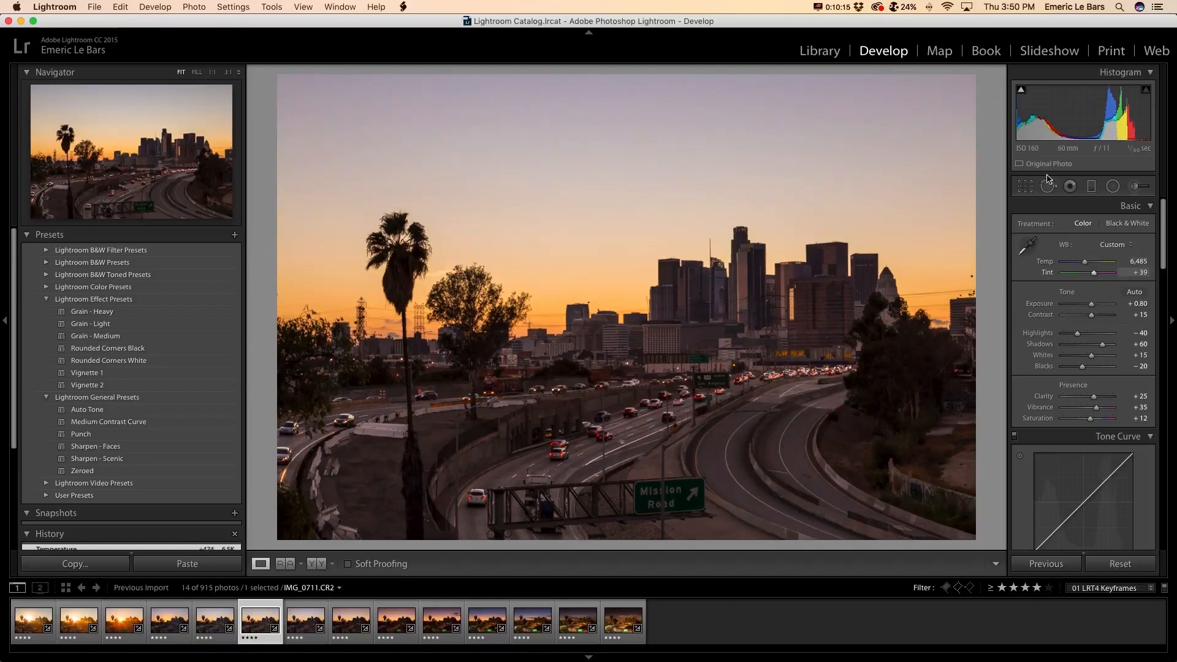
scroll(1051, 340, down, 10)
click(1145, 469)
text(10)
key(Return)
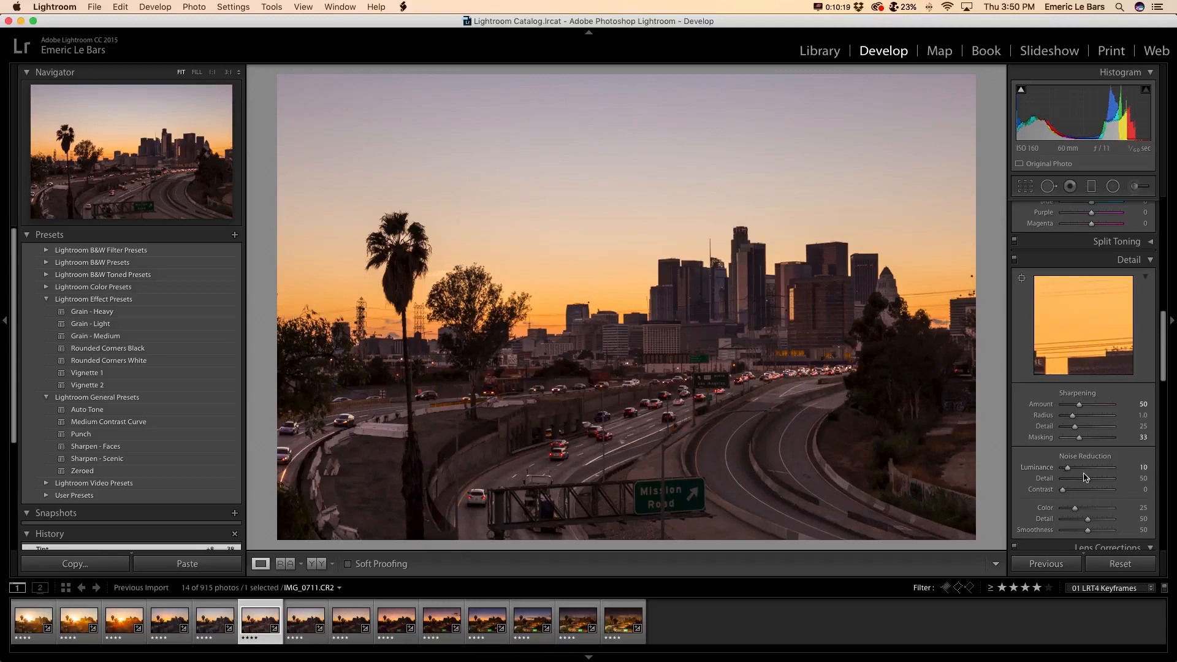
scroll(1084, 478, up, 8)
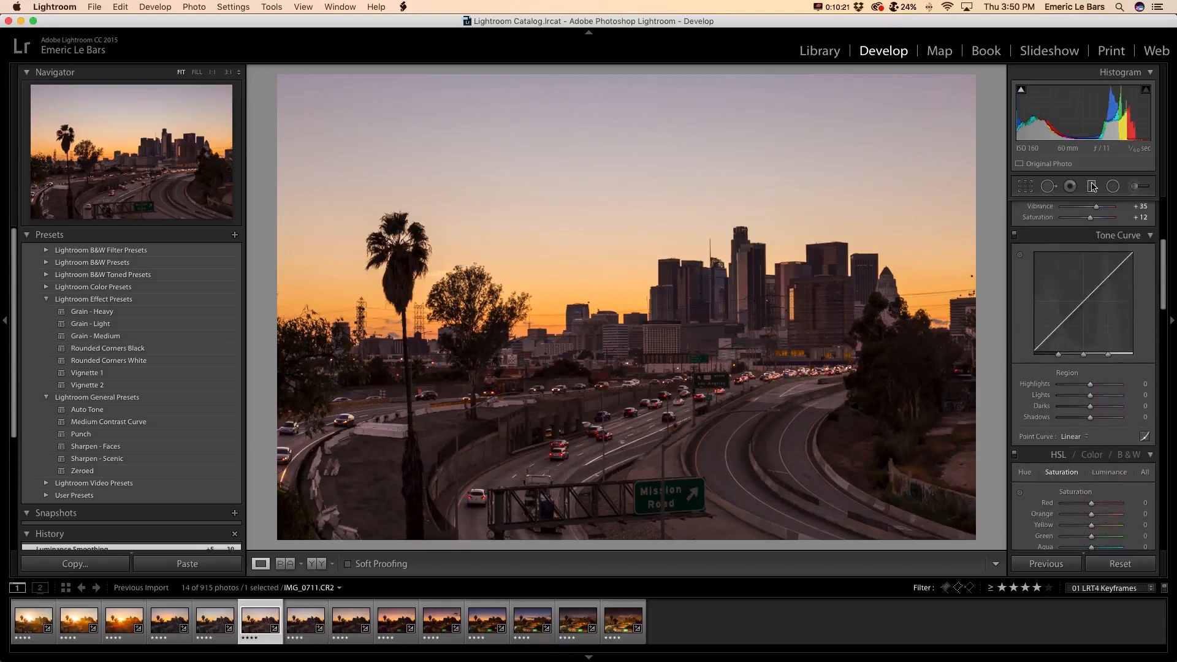
Inspect the noise on the sixth keyframe's roadway up close and set its skyline graduated filter's Noise to 30
click(853, 433)
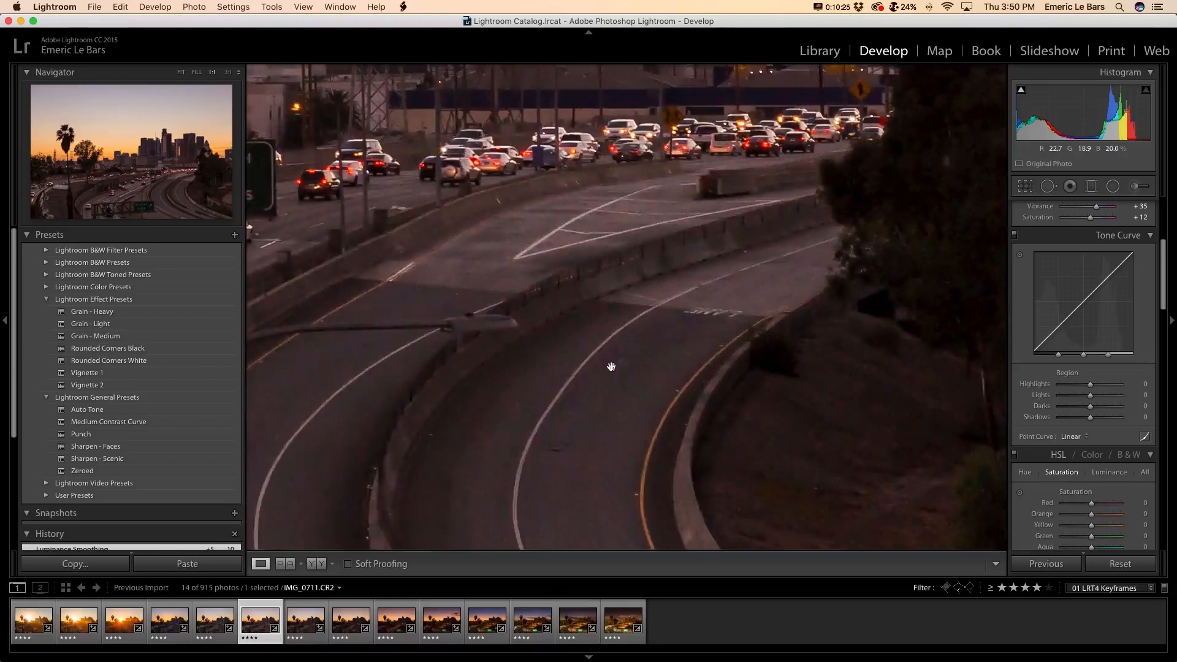
drag(611, 367, 891, 339)
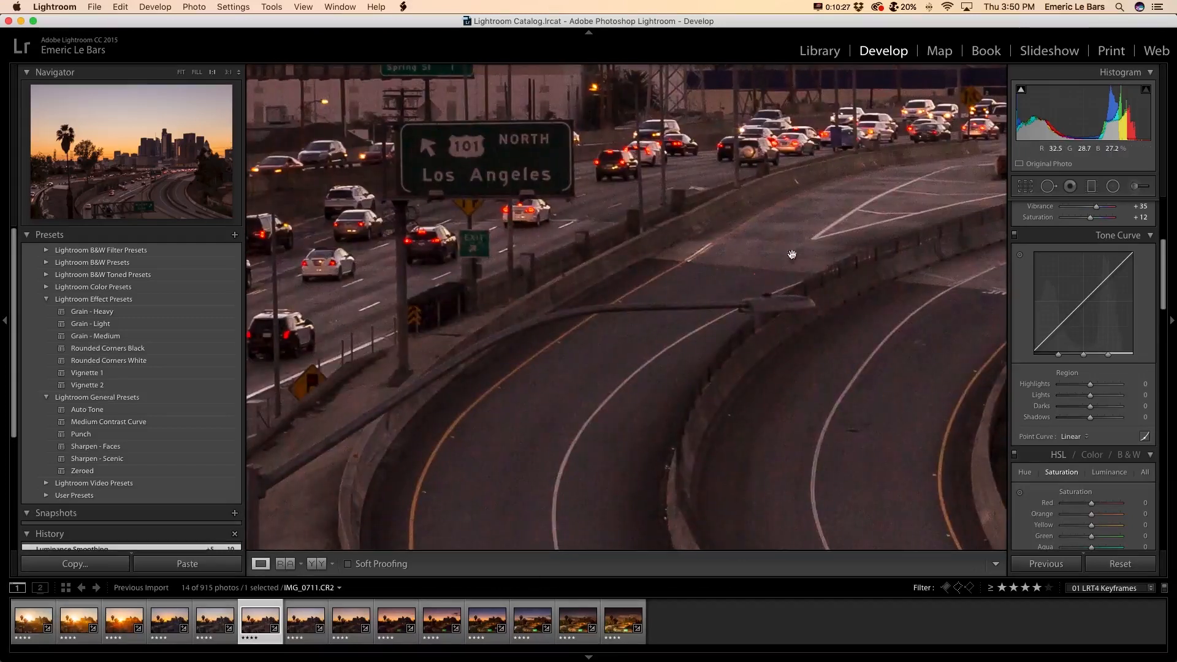
click(1093, 186)
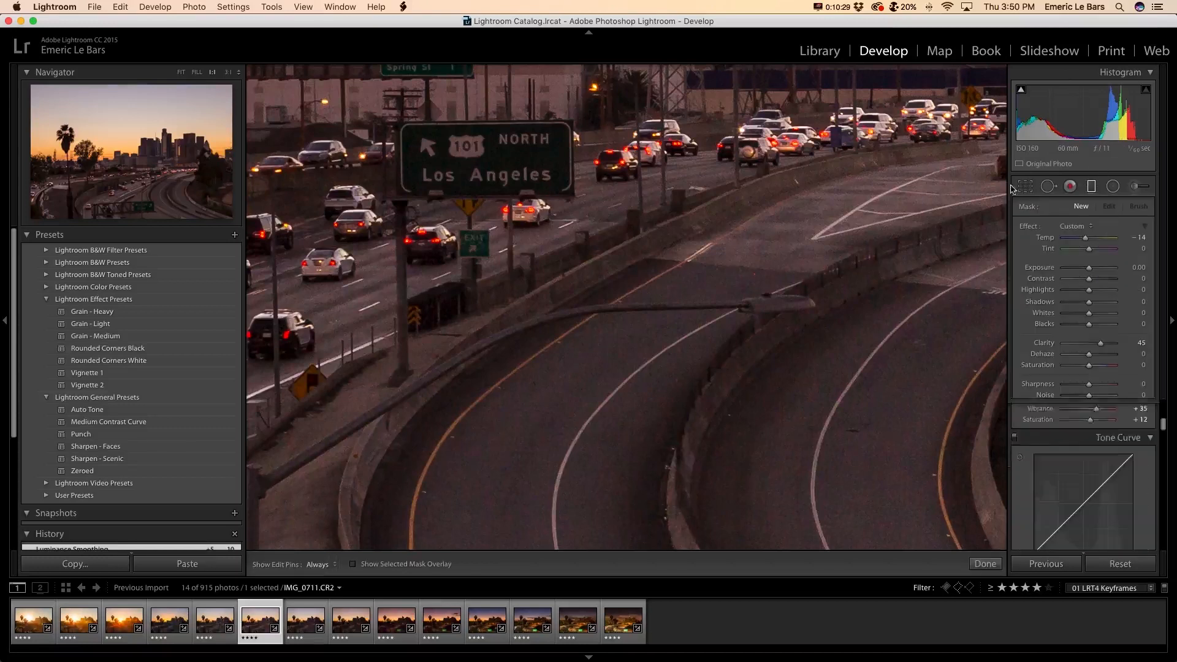
key(m)
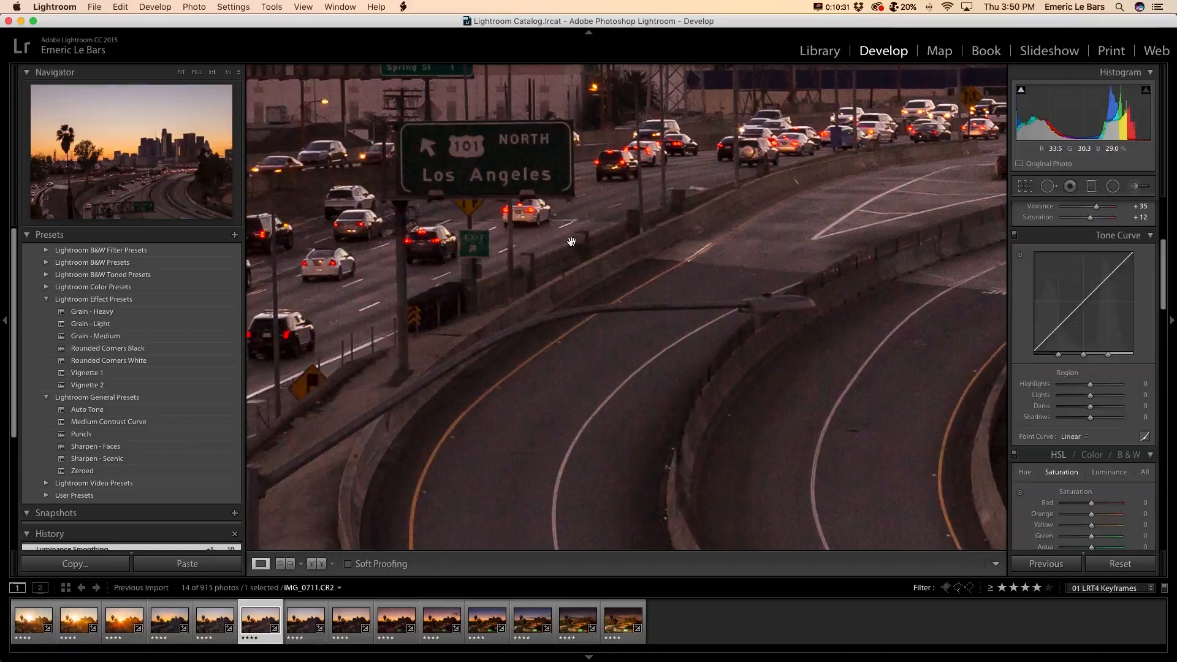
click(739, 270)
key(m)
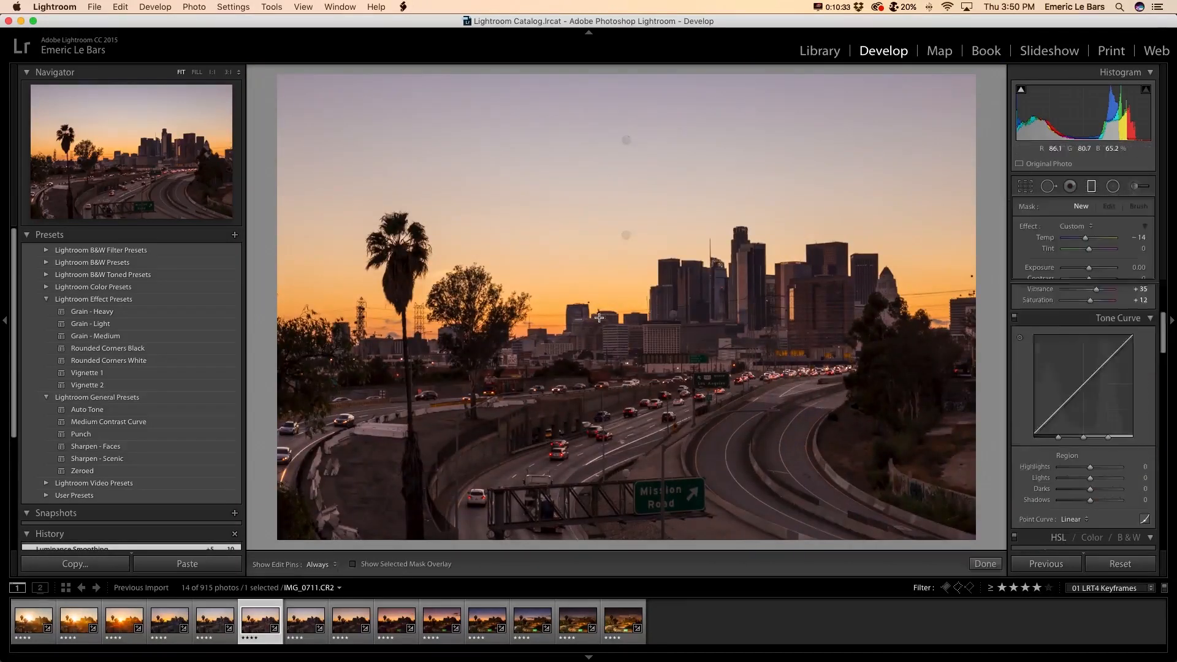
click(673, 314)
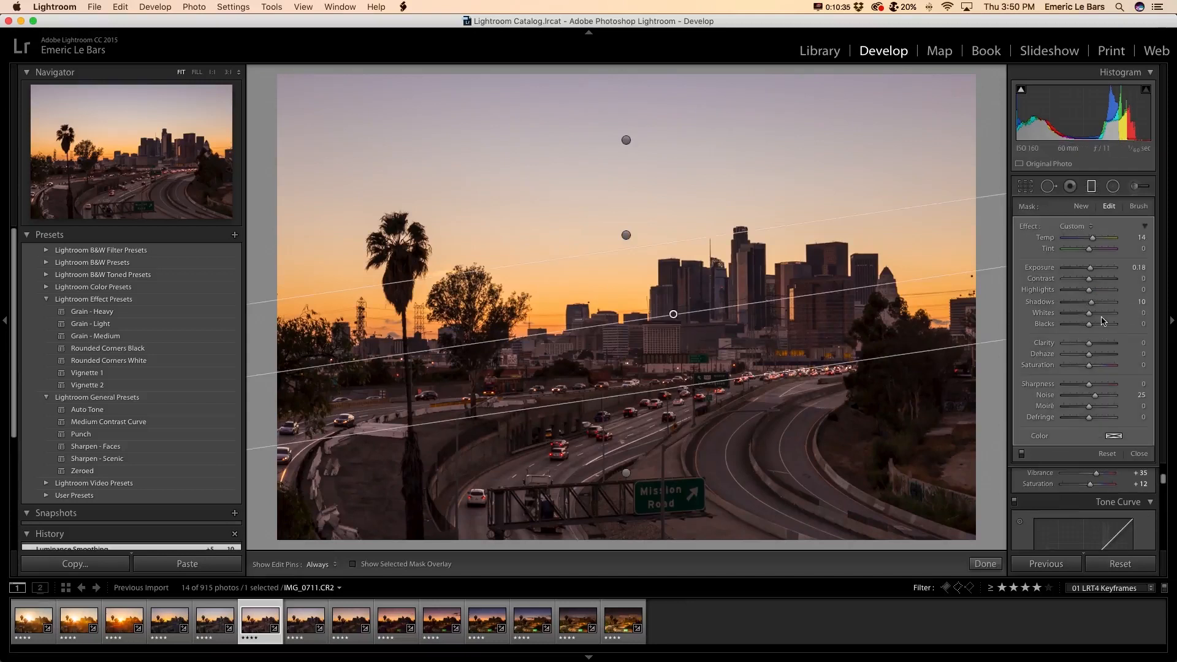
drag(1098, 399, 1100, 398)
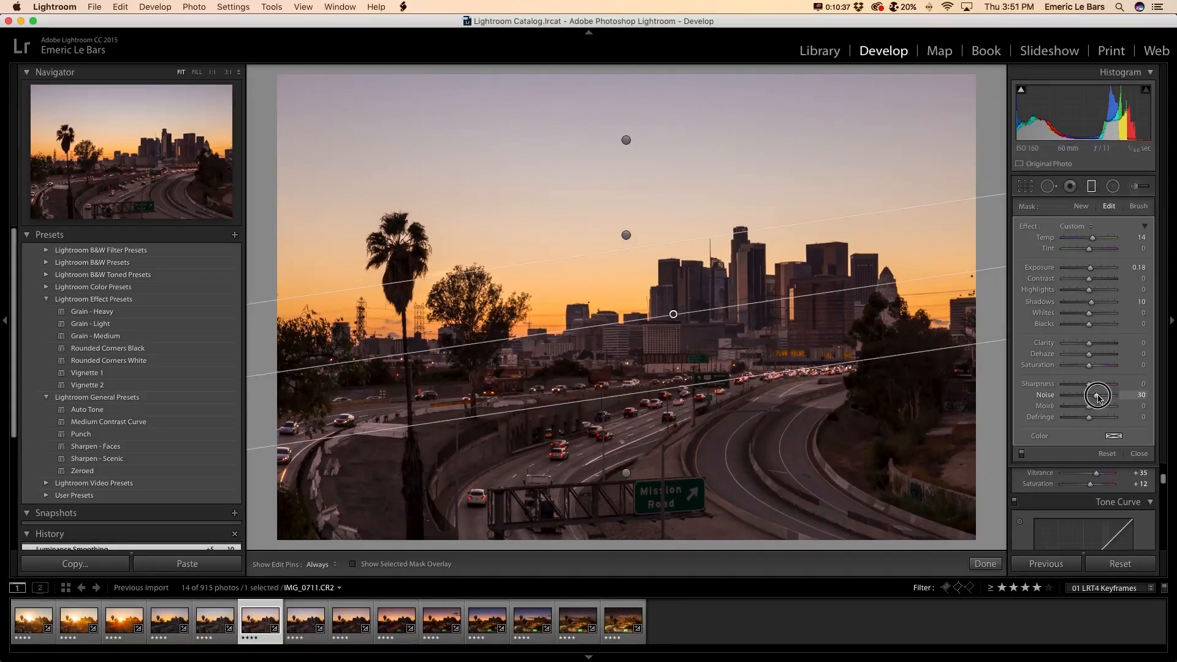
click(989, 564)
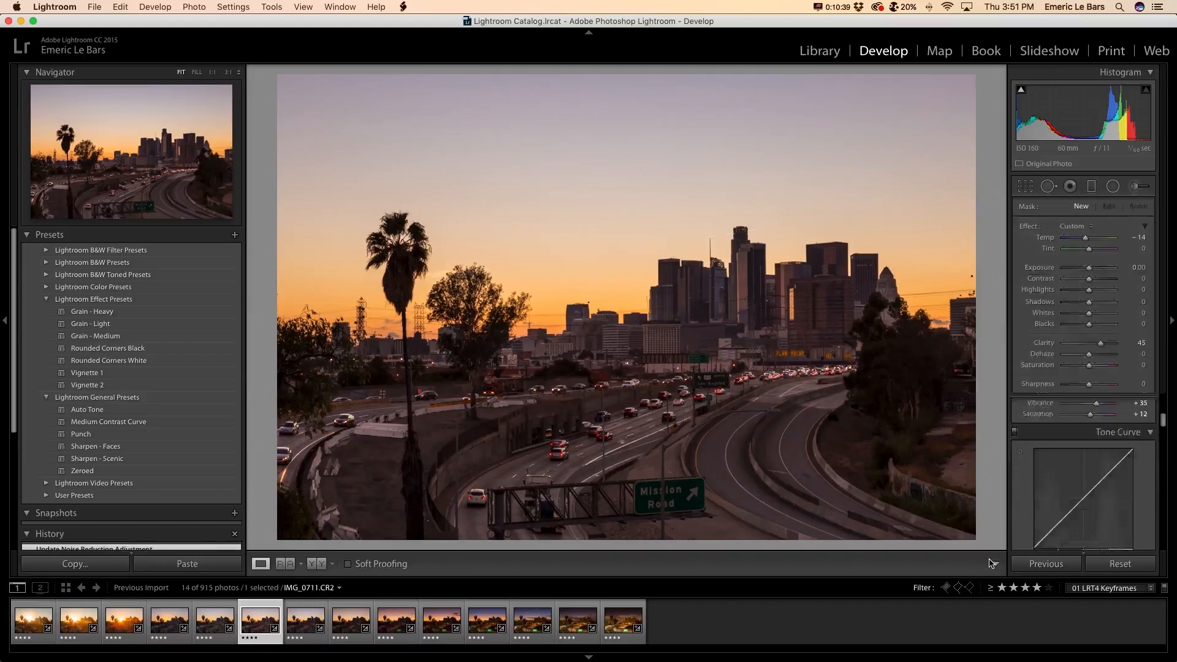
Sync the sixth keyframe's settings onto all following keyframes with LRTimelapse Sync Keyframes
shift+click(623, 621)
click(403, 7)
click(447, 40)
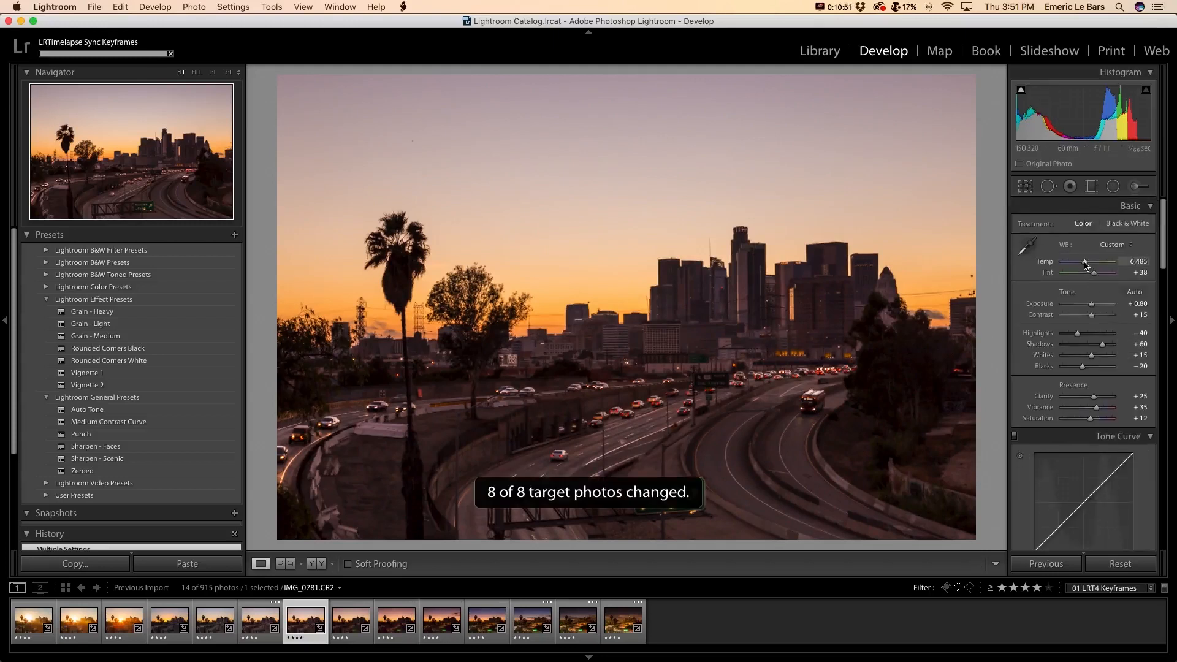
Set the seventh keyframe's Temp to 5,834 and Tint to +39
drag(1085, 264, 1096, 277)
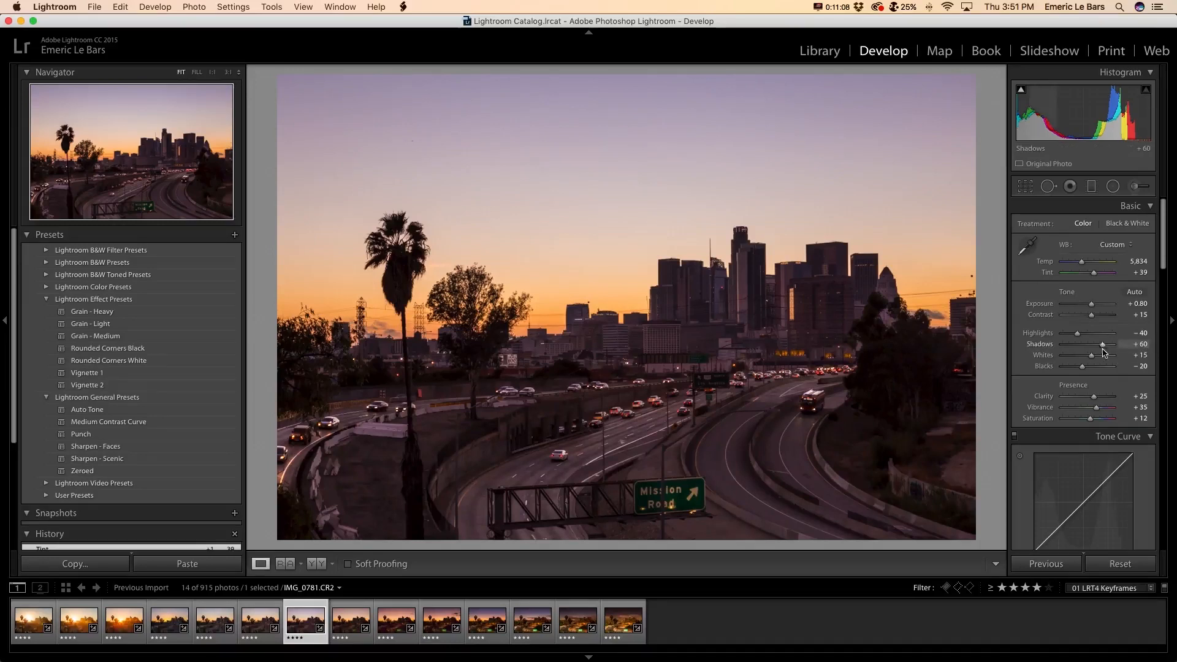
Set the Shadows of the seventh keyframe's skyline graduated filter to 15 and shift the filter slightly upward
click(1091, 185)
click(674, 311)
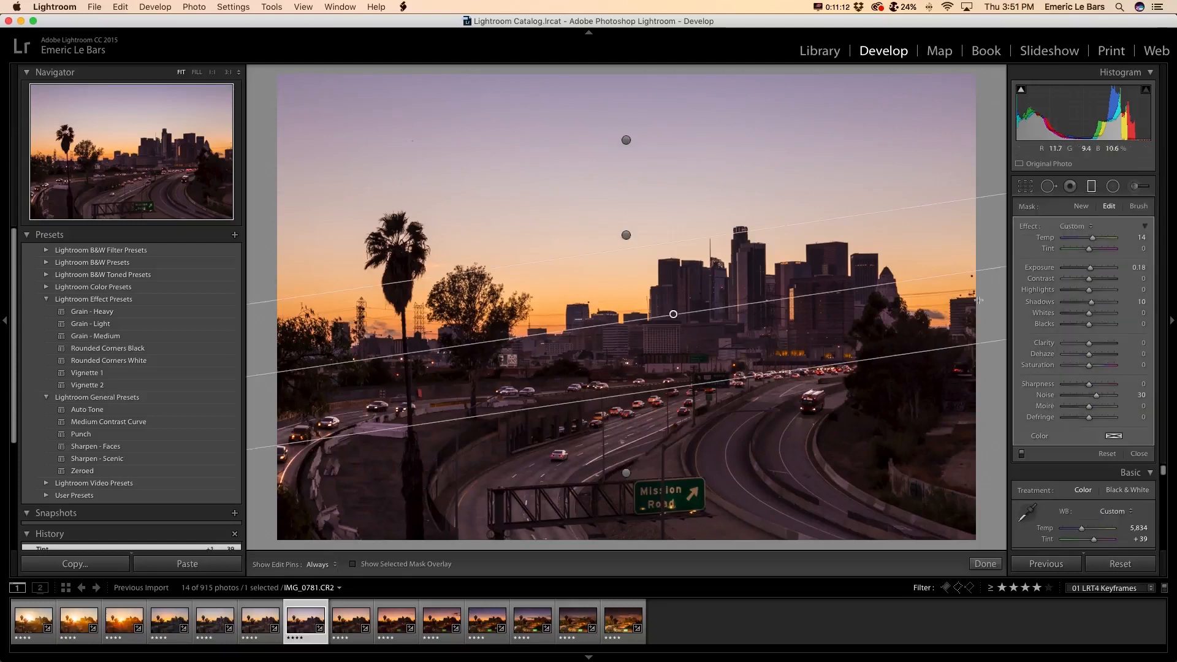
click(1138, 302)
text(20)
key(Return)
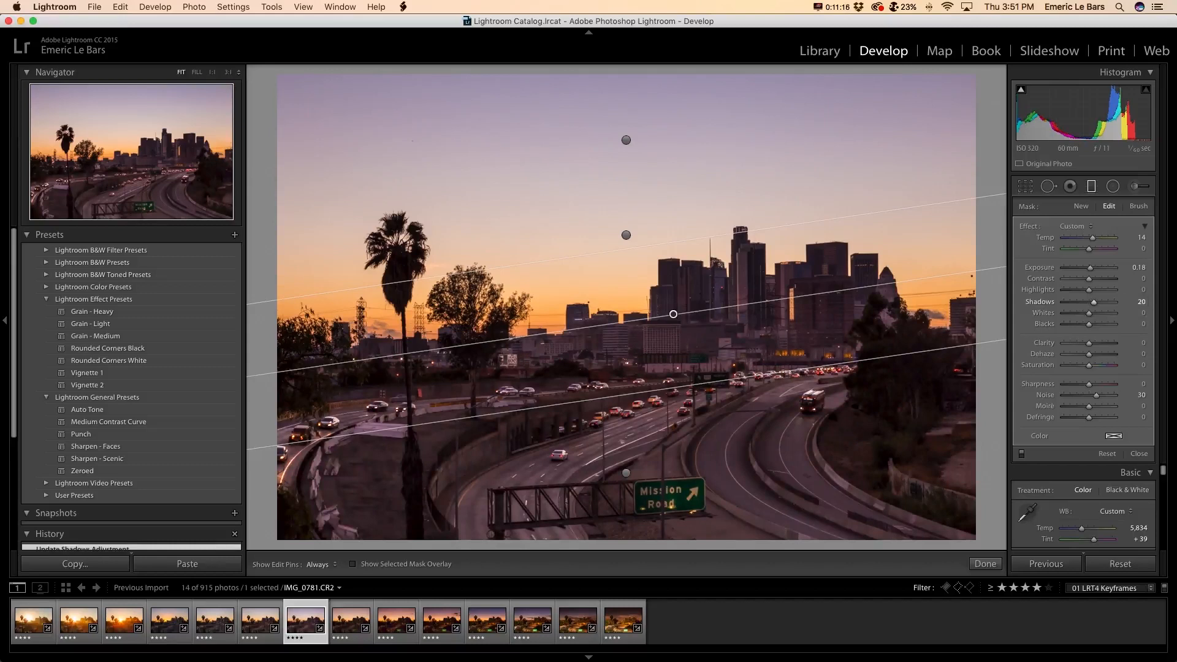
click(1139, 302)
text(15)
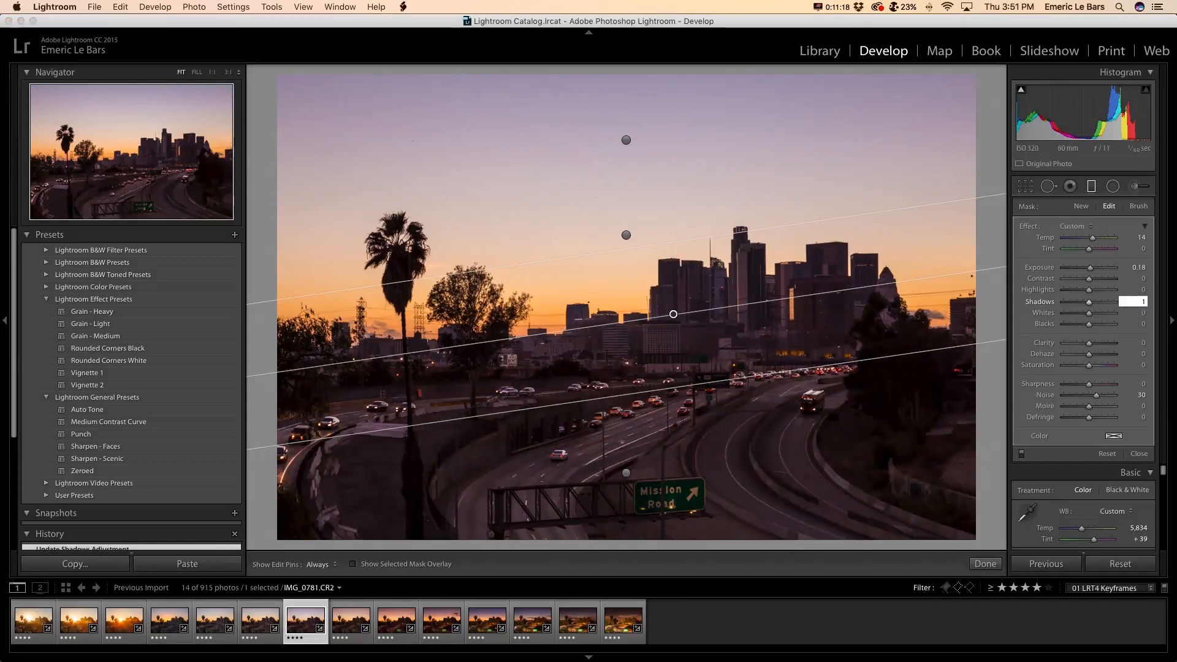
key(Return)
drag(674, 314, 681, 300)
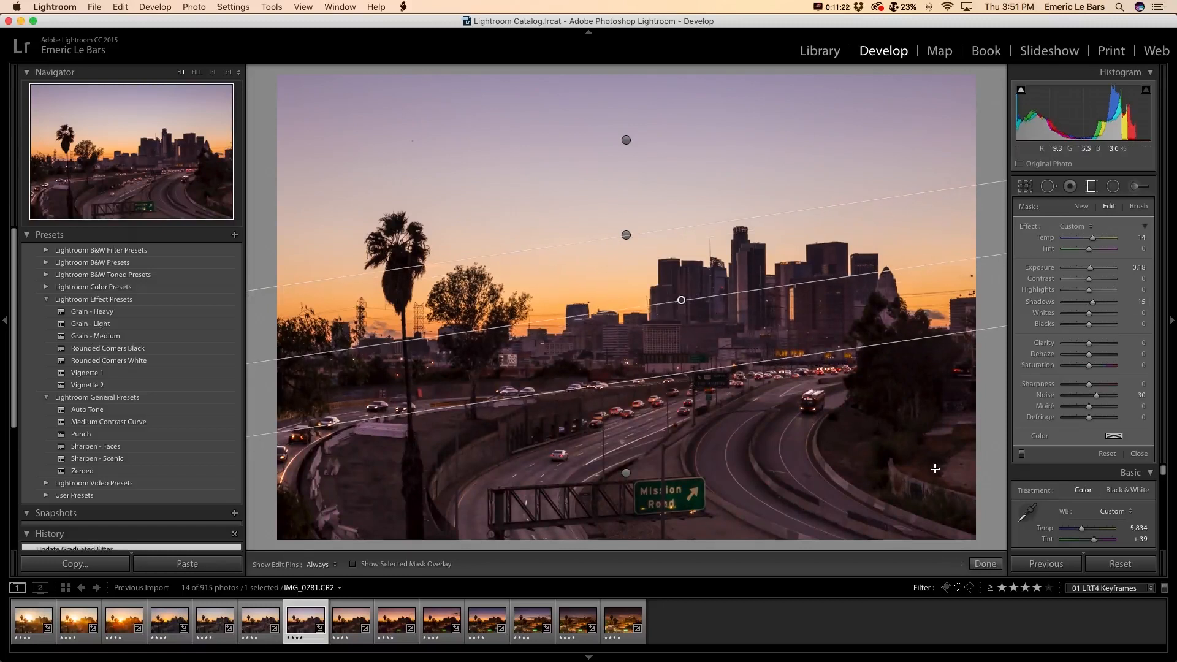
click(985, 564)
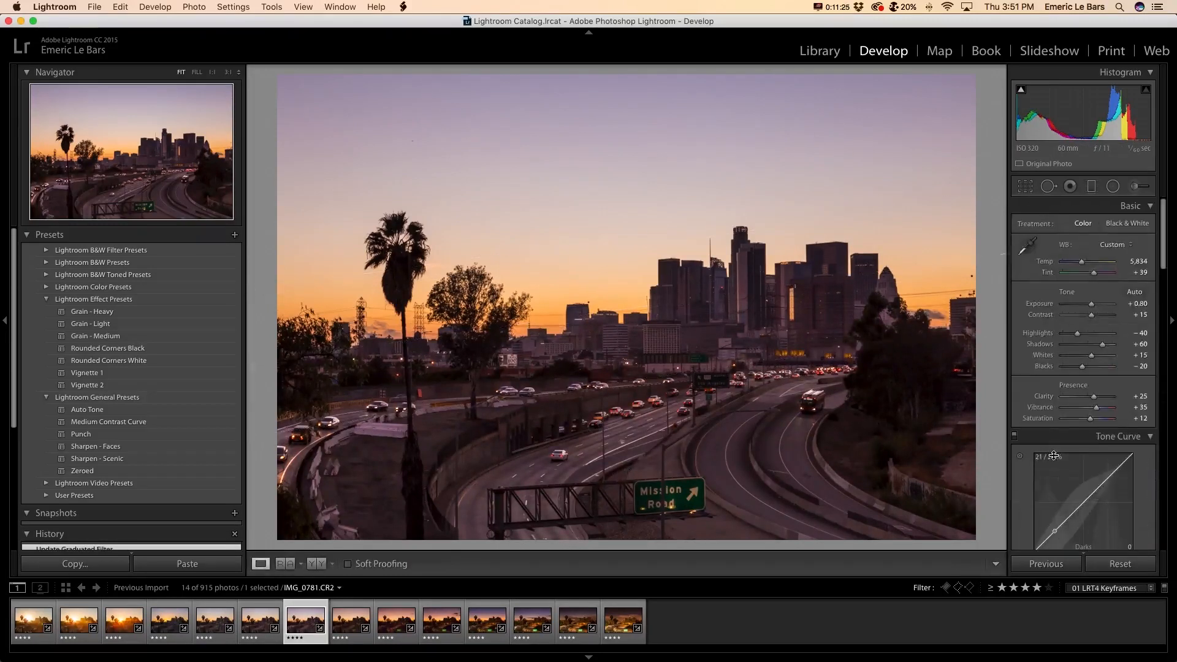
Set the seventh keyframe's noise reduction Luminance to 15
scroll(1054, 453, down, 15)
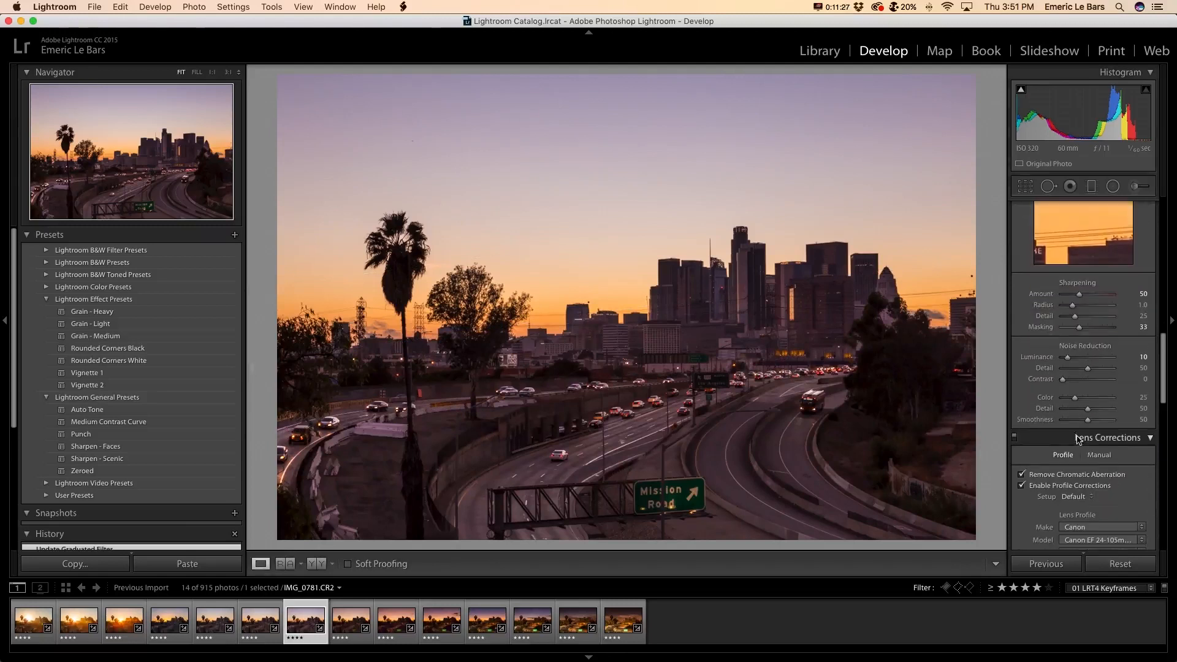
click(1144, 355)
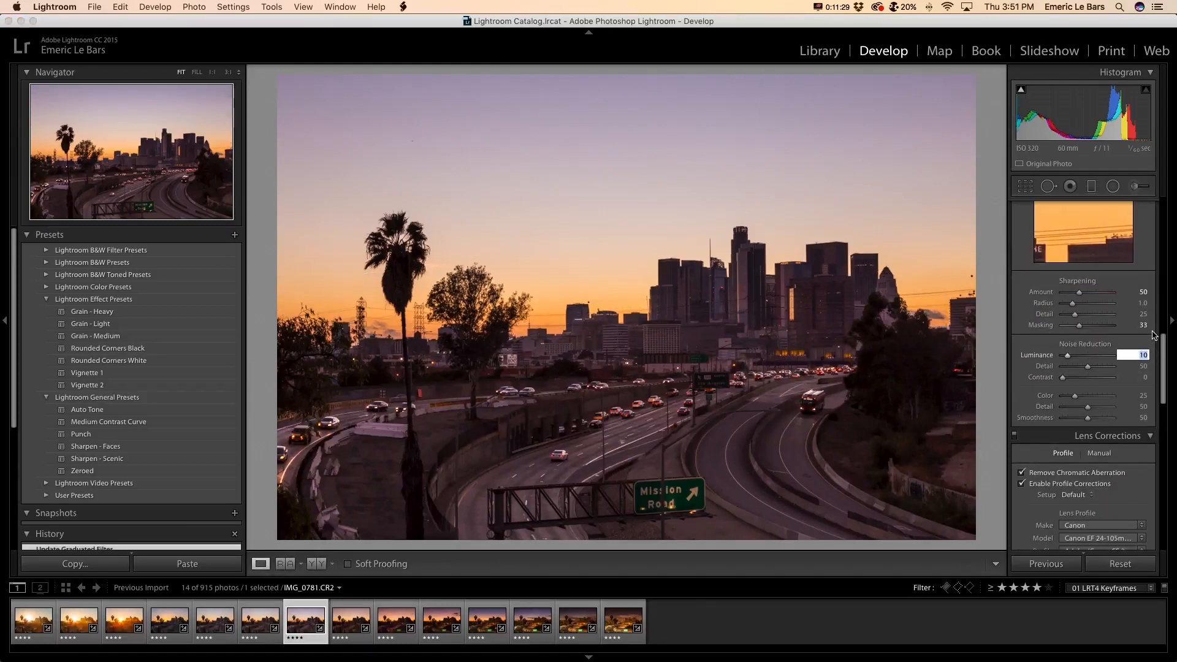
text(15)
key(Return)
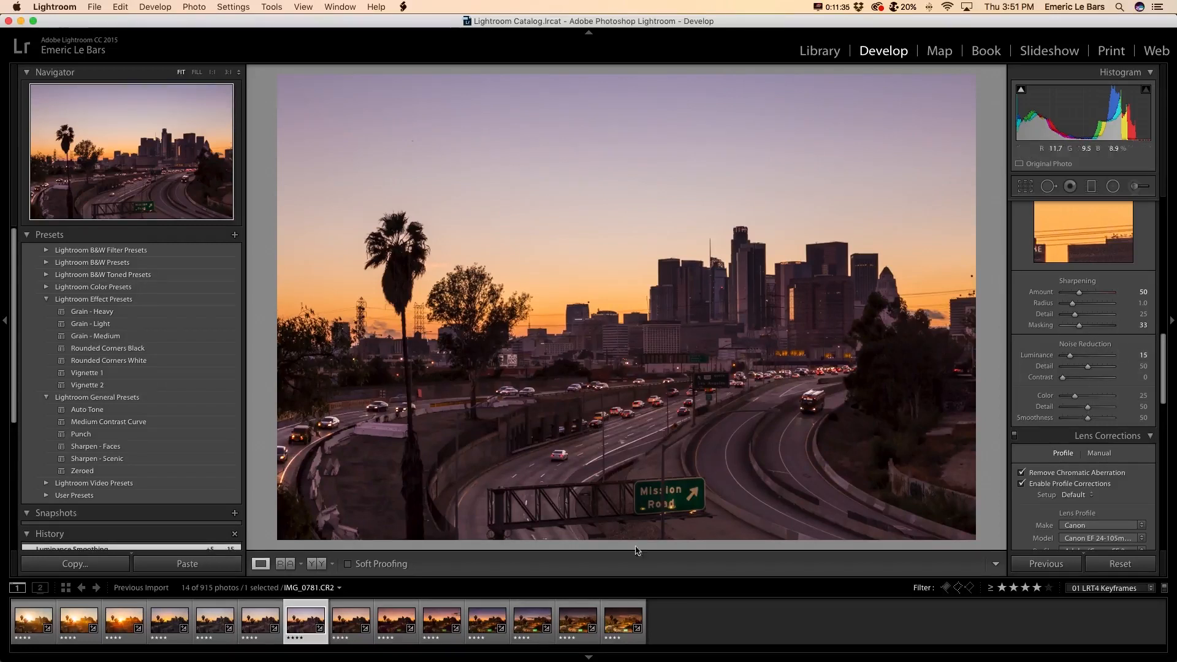
Sync the seventh keyframe's settings onto all following keyframes with LRTimelapse Sync Keyframes
shift+click(623, 620)
click(402, 6)
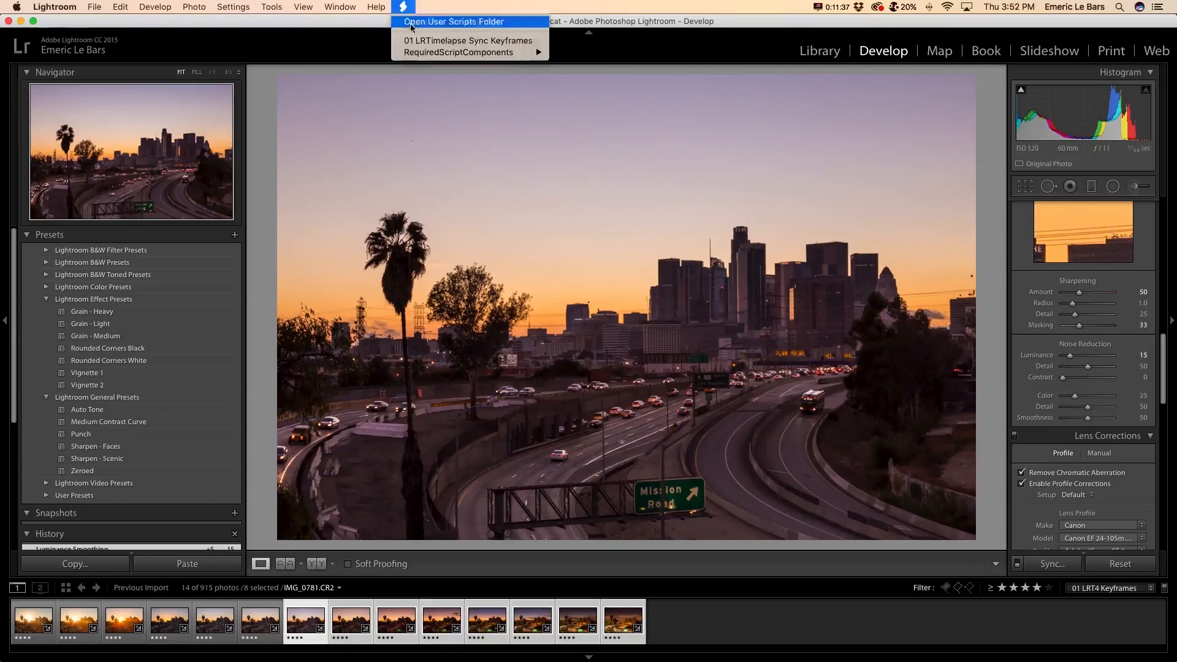
click(429, 40)
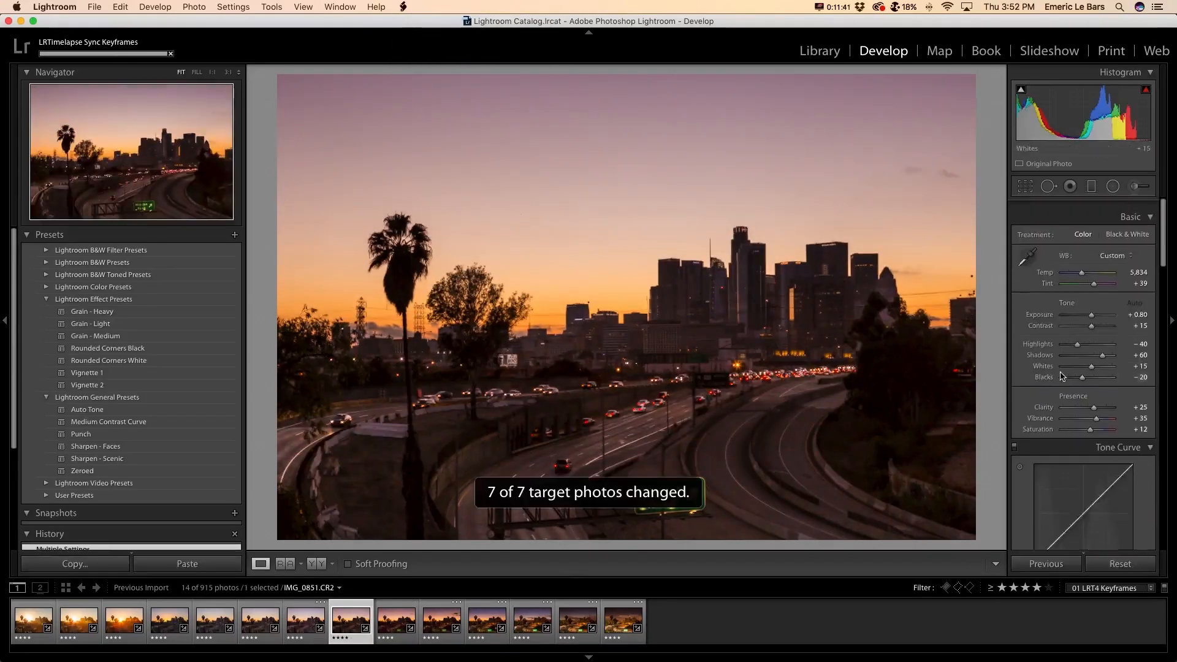
Compare the eighth keyframe with its unedited original, and set its Exposure to +0.90 and Highlights to -50
key(backslash)
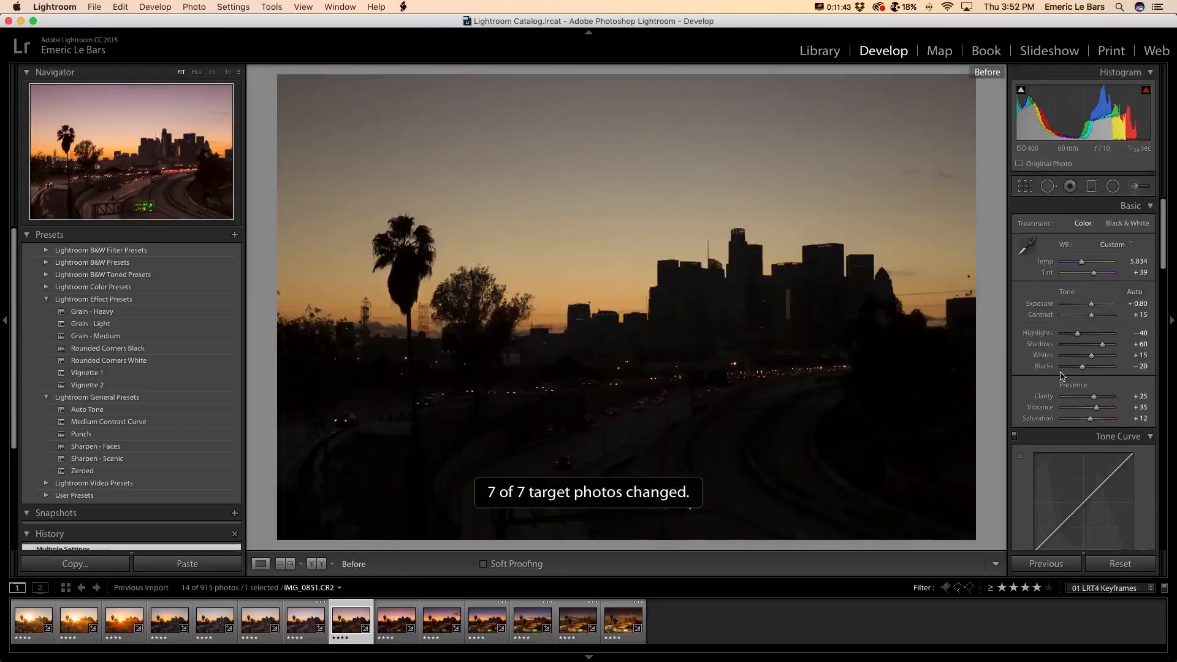
key(backslash)
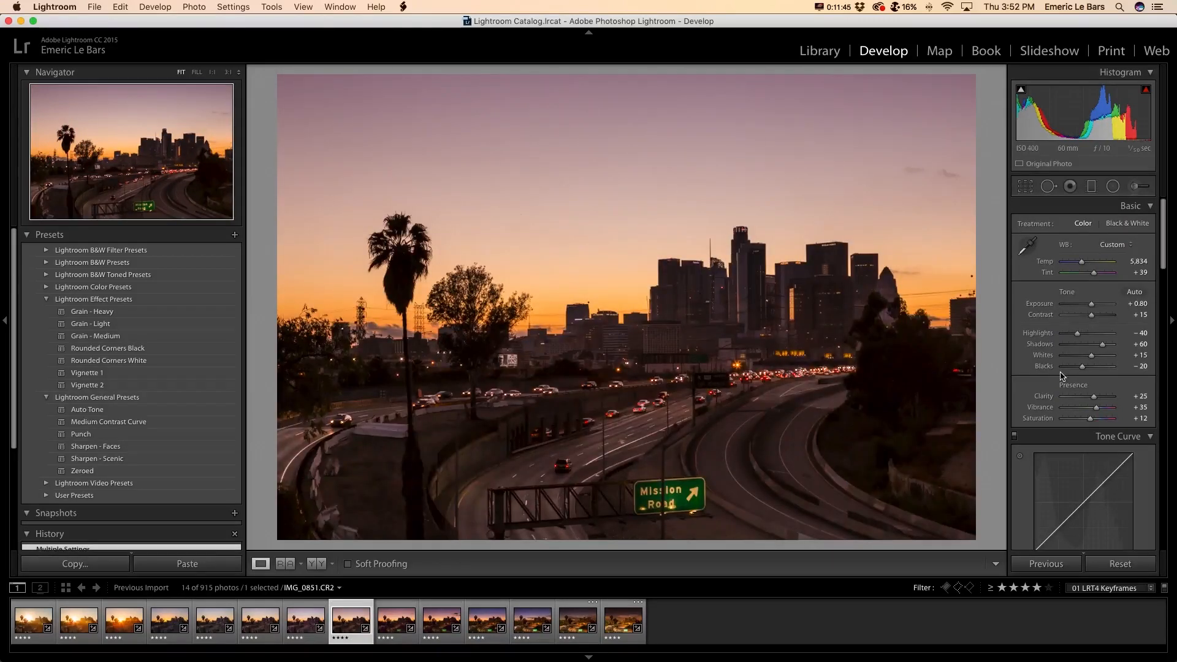
click(1092, 304)
drag(1092, 305, 1093, 305)
click(1139, 333)
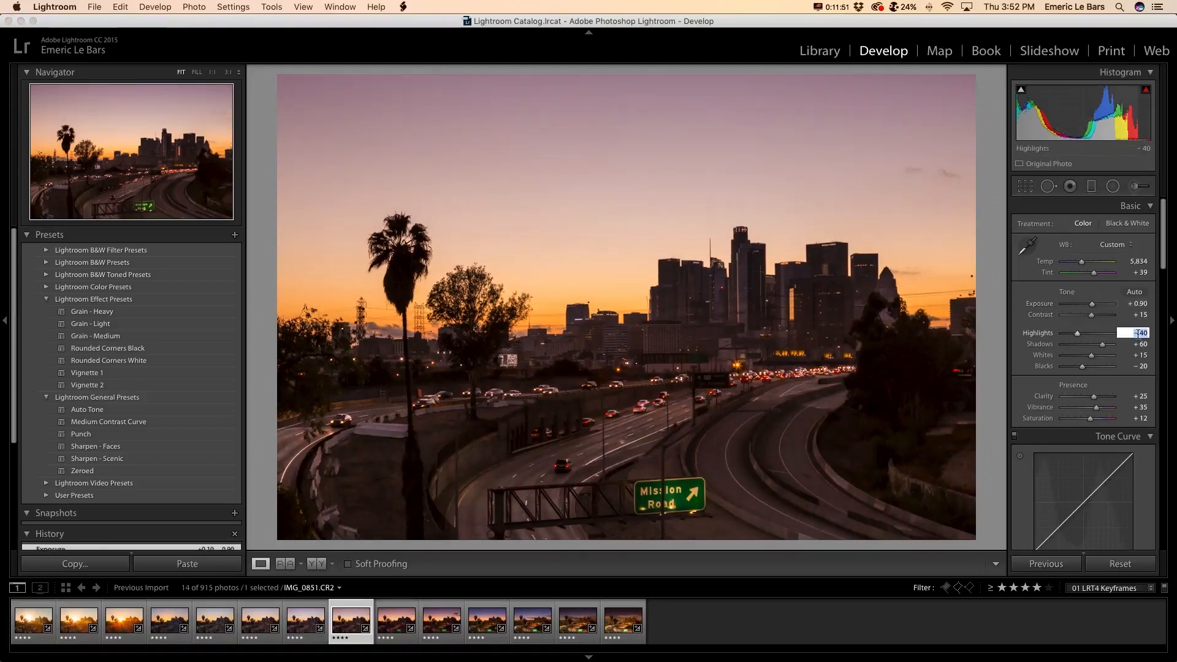
text(-50)
key(Return)
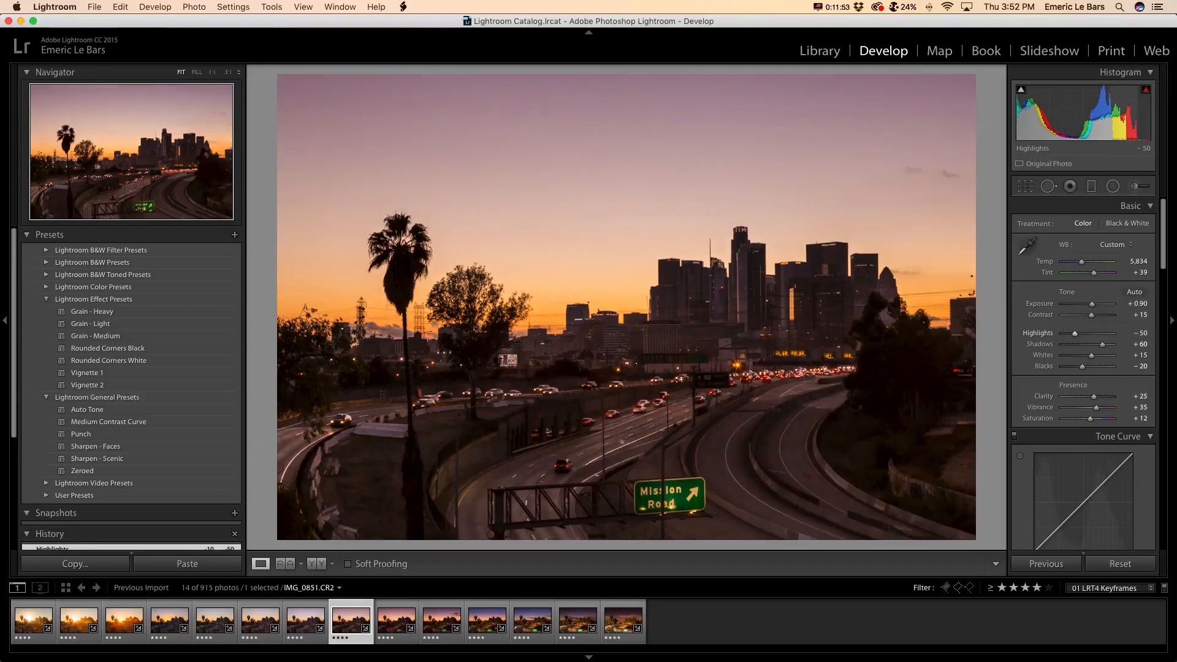
Set the eighth keyframe's Temp to 5,246, Tint to +16, Vibrance to +40 and Saturation to +14
drag(1081, 263, 1093, 273)
click(1095, 273)
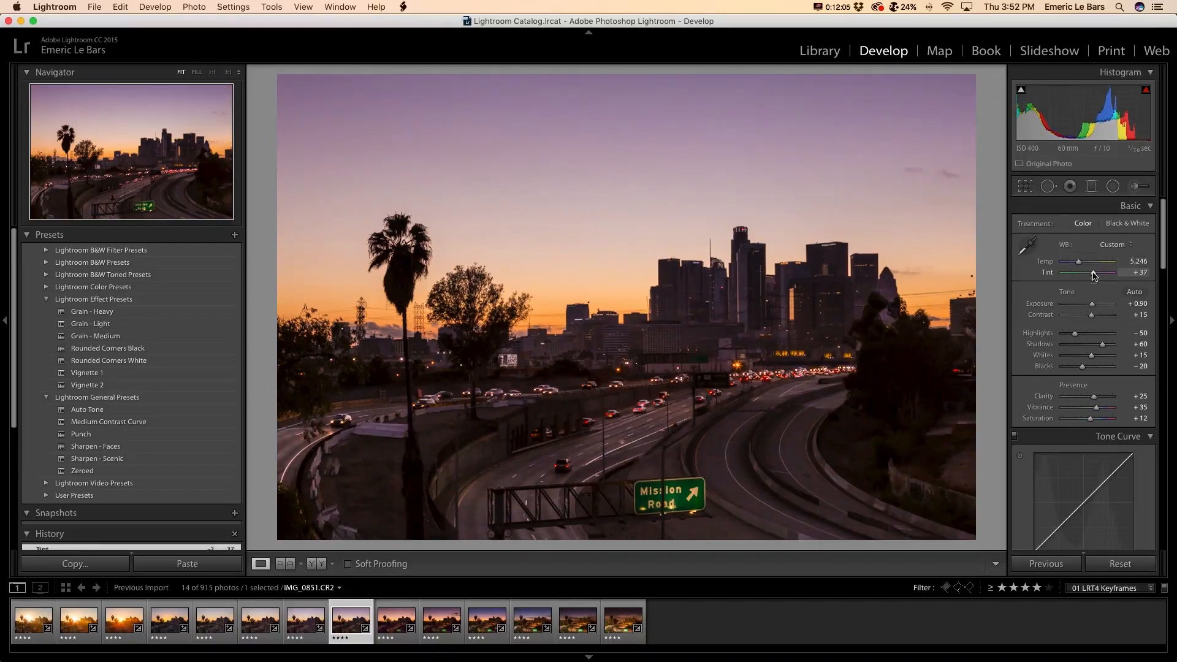
click(1143, 408)
text(40)
key(Return)
click(1144, 418)
text(14)
key(Return)
drag(1094, 278, 1091, 279)
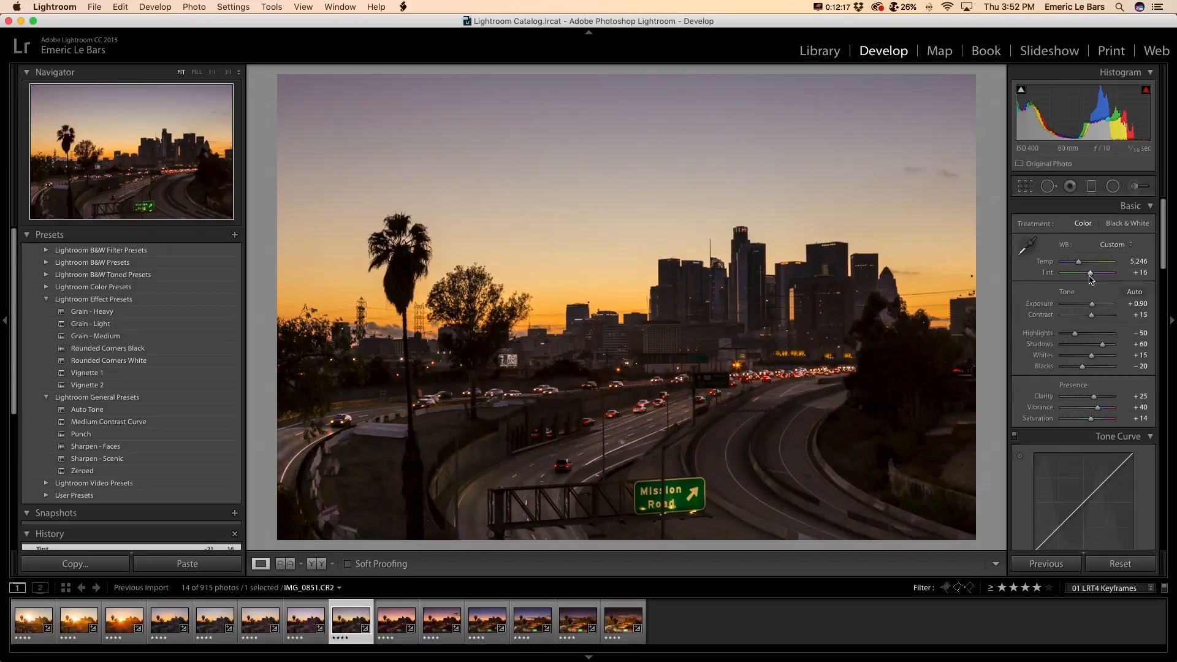
Sync the eighth keyframe's settings onto all following keyframes with LRTimelapse Sync Keyframes
shift+click(616, 622)
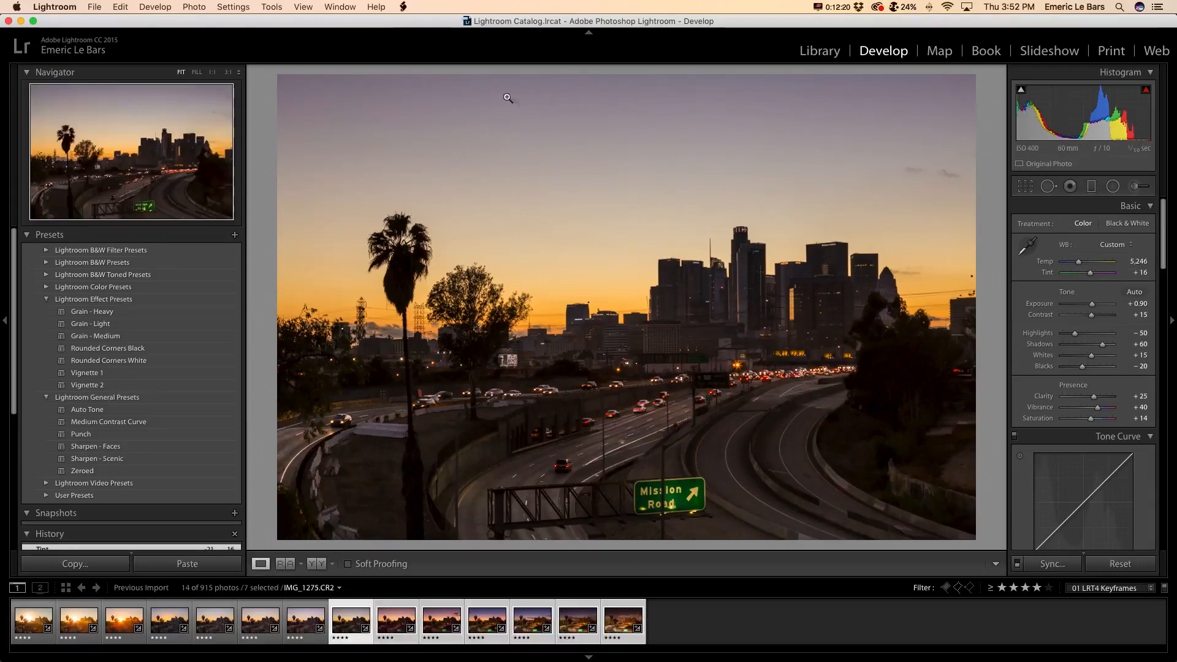
click(402, 6)
click(429, 40)
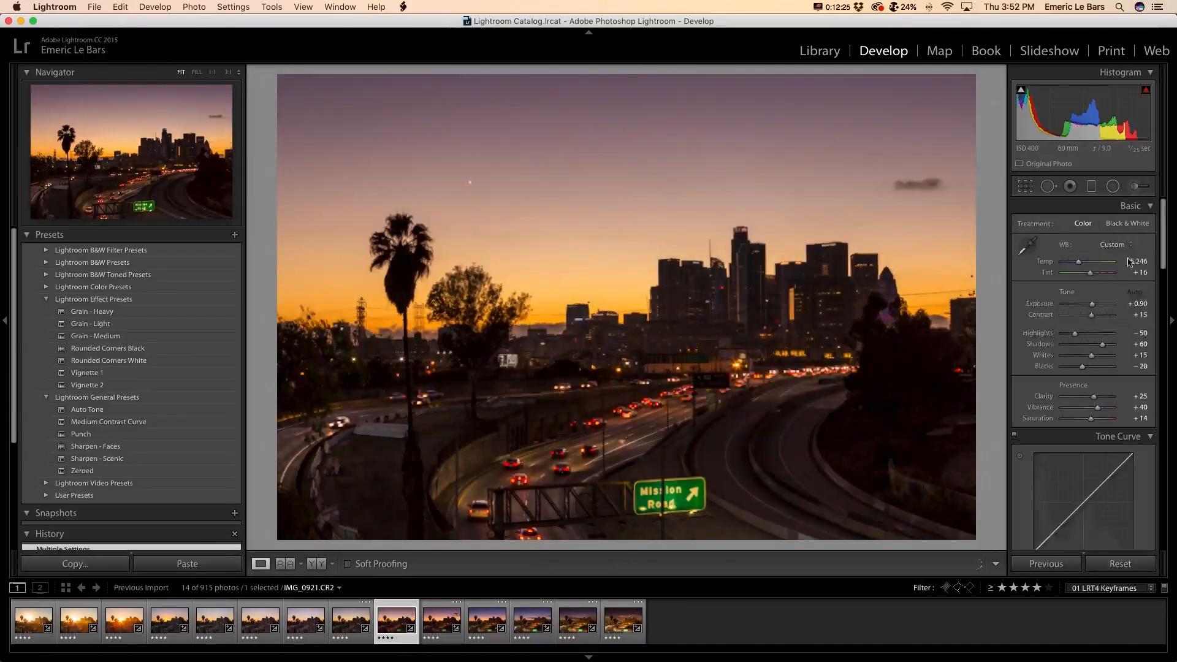
Set the ninth keyframe's noise reduction Luminance to 20, and try a sharpening Detail of 72 before undoing it
scroll(1103, 288, down, 15)
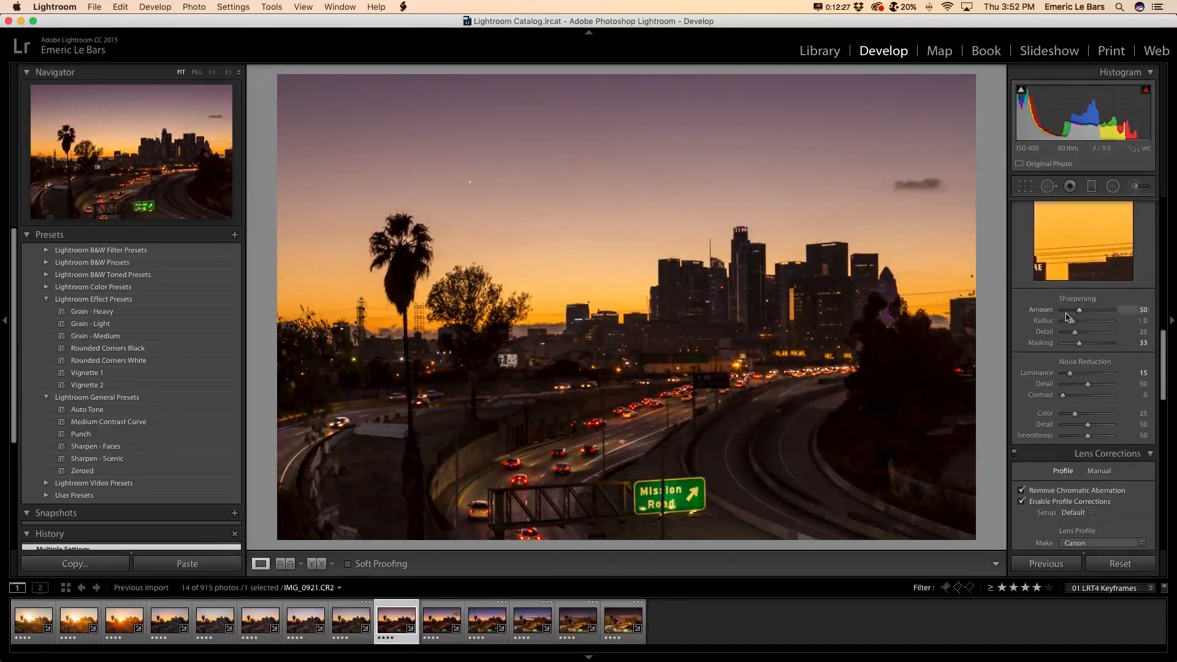
click(1144, 372)
text(20)
key(Return)
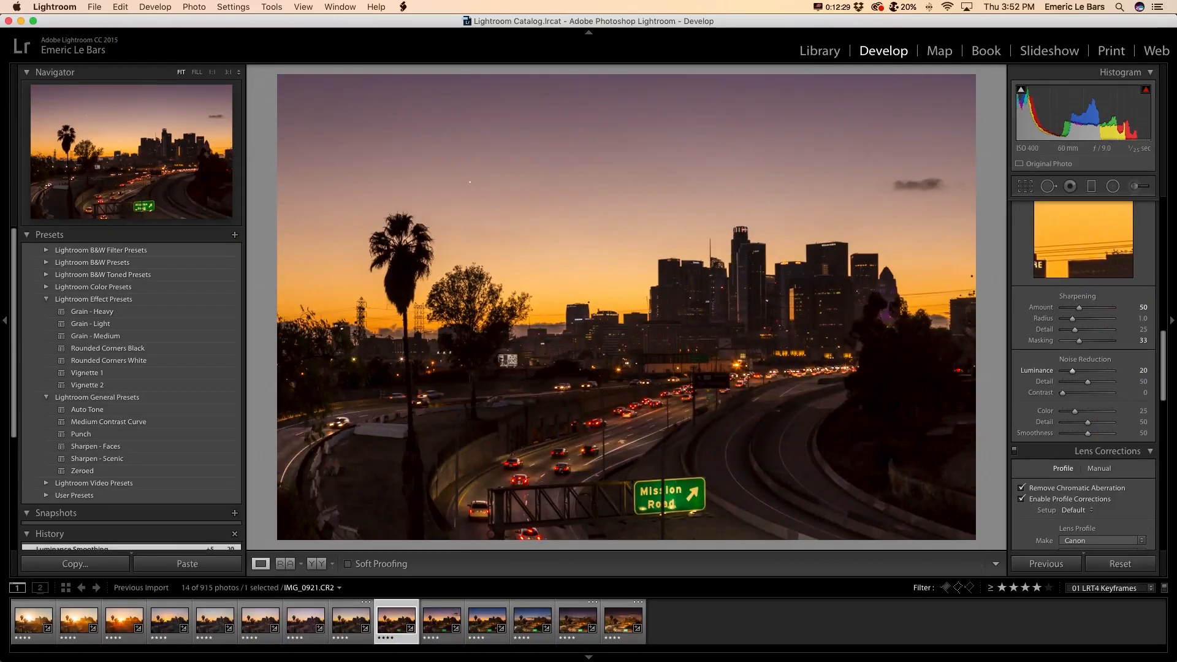
drag(1075, 329, 1098, 329)
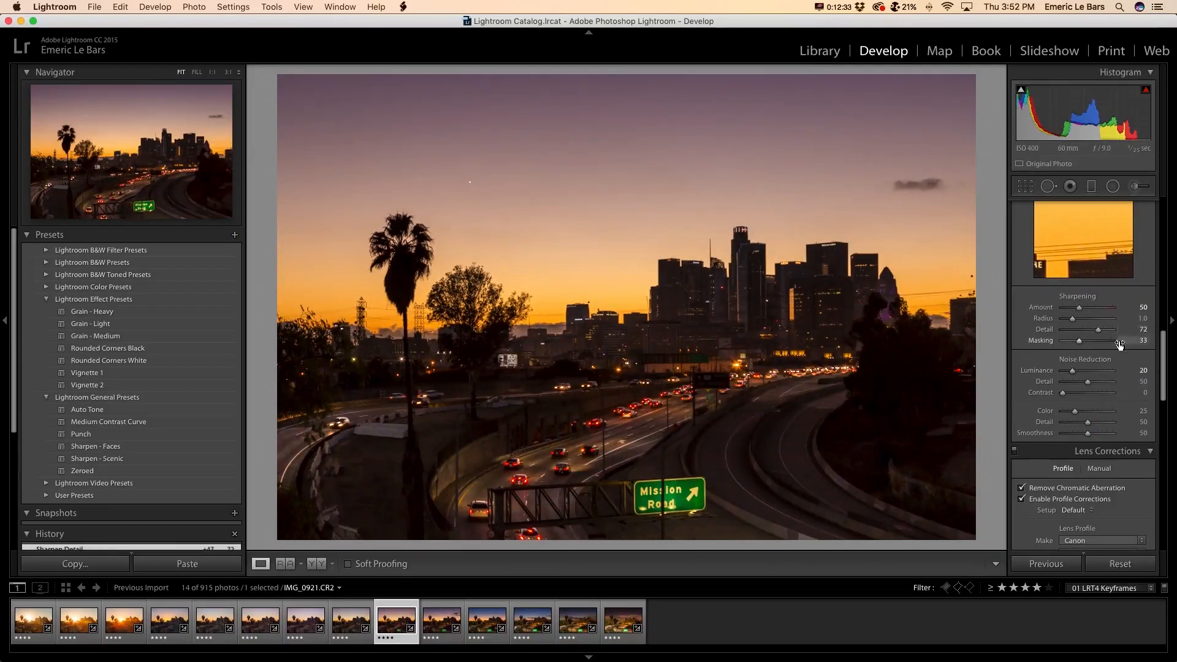
key(super+z)
Compare the ninth keyframe's Detail adjustments off and on in a close-up preview of the dark area below the skyline
scroll(1126, 353, up, 1)
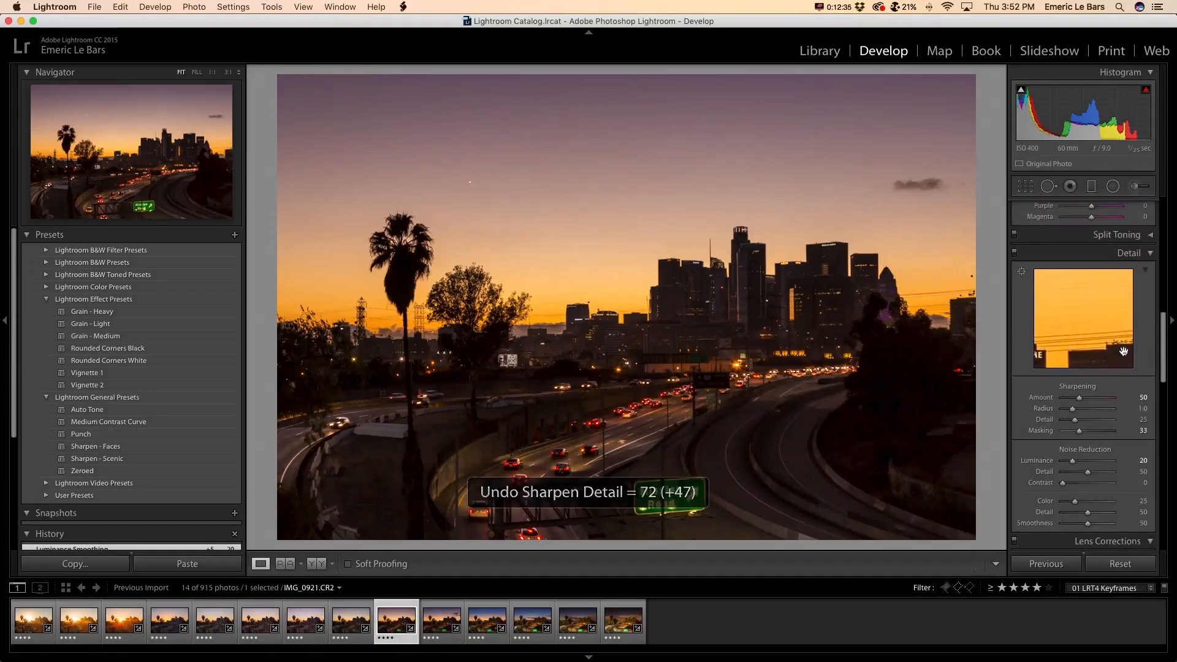
click(1015, 254)
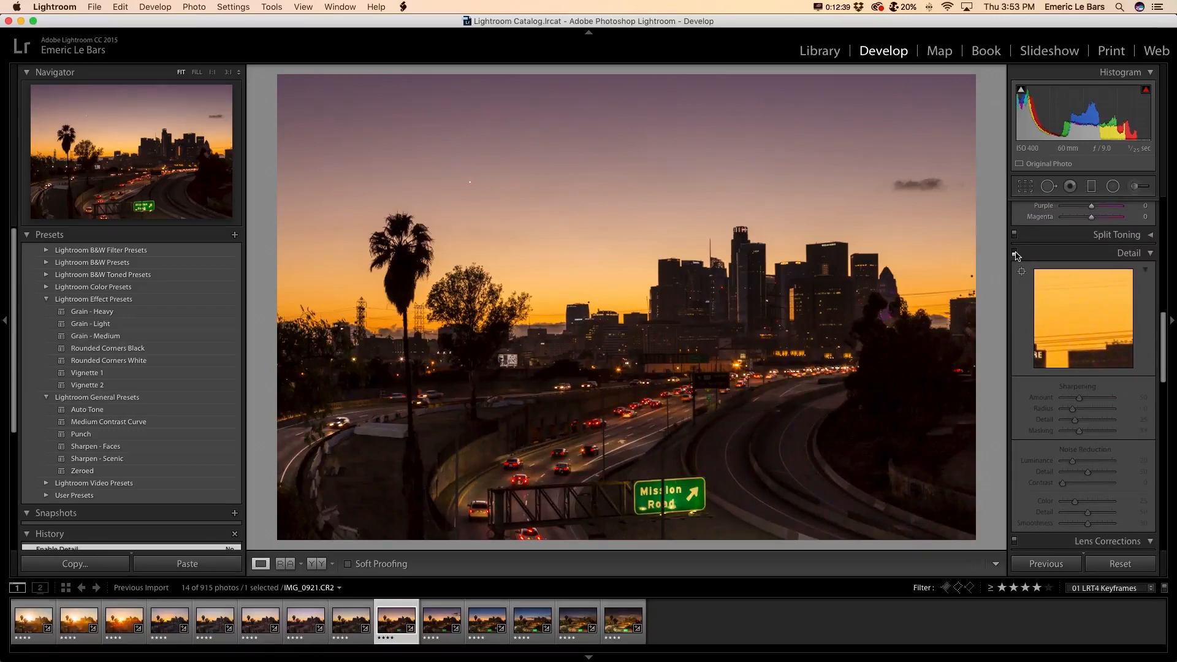
click(1021, 271)
click(693, 367)
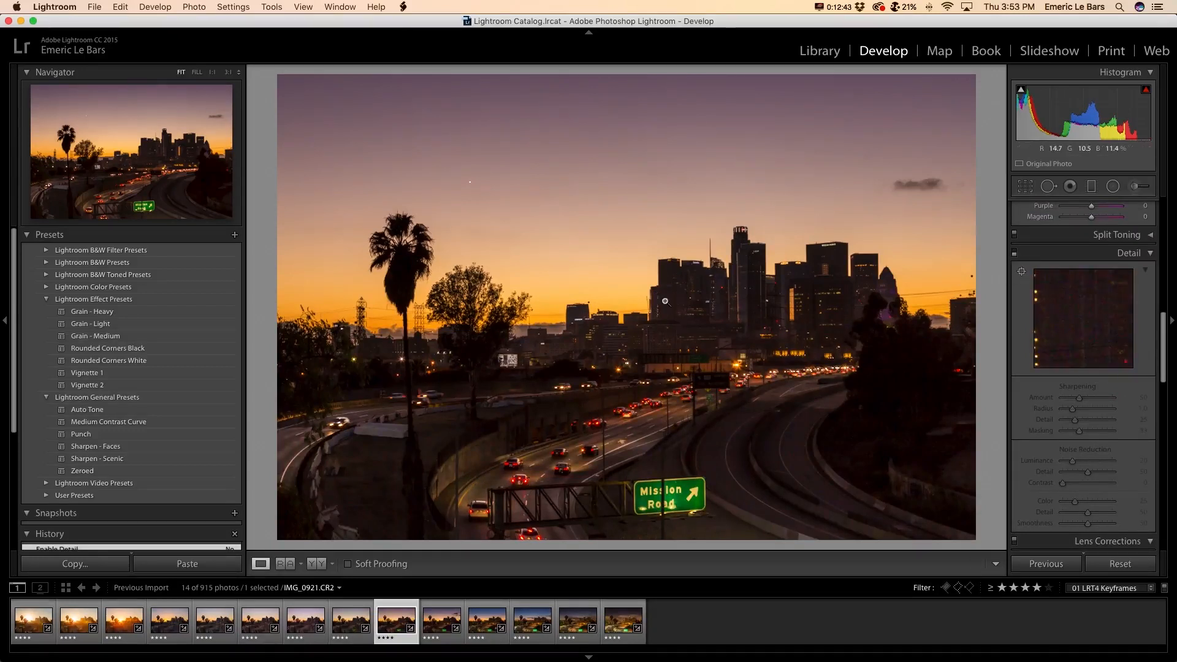
click(1015, 252)
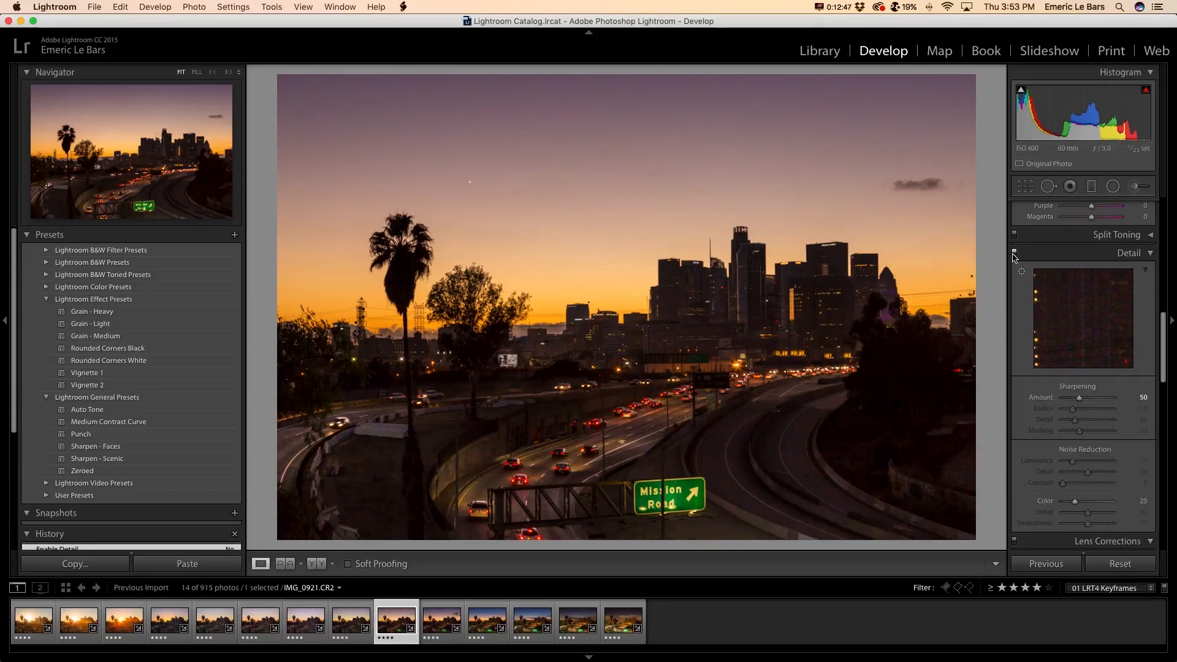
click(1013, 254)
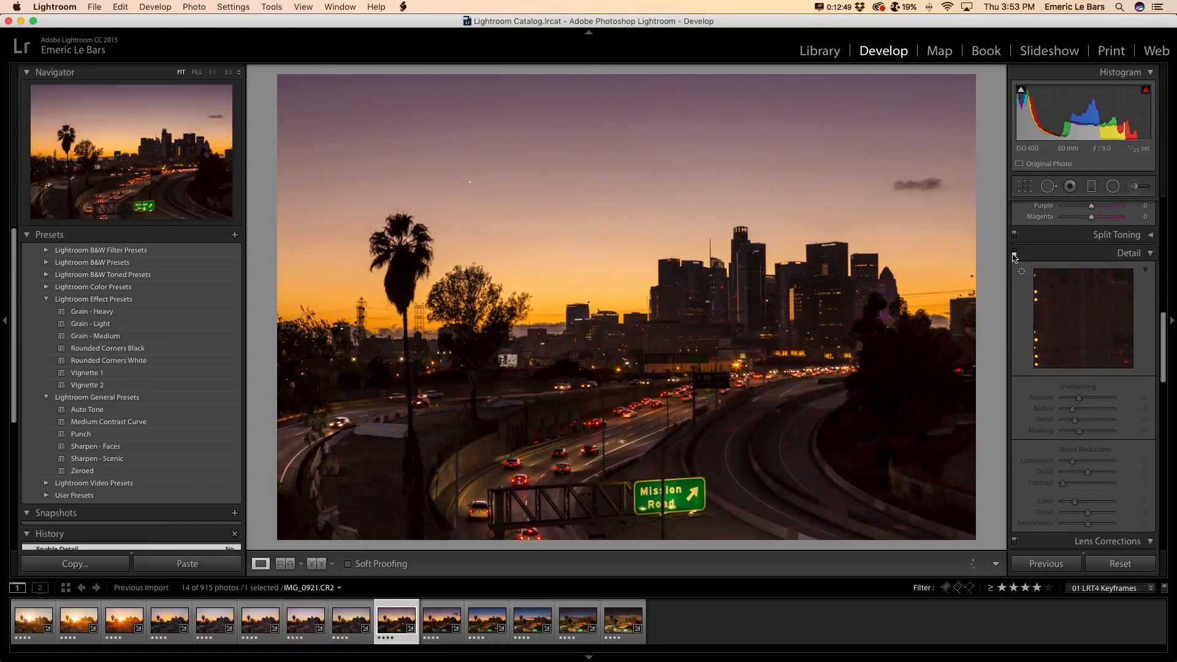
click(1013, 255)
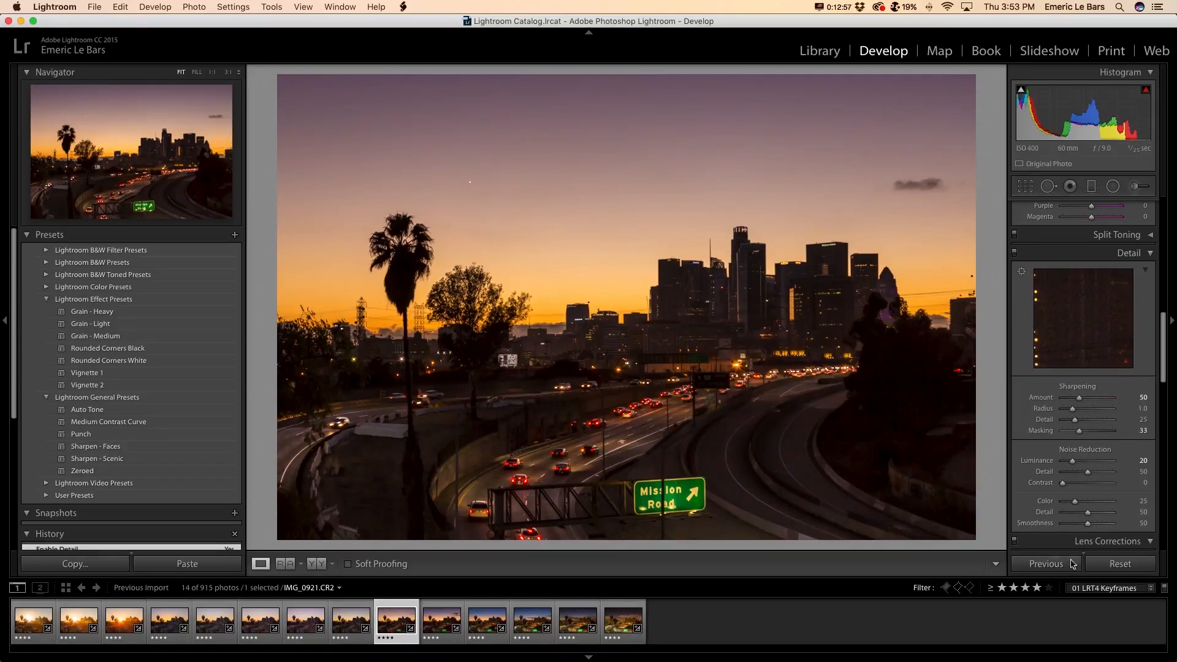
Set the ninth keyframe's Exposure to +1.00, and try a brighter 2.30 before undoing it
scroll(1036, 330, up, 10)
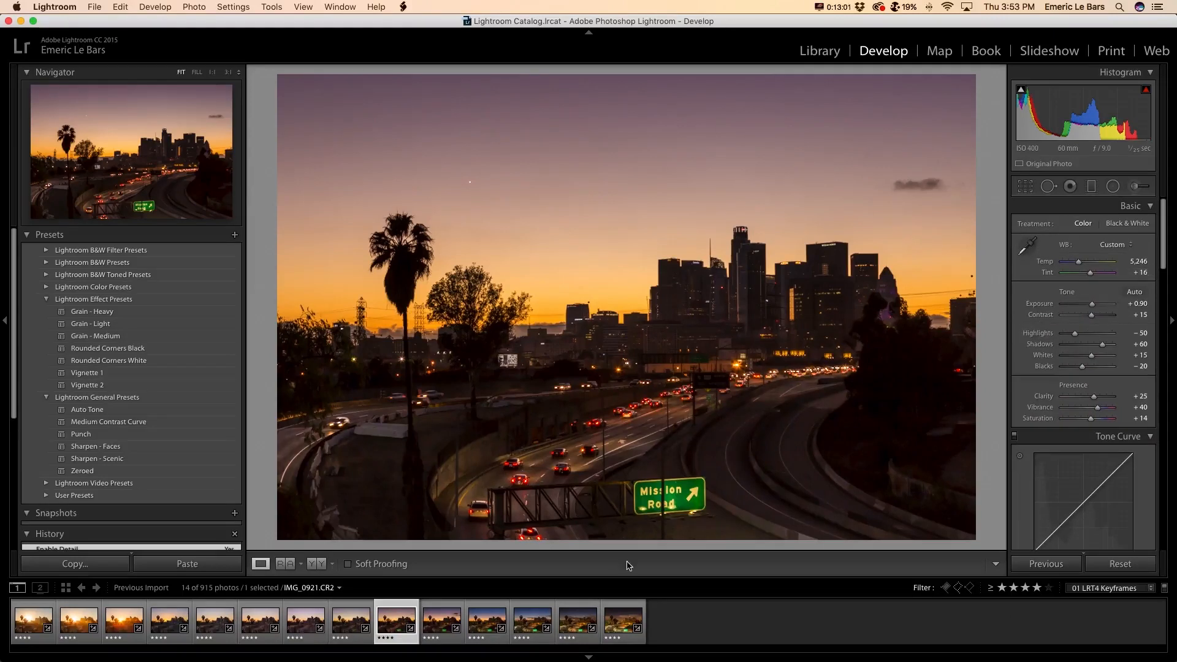
click(1139, 303)
text(1)
key(Return)
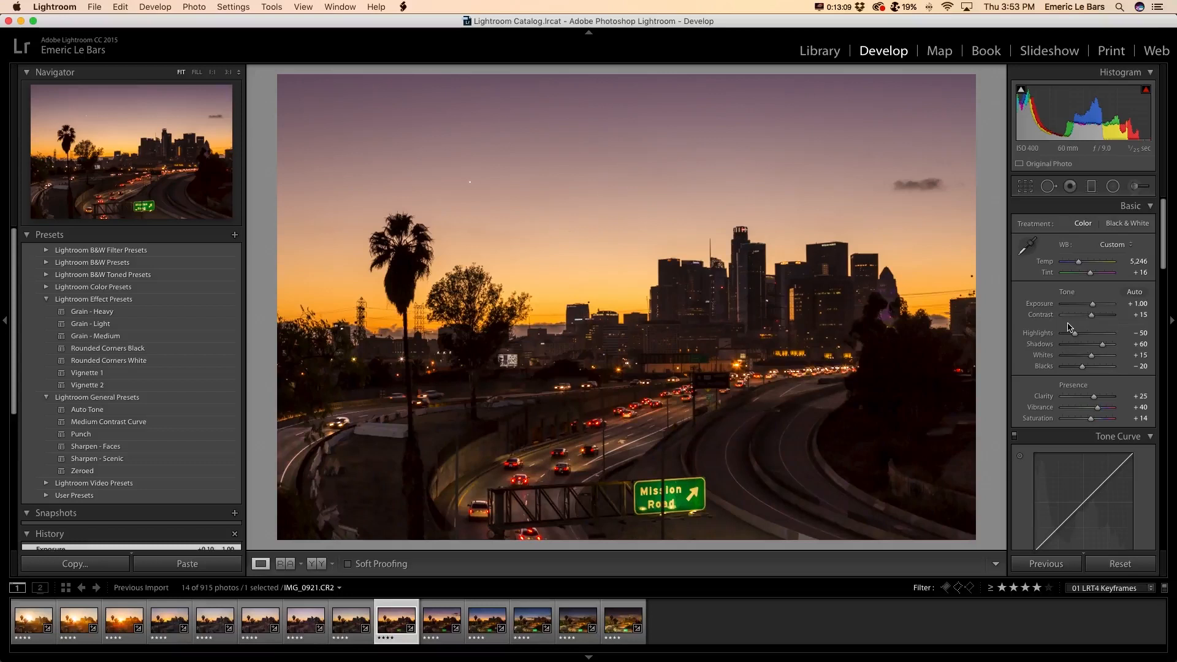
drag(1093, 304, 1101, 305)
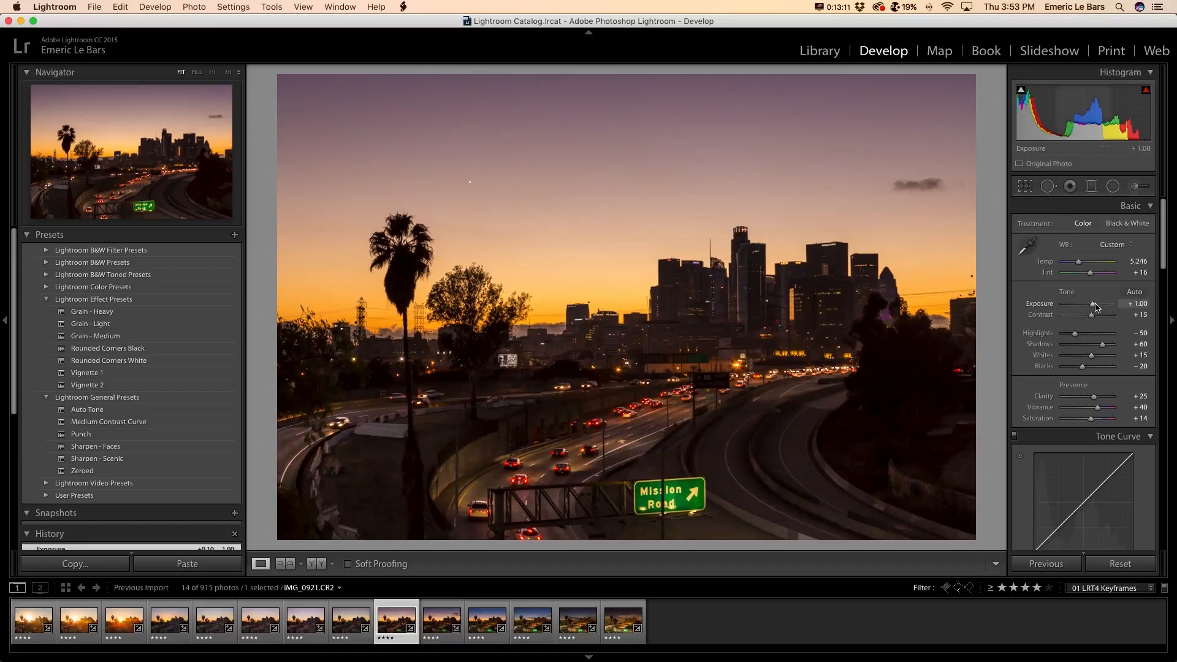
key(super+z)
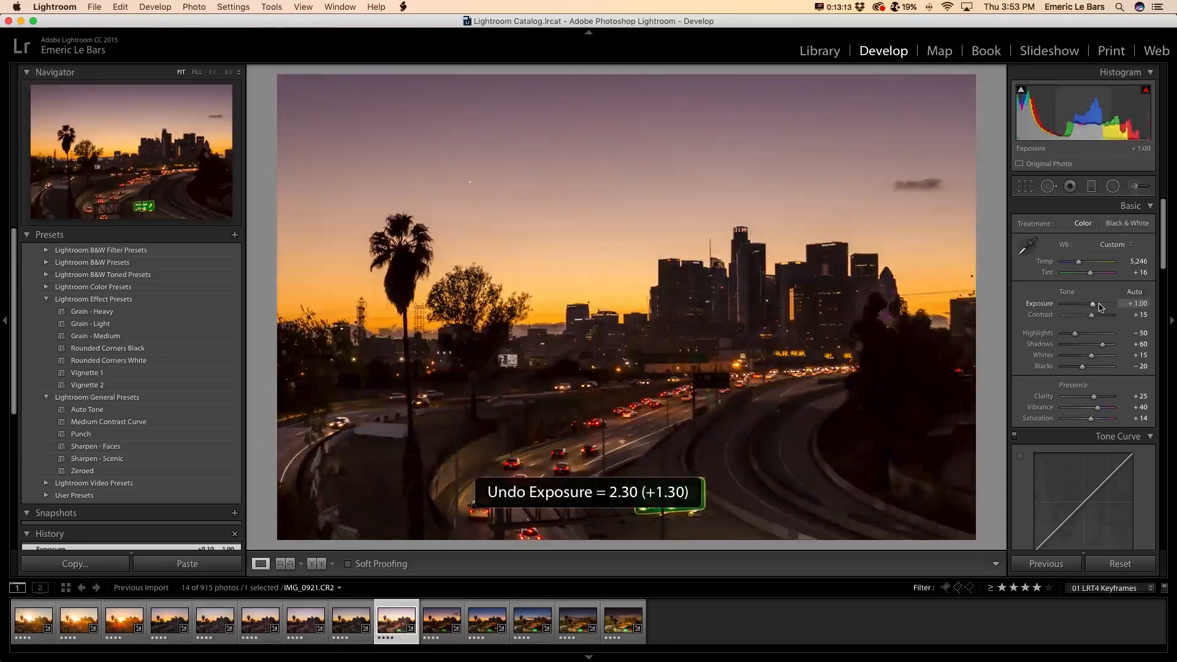
Set the ninth keyframe's Contrast to +10 and Clarity to +20
click(1138, 315)
text(10)
key(Return)
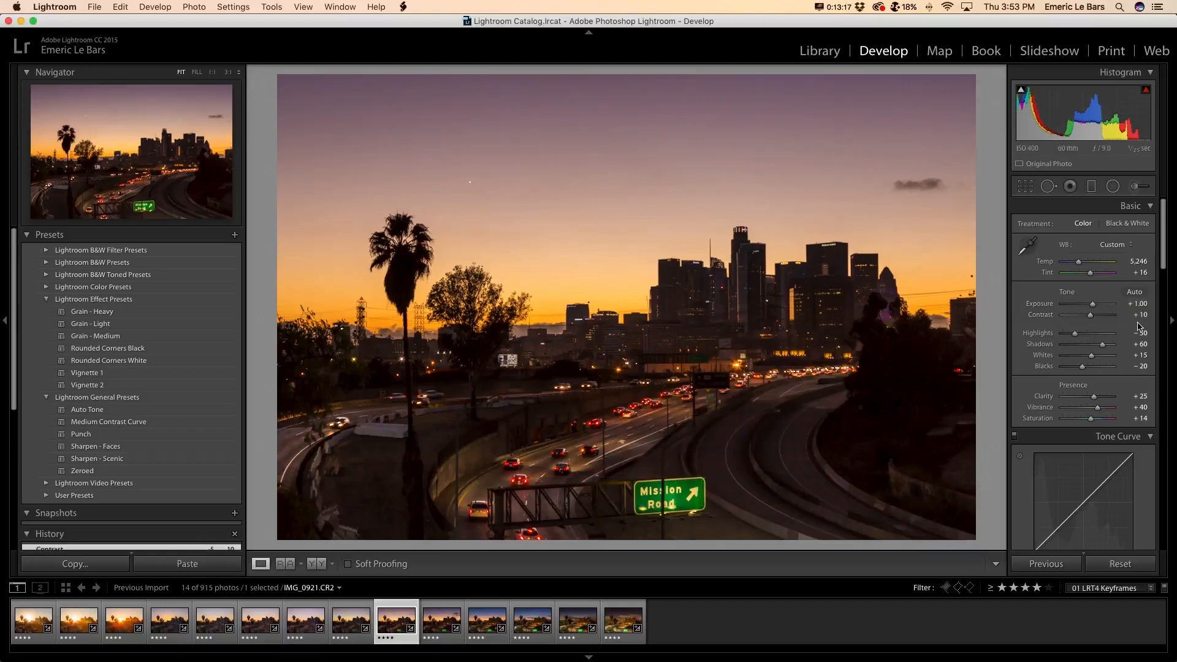
click(1142, 396)
text(20)
key(Return)
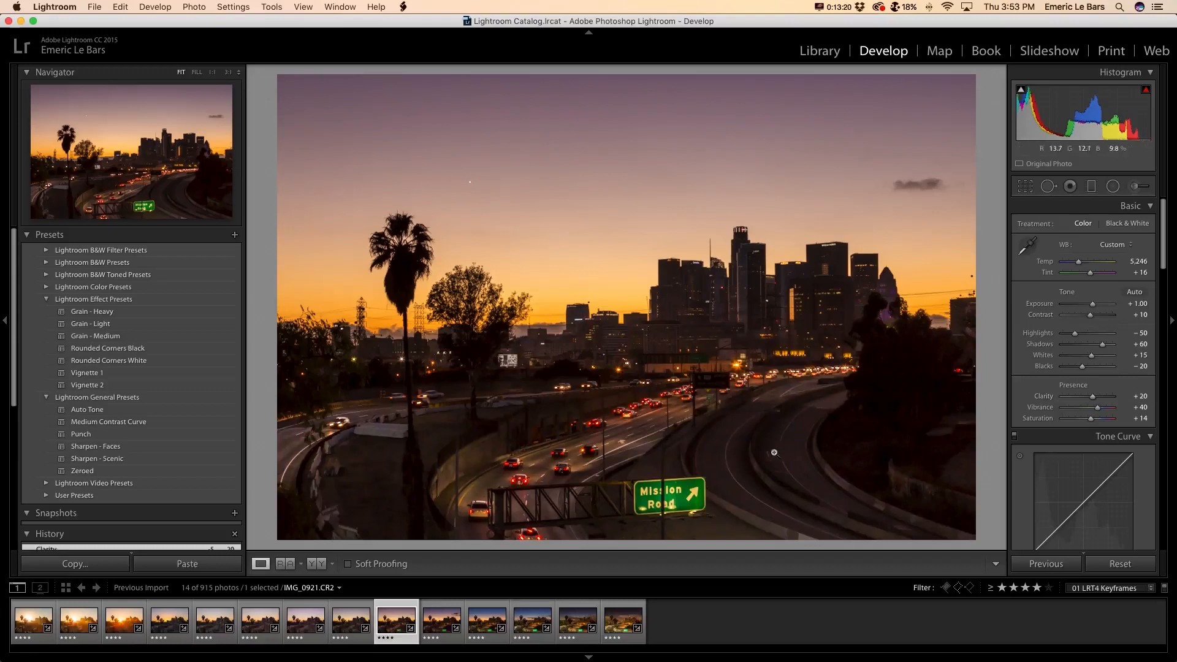
Sync the ninth keyframe's settings onto all following keyframes with LRTimelapse Sync Keyframes
shift+click(620, 623)
click(403, 7)
click(421, 41)
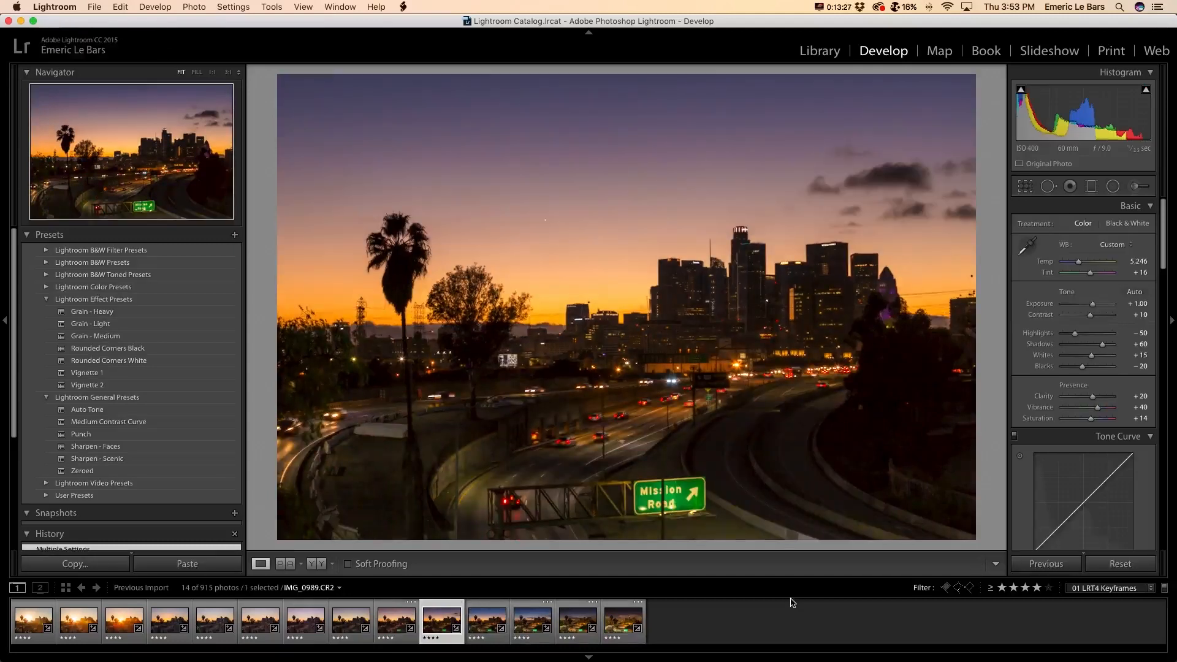
Compare the tenth keyframe with its original, and reduce its skyline graduated filter's Shadows to 11 and Noise to 24
key(backslash)
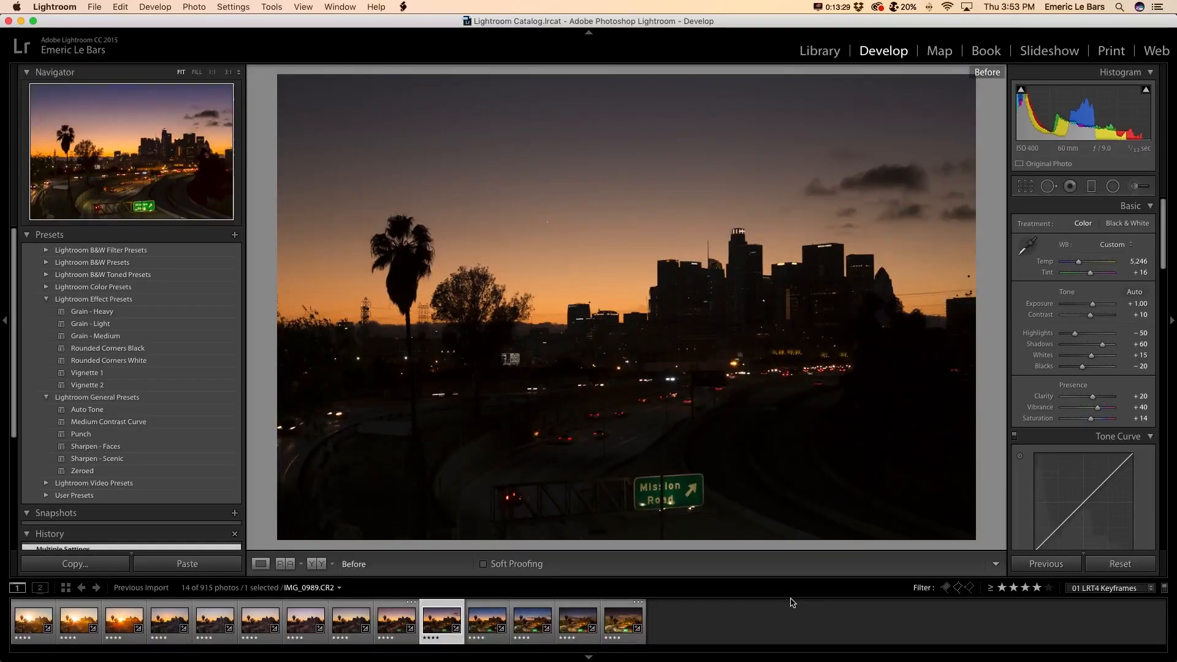
key(backslash)
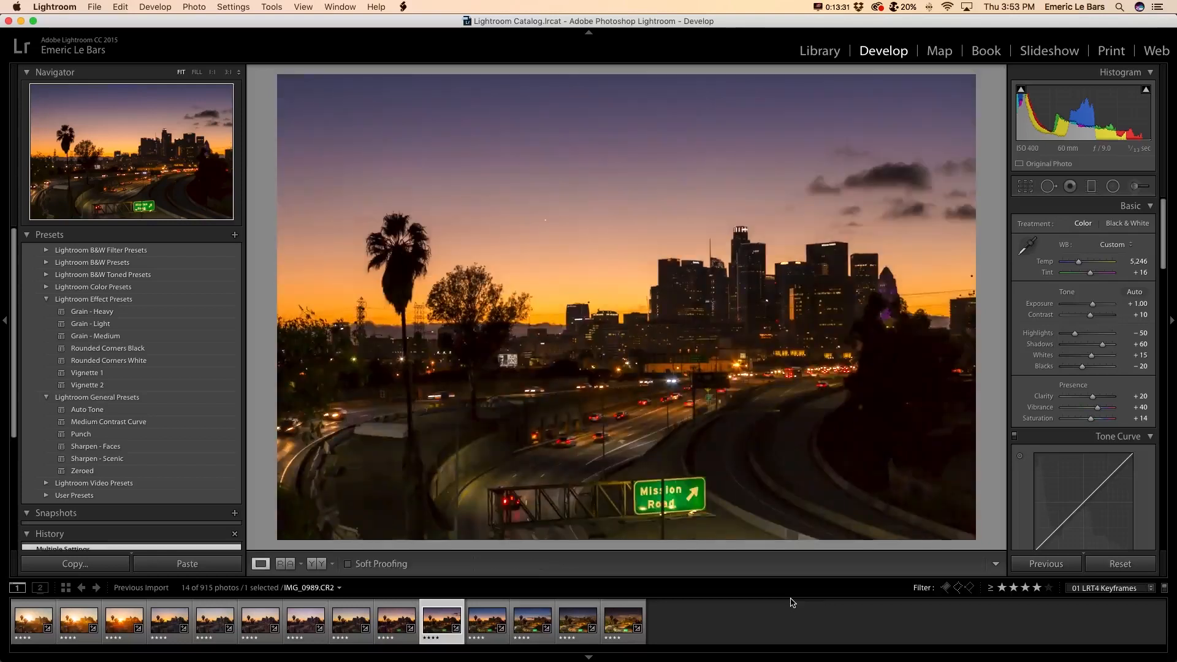
key(m)
click(677, 301)
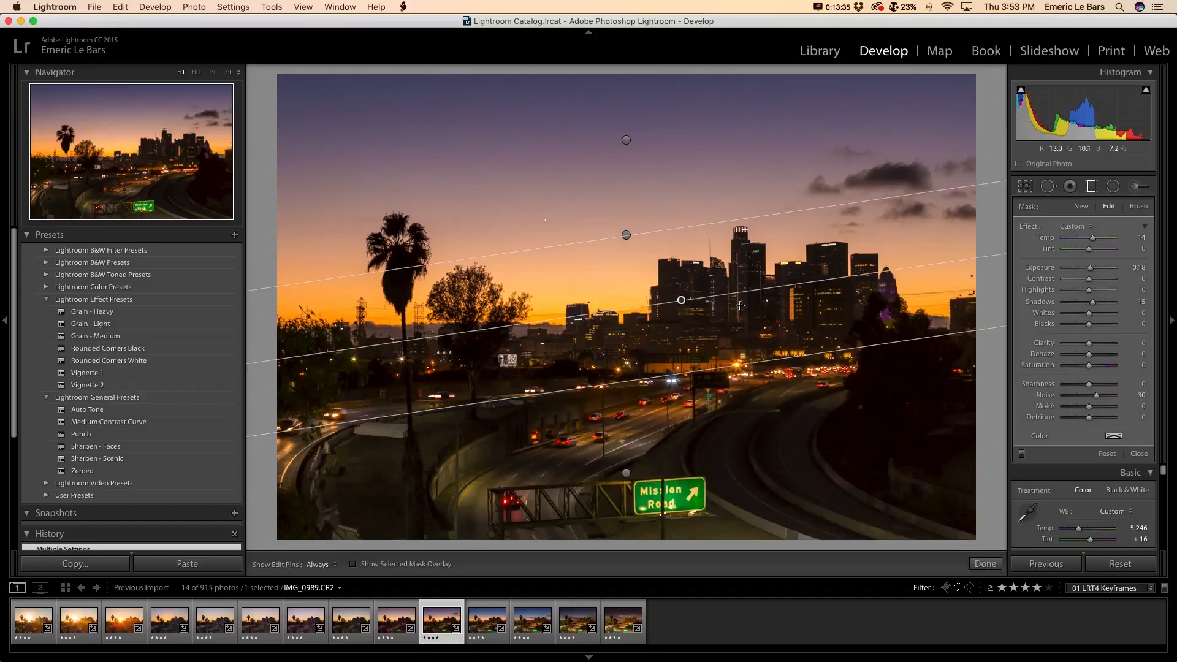
click(1094, 304)
drag(1093, 305, 1091, 305)
drag(1097, 395, 1096, 399)
click(986, 564)
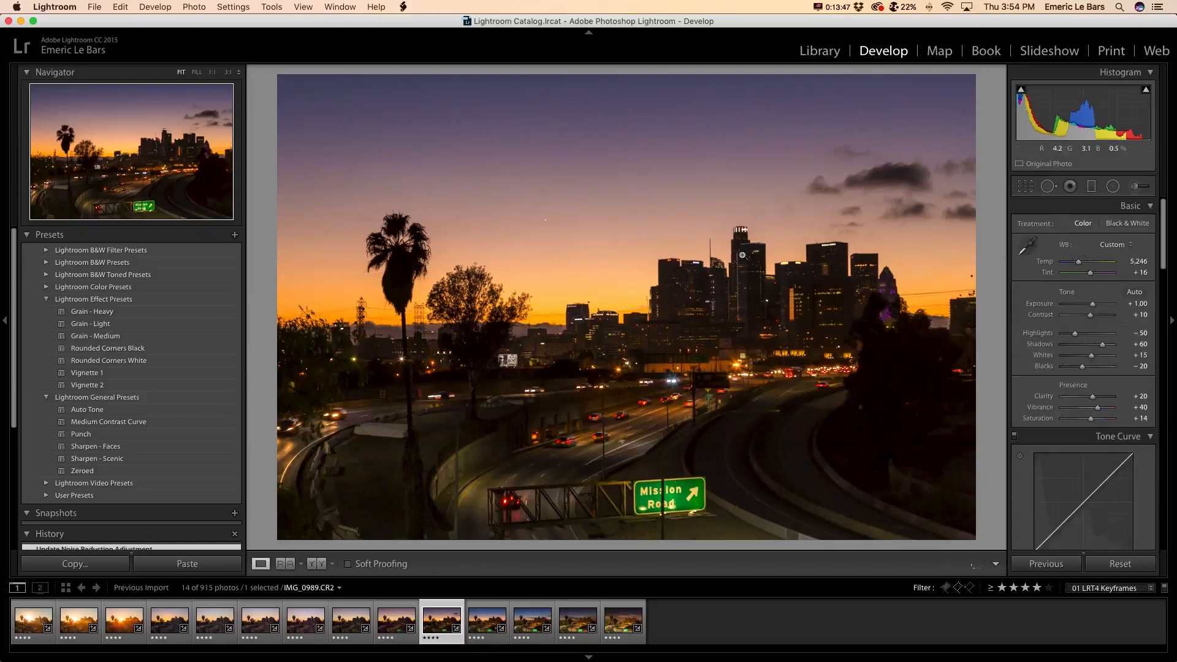
Set the tenth keyframe's Temp to 4,914 and Exposure to +1.25, and sync its settings onto all following keyframes with LRTimelapse Sync Keyframes
drag(1080, 263, 1078, 265)
drag(1096, 306, 1095, 307)
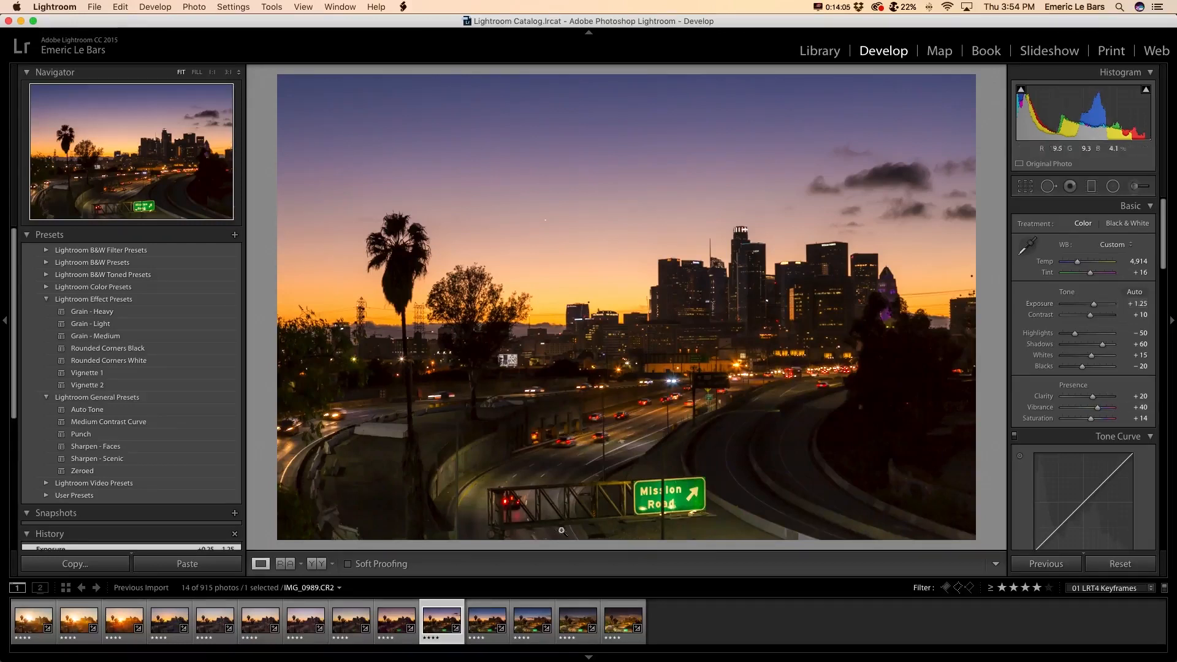
shift+click(623, 621)
click(402, 8)
click(412, 42)
Compare the eleventh keyframe with its original, and set its skyline graduated filter to Temp 12, Shadows 9 and Noise 17
click(480, 606)
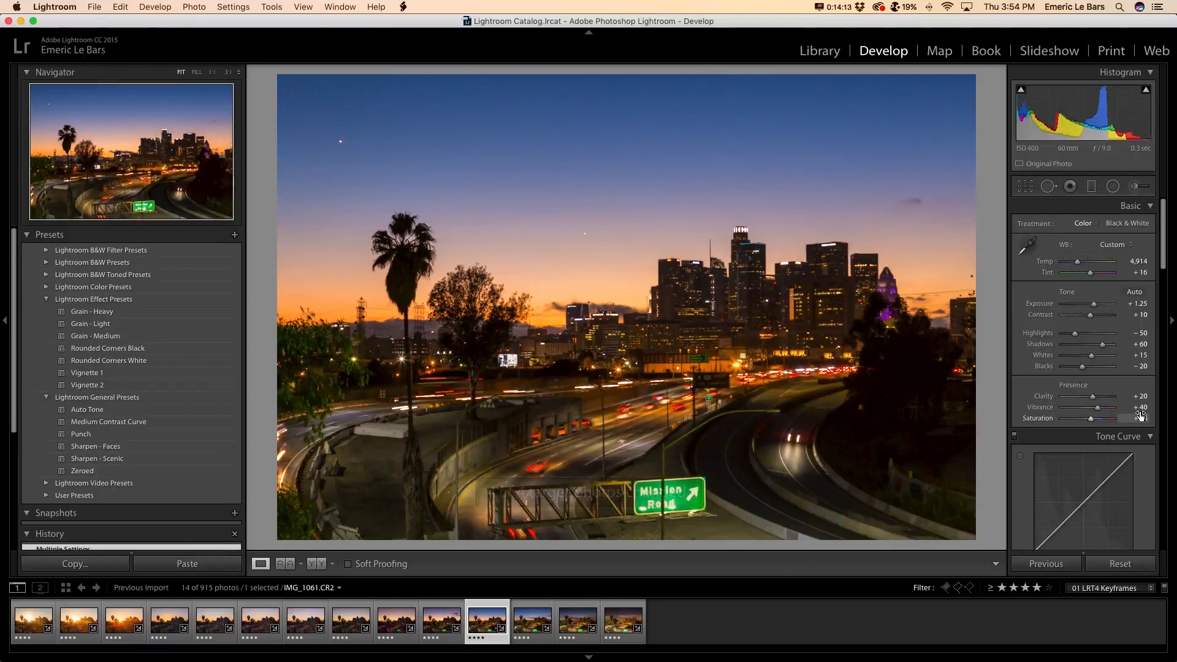
key(backslash)
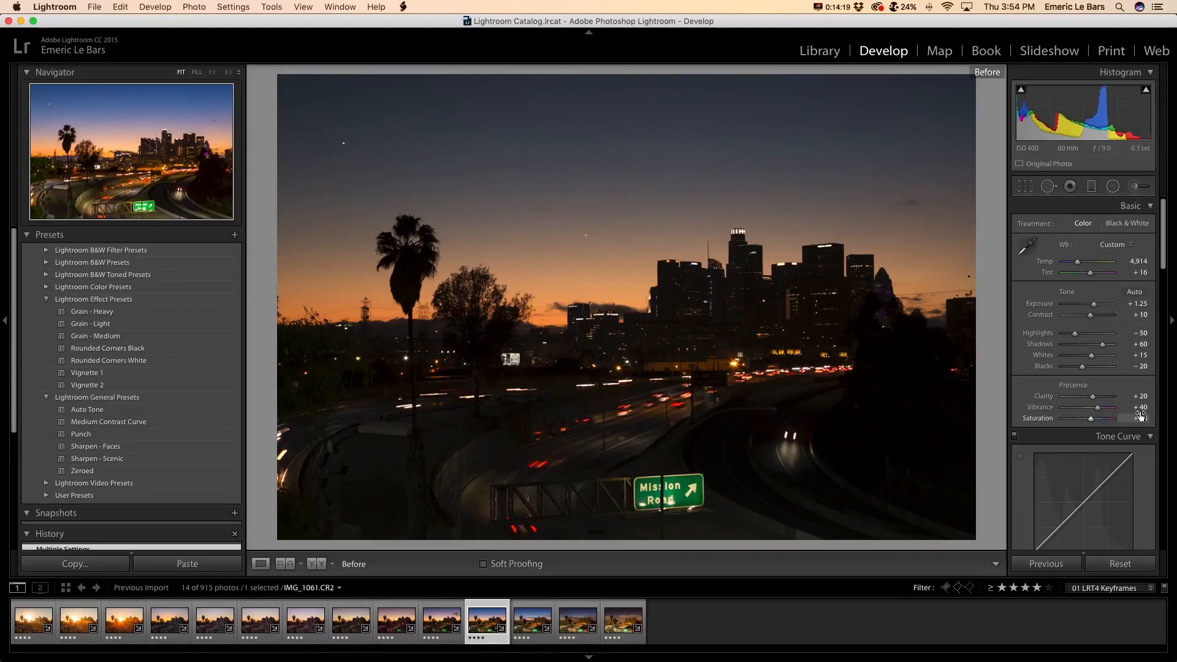
key(backslash)
key(backslash)
key(backslash)
click(1092, 186)
click(681, 300)
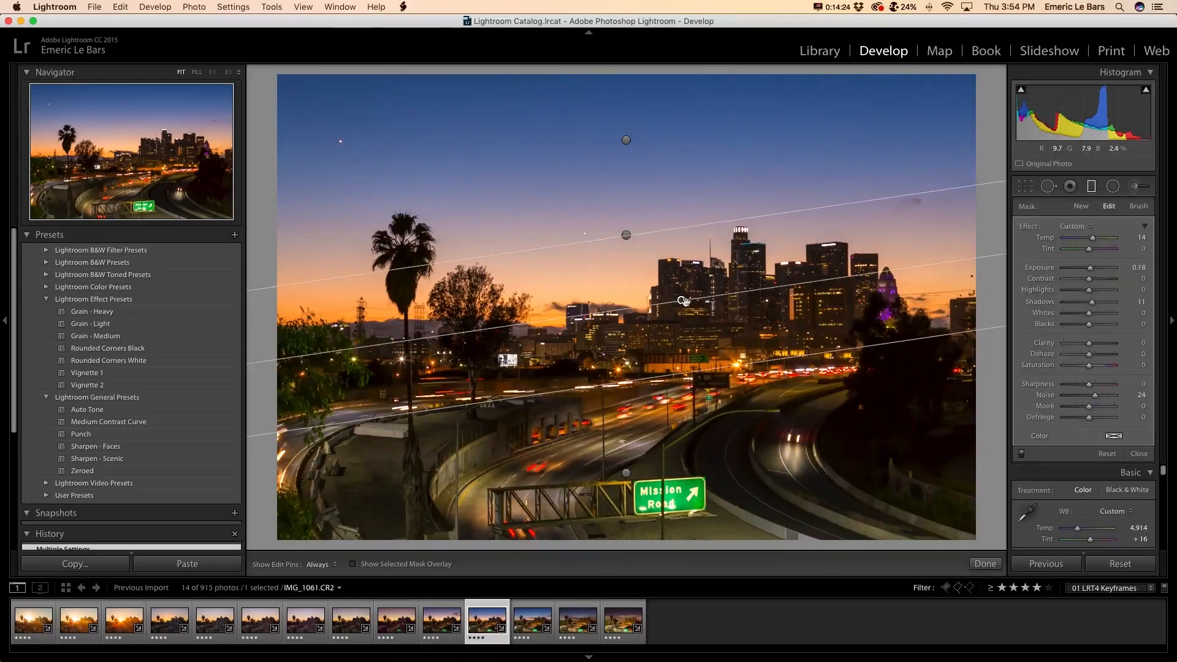
drag(1092, 238, 1091, 238)
drag(1096, 395, 1094, 398)
drag(1091, 303, 1090, 304)
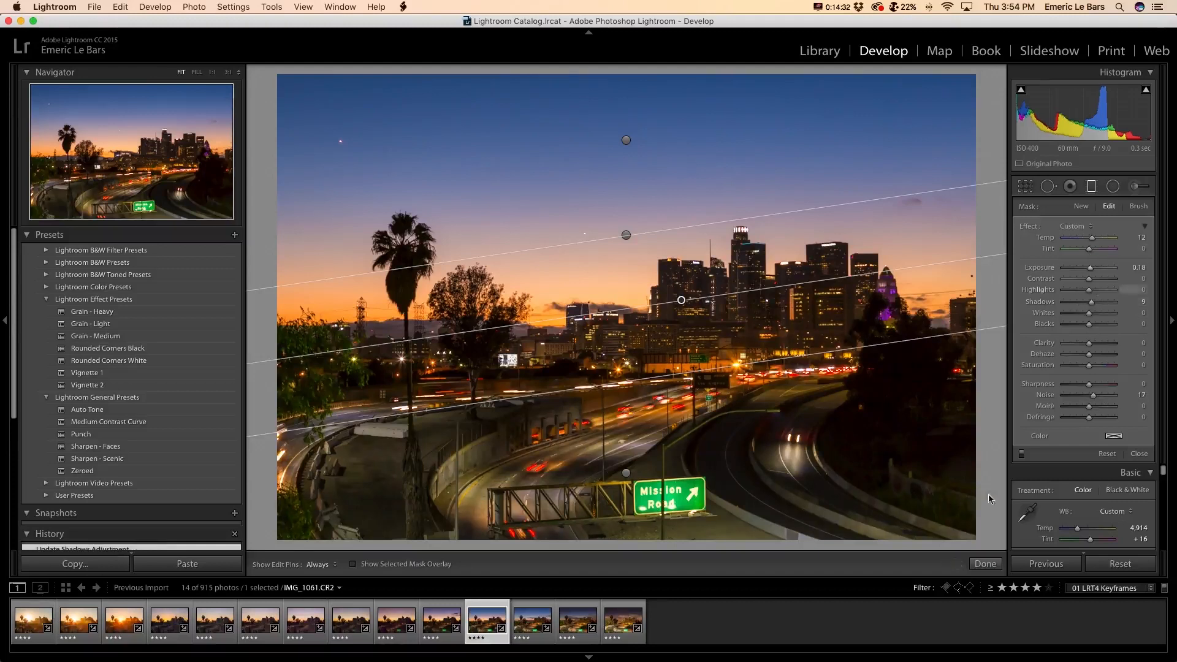
click(986, 563)
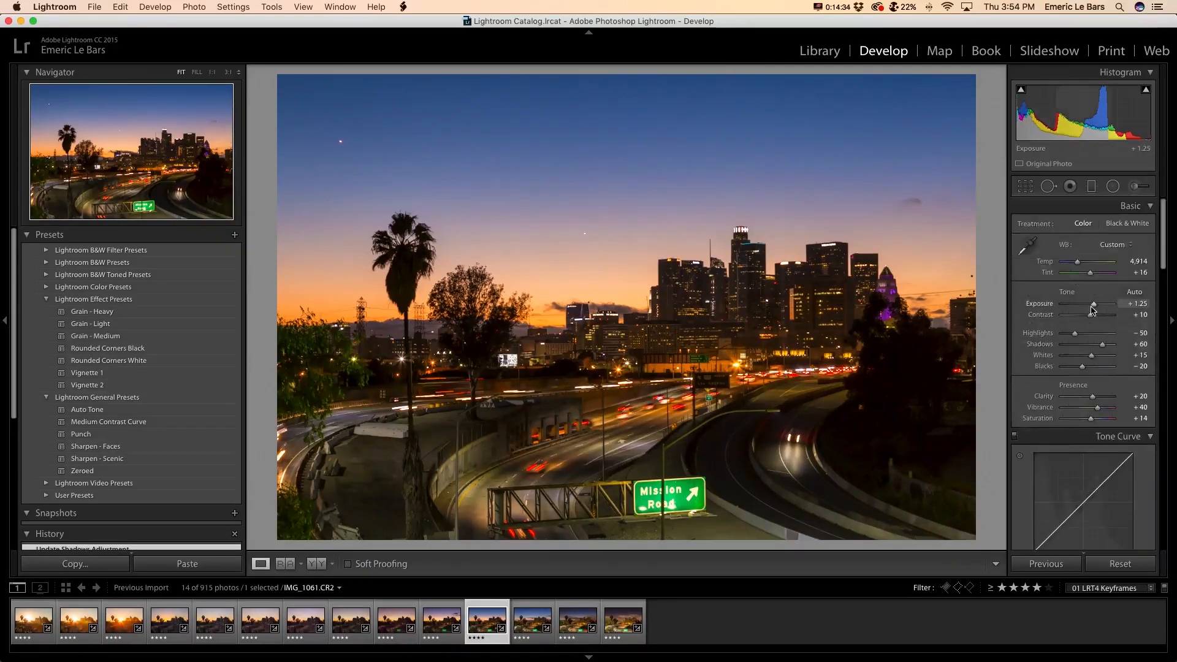
Set the eleventh keyframe's Exposure to +1.05, Shadows to +50, Blacks to -14, Vibrance to +45 and Saturation to +16
drag(1094, 305, 1091, 307)
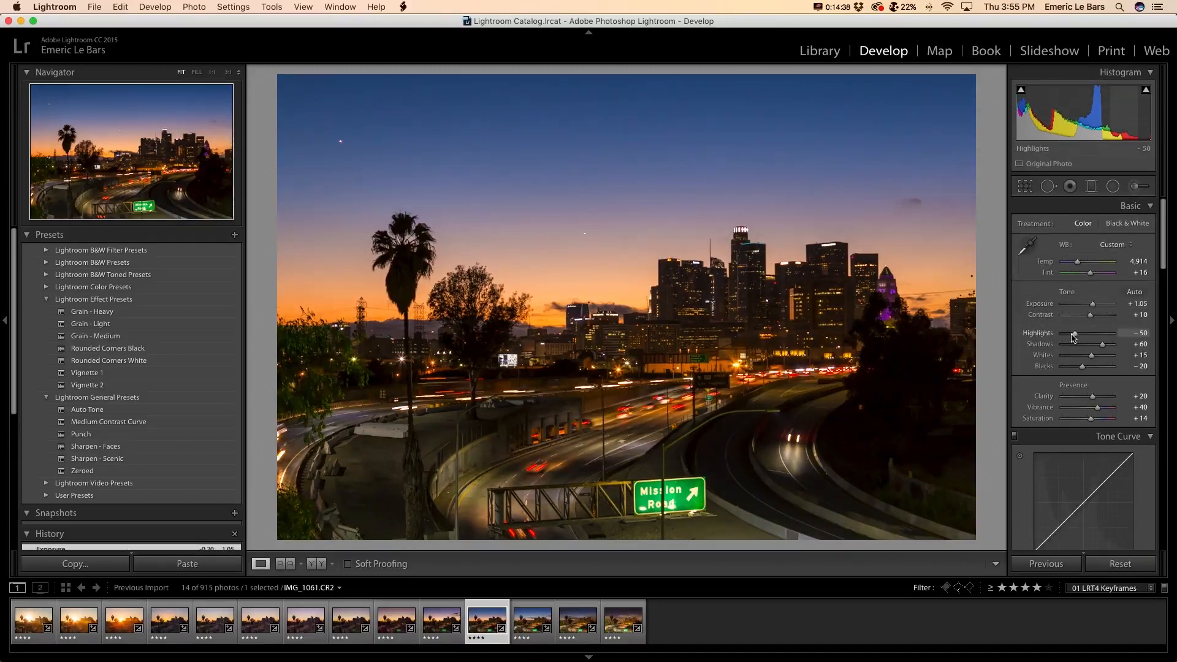
drag(1103, 347, 1085, 370)
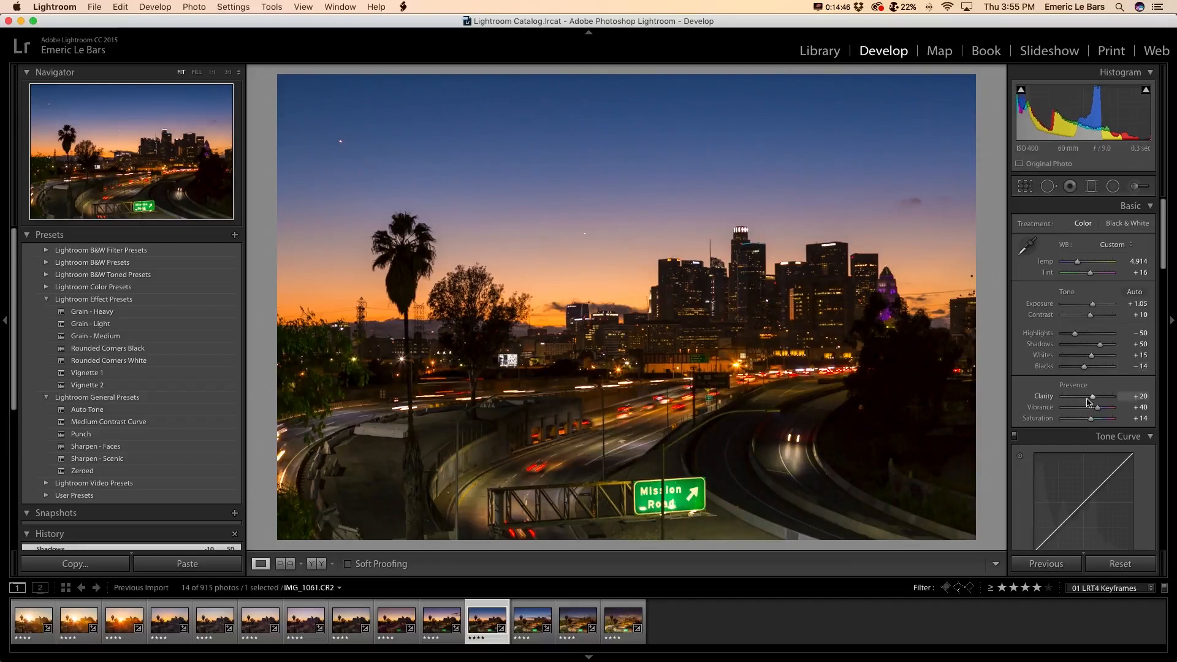
click(1141, 407)
click(1142, 418)
text(16)
key(Return)
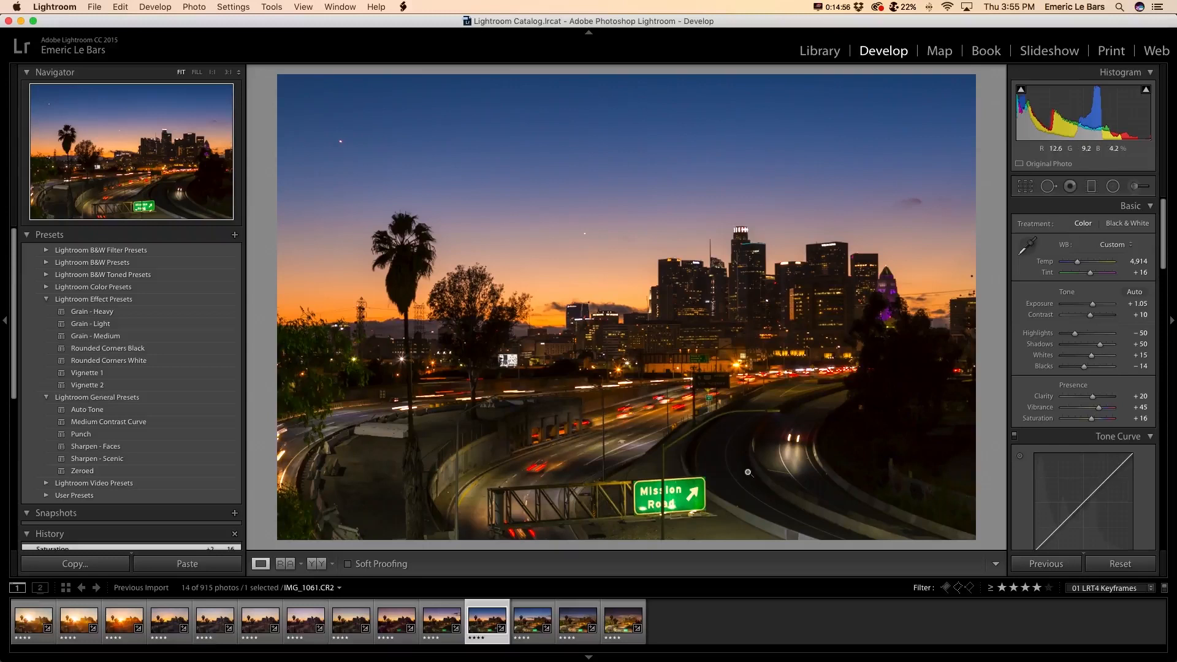
Sync the eleventh keyframe's settings onto the last three keyframes with LRTimelapse Sync Keyframes
shift+click(620, 620)
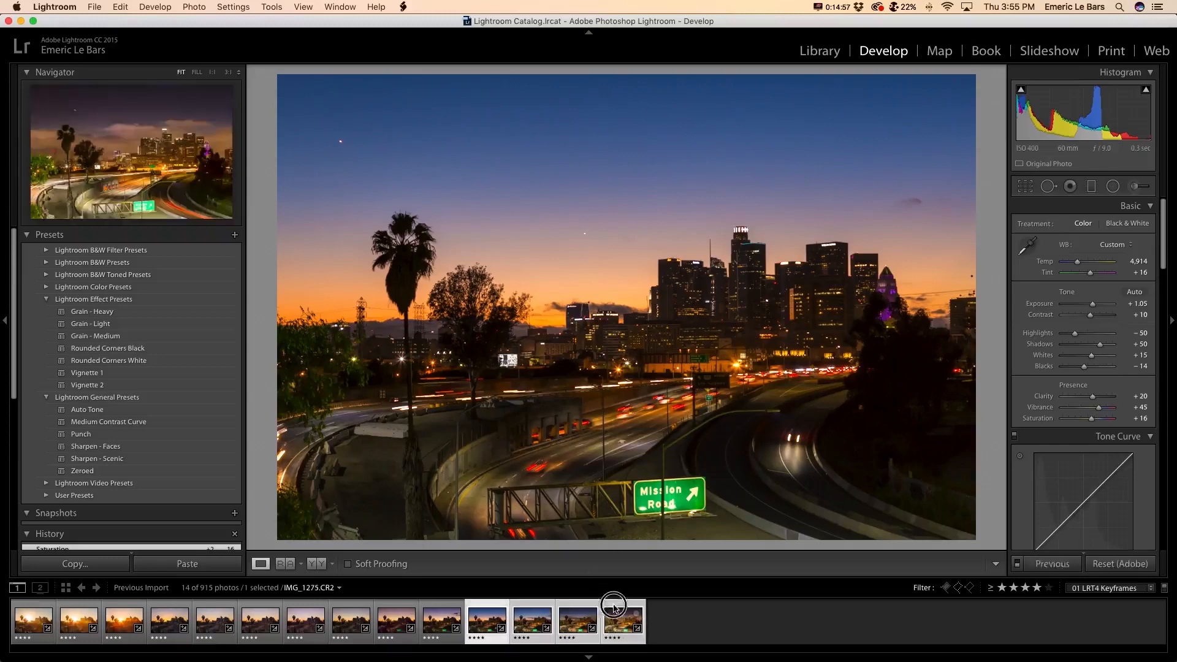
click(404, 6)
click(466, 40)
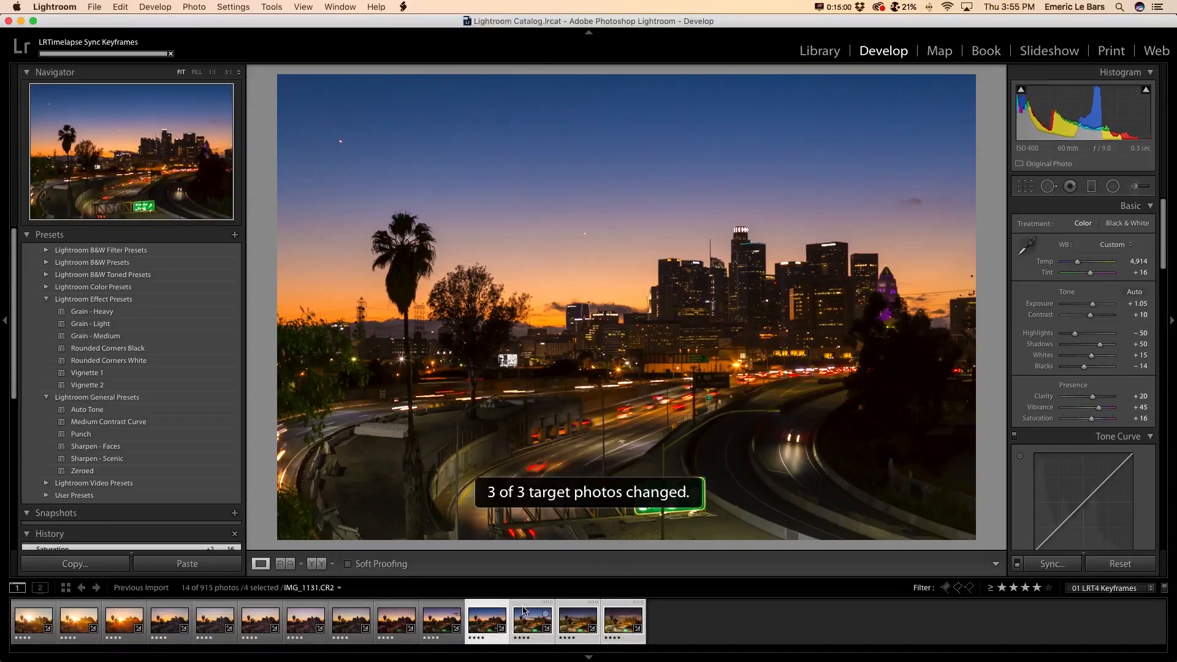
Compare the twelfth keyframe's edited look with its unedited original several times
click(524, 610)
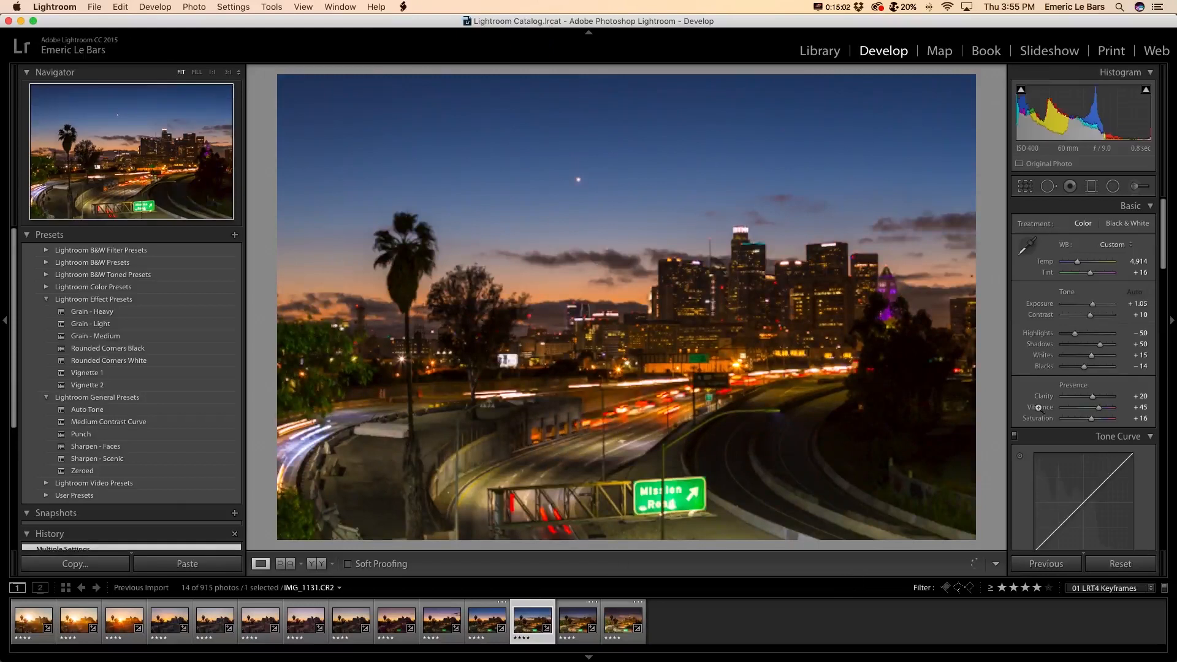
key(backslash)
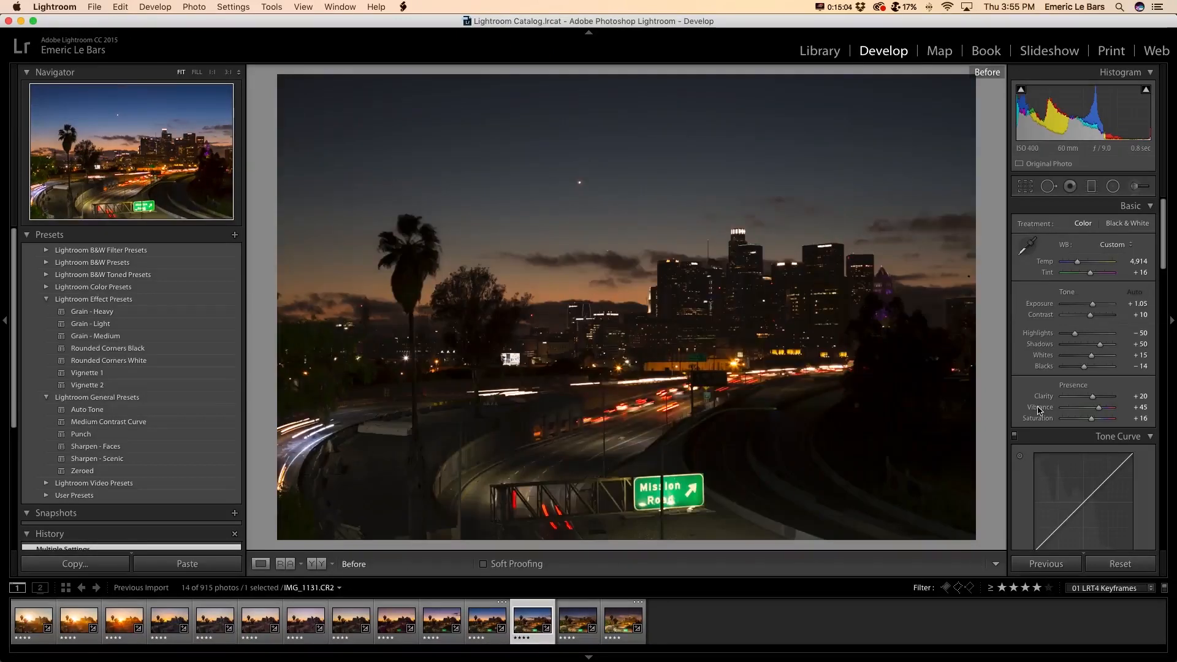
key(backslash)
key(backslash)
key(backslash)
key(backslash)
key(backslash)
key(backslash)
key(backslash)
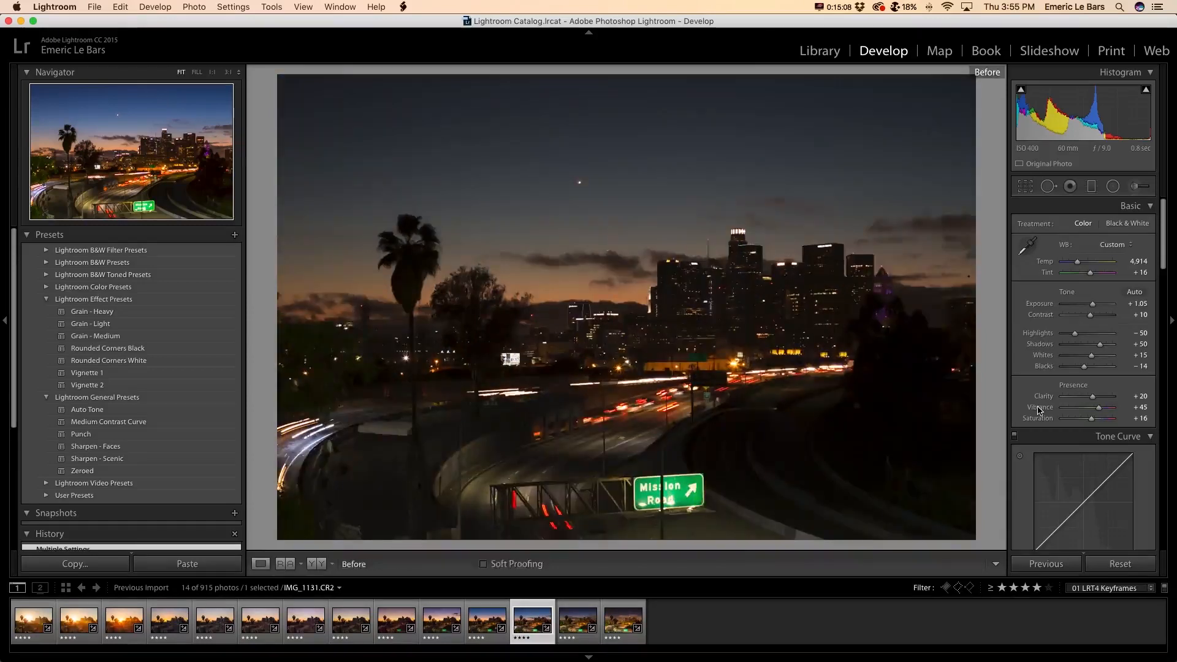
key(backslash)
key(backslash)
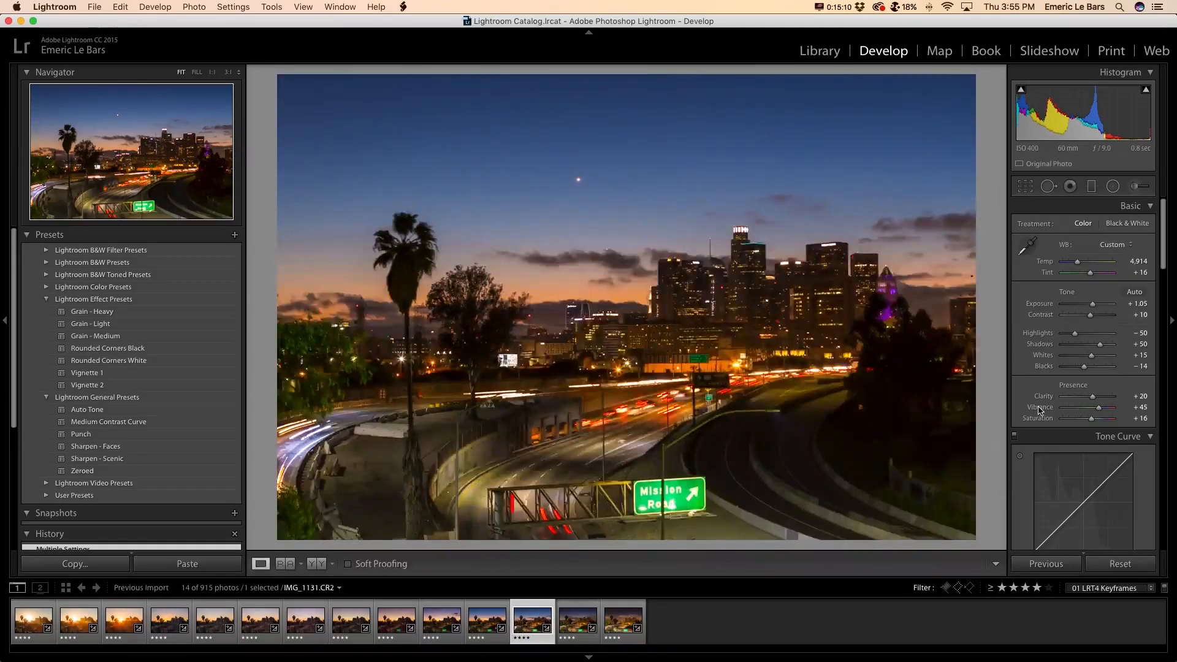
Set the twelfth keyframe's skyline graduated filter to Noise 10, Exposure 0.12 and Temp -6
click(1090, 187)
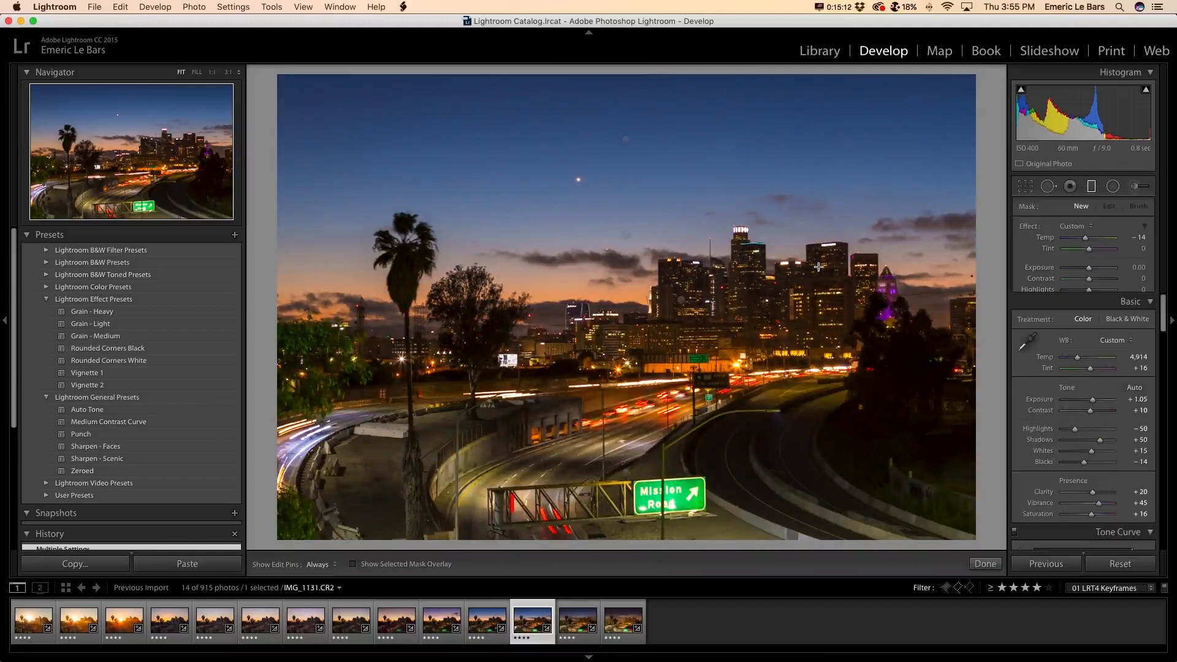
click(681, 300)
click(1090, 397)
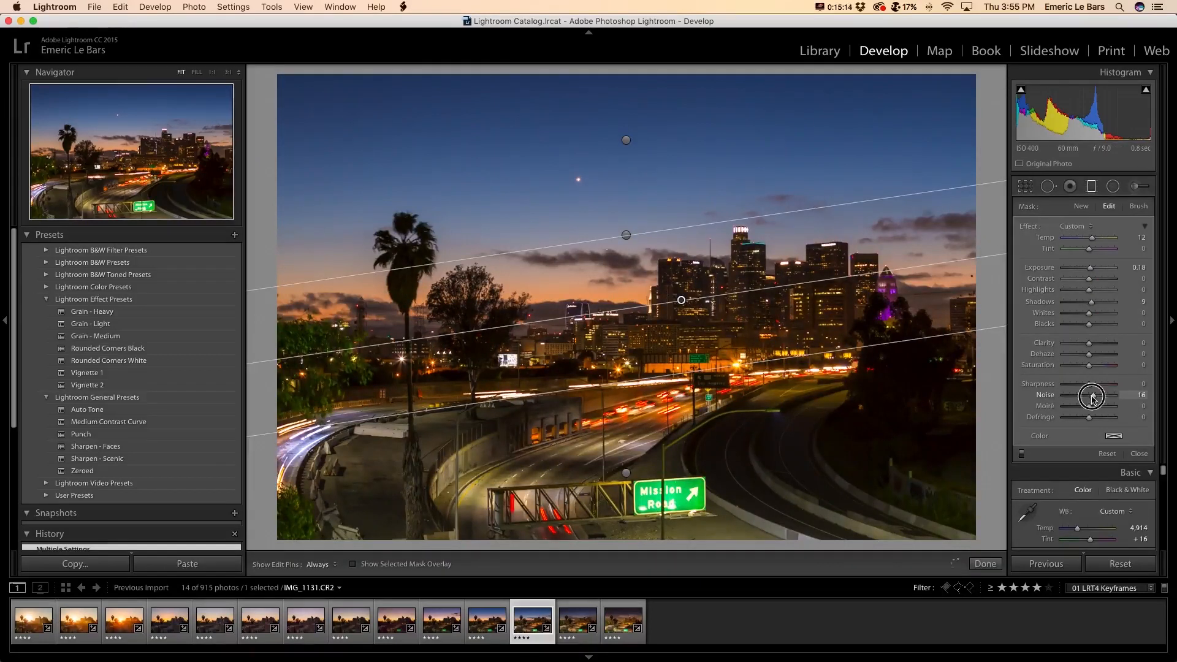
drag(1091, 398, 1092, 397)
drag(1090, 270, 1087, 241)
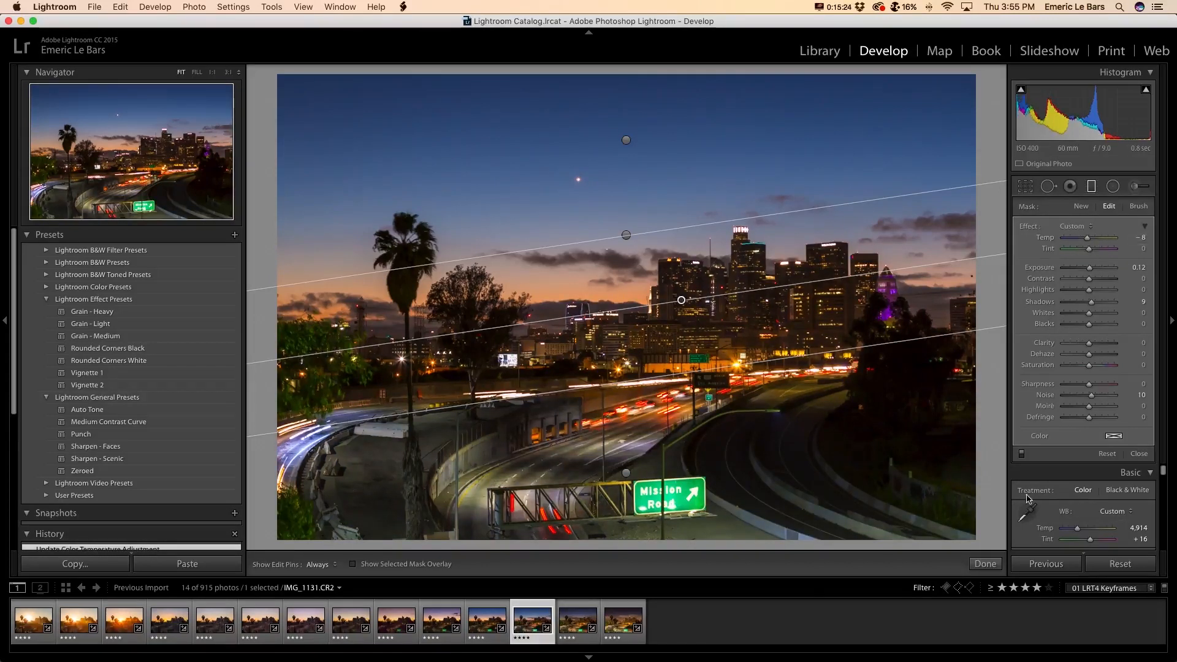
click(984, 564)
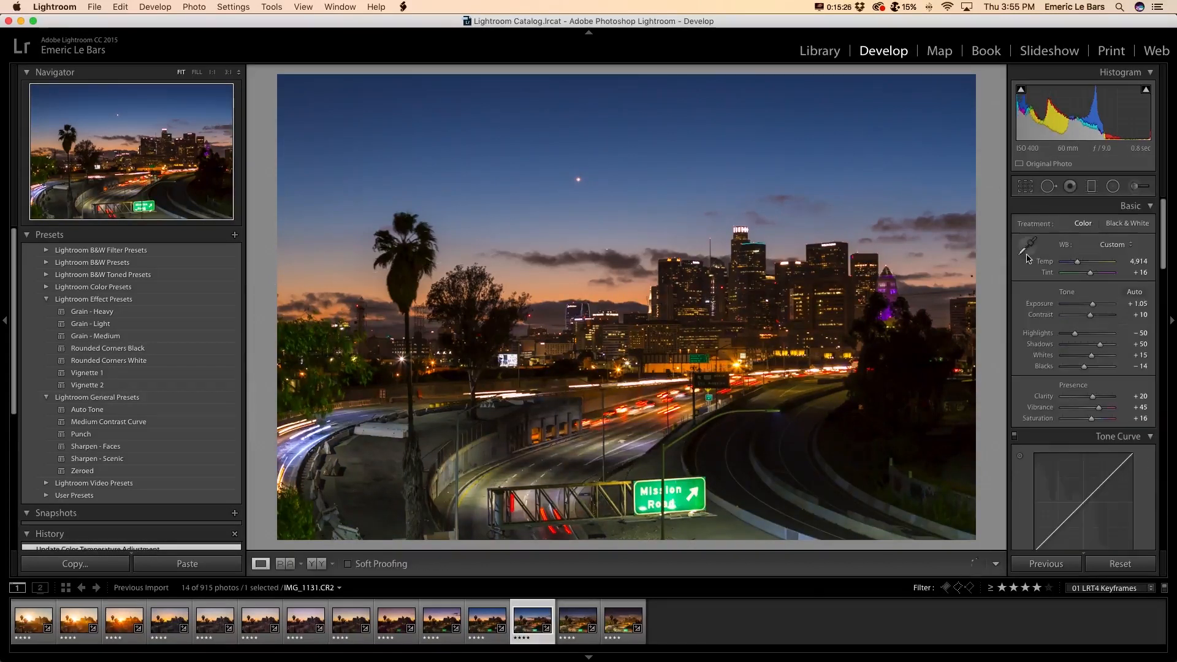
Check the twelfth keyframe's sharpening and noise reduction settings, and set its white balance Temp to 4,518
scroll(1051, 368, down, 15)
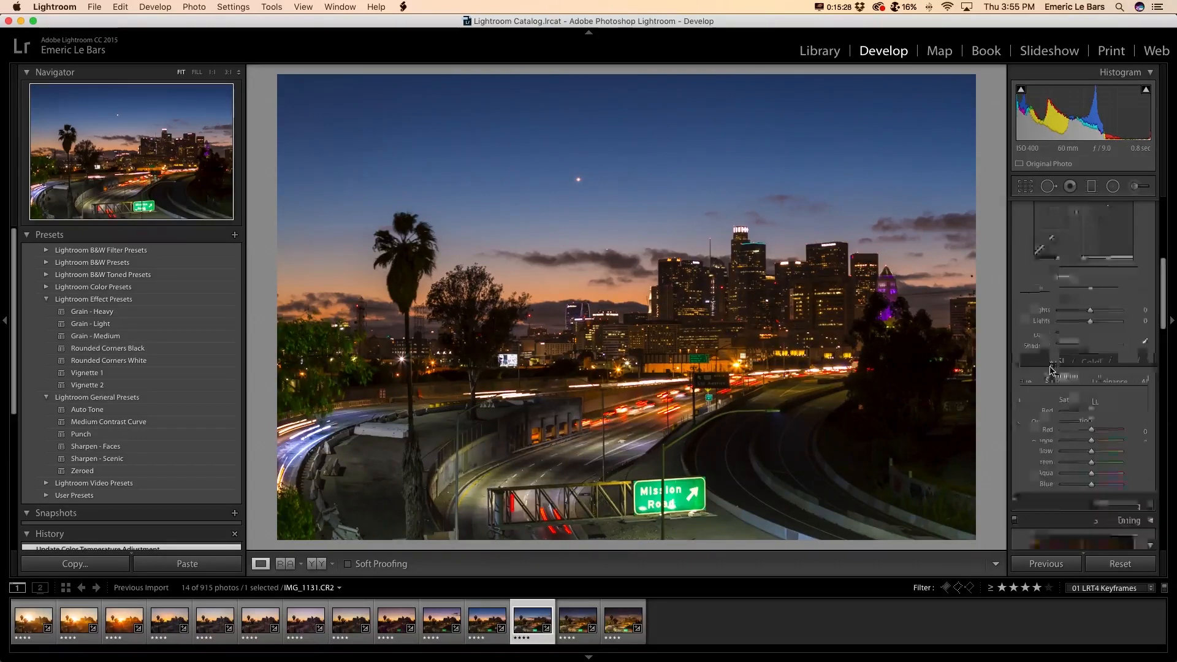
scroll(1051, 367, down, 1)
drag(1064, 328, 1151, 351)
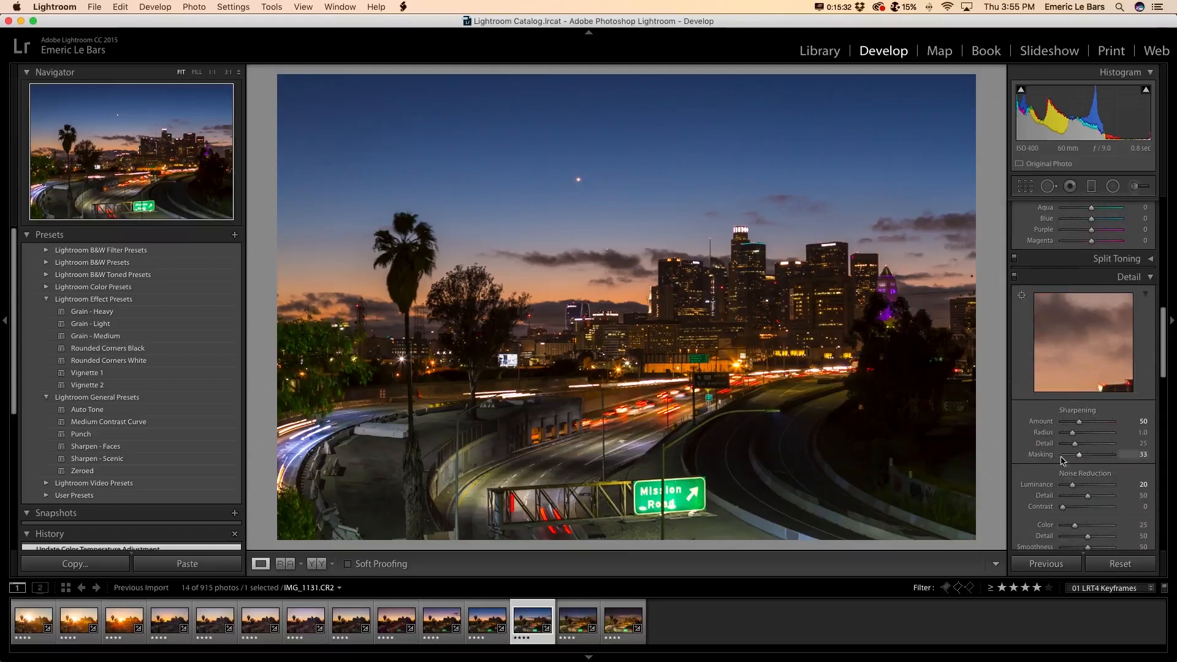
scroll(1063, 457, down, 2)
scroll(1064, 457, up, 15)
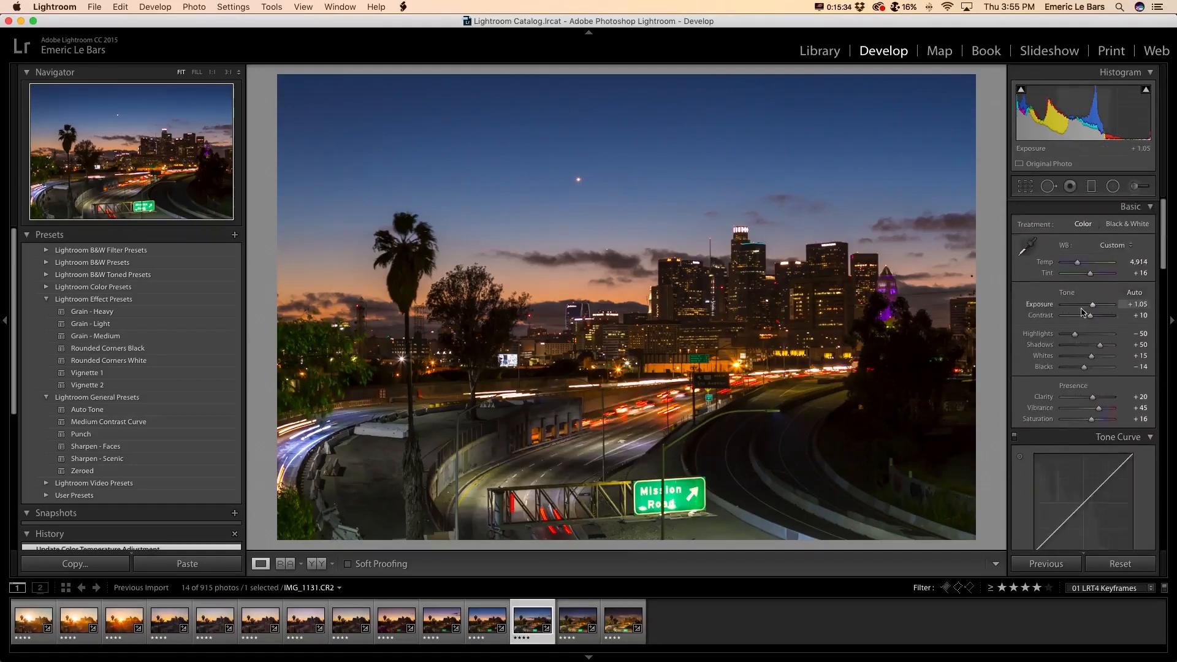
drag(1075, 264, 1075, 263)
Sync the twelfth keyframe's settings onto the last two keyframes with LRTimelapse Sync Keyframes
shift+click(620, 625)
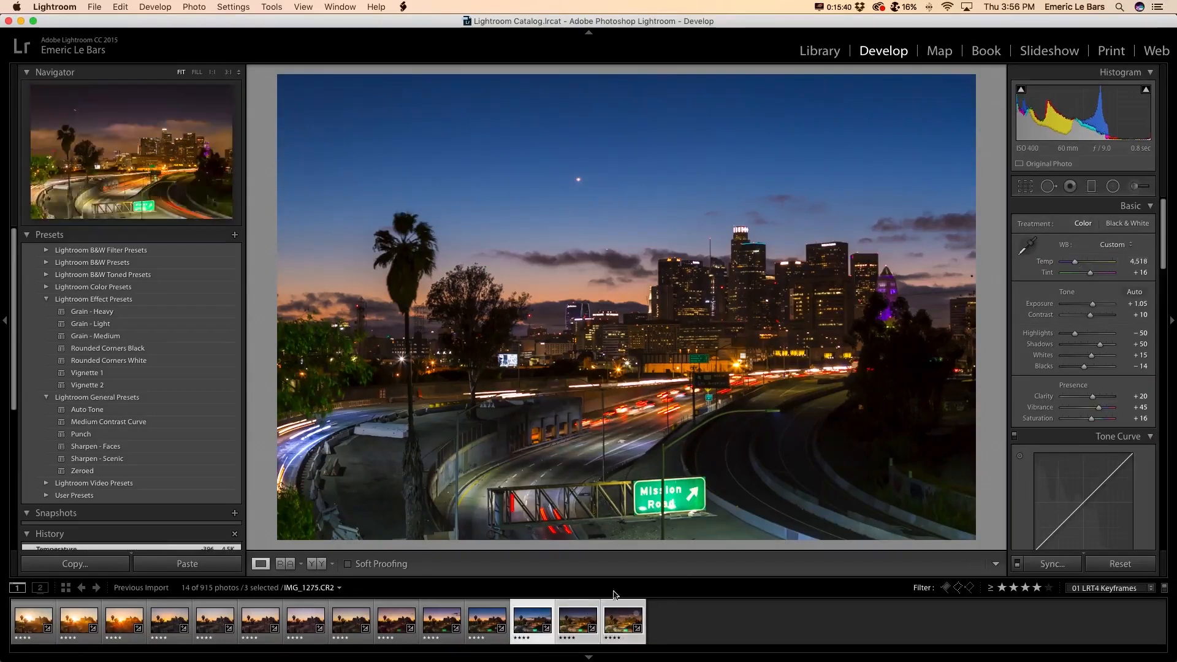
click(403, 6)
click(417, 41)
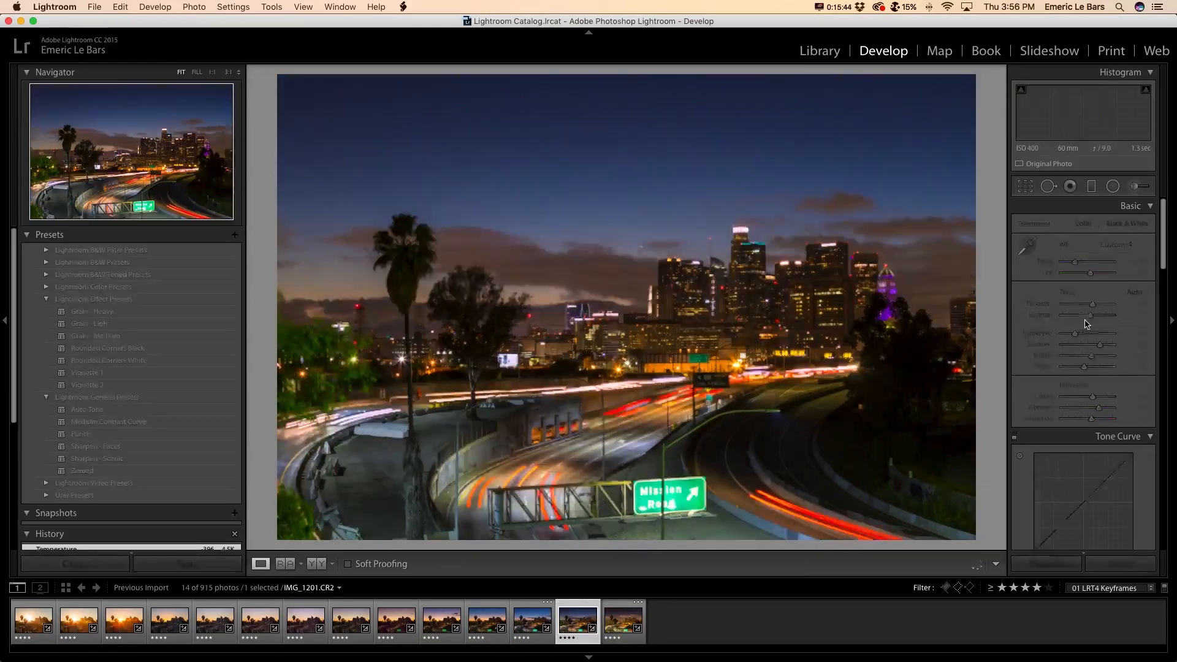
Set the thirteenth keyframe's white balance to Temp 4,131 and Tint +11
click(1075, 262)
drag(1074, 264, 1072, 265)
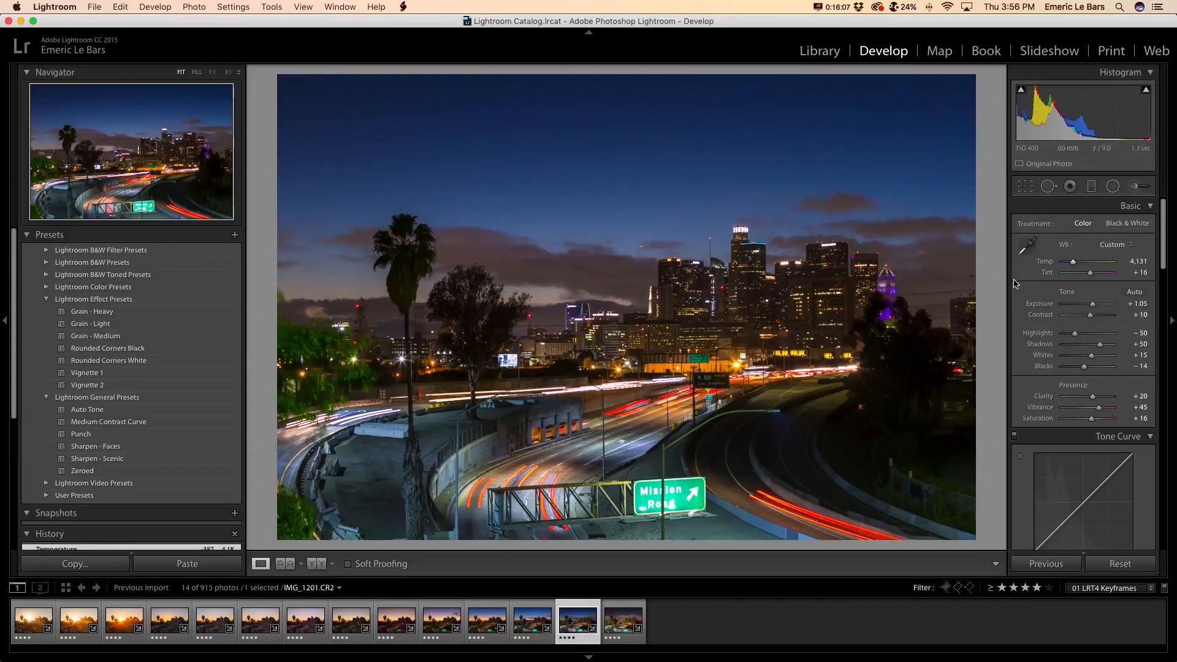
drag(1090, 272, 1091, 276)
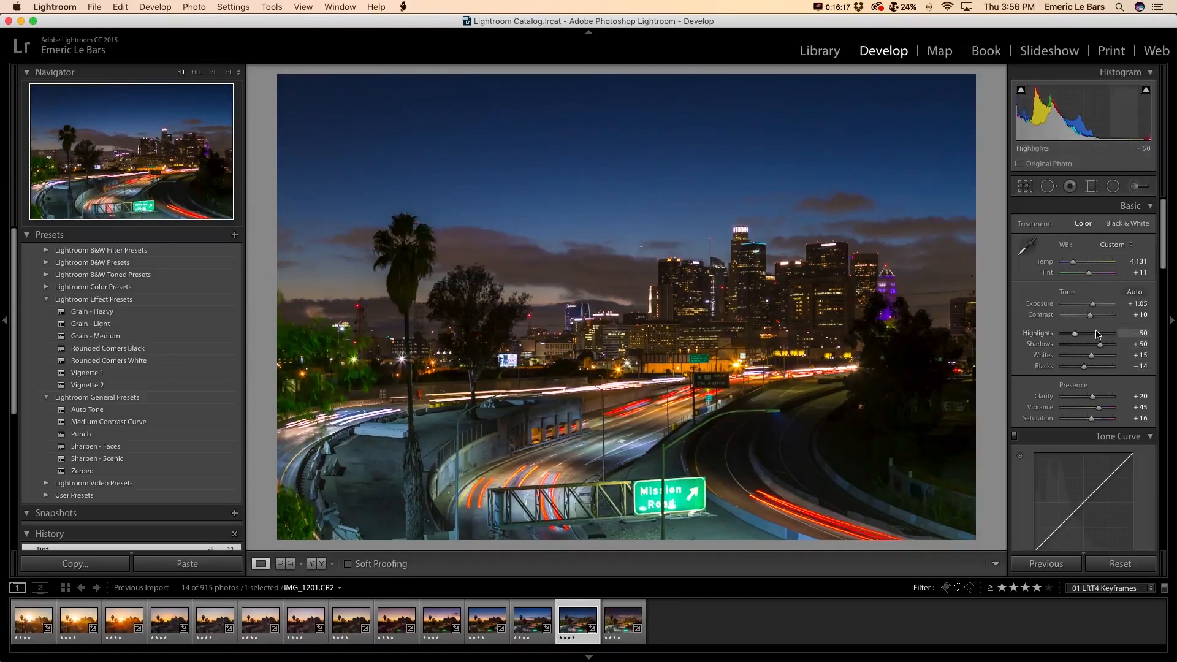
Sync the thirteenth keyframe's settings onto the last keyframe with LRTimelapse Sync Keyframes
click(619, 615)
click(403, 7)
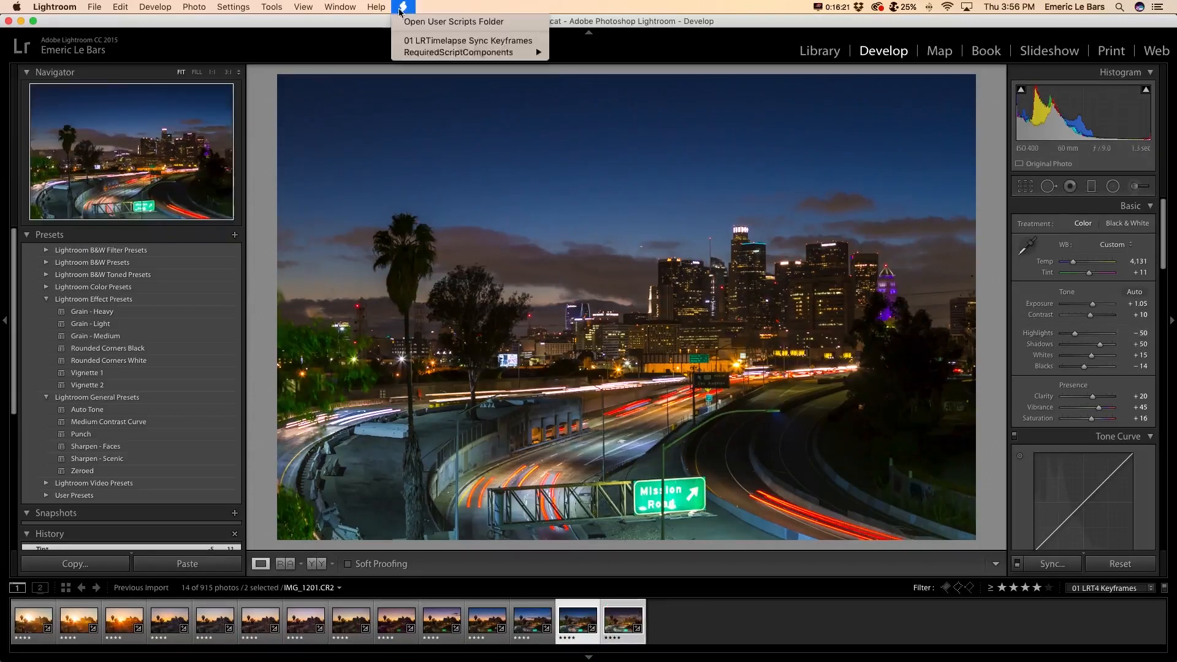
click(423, 37)
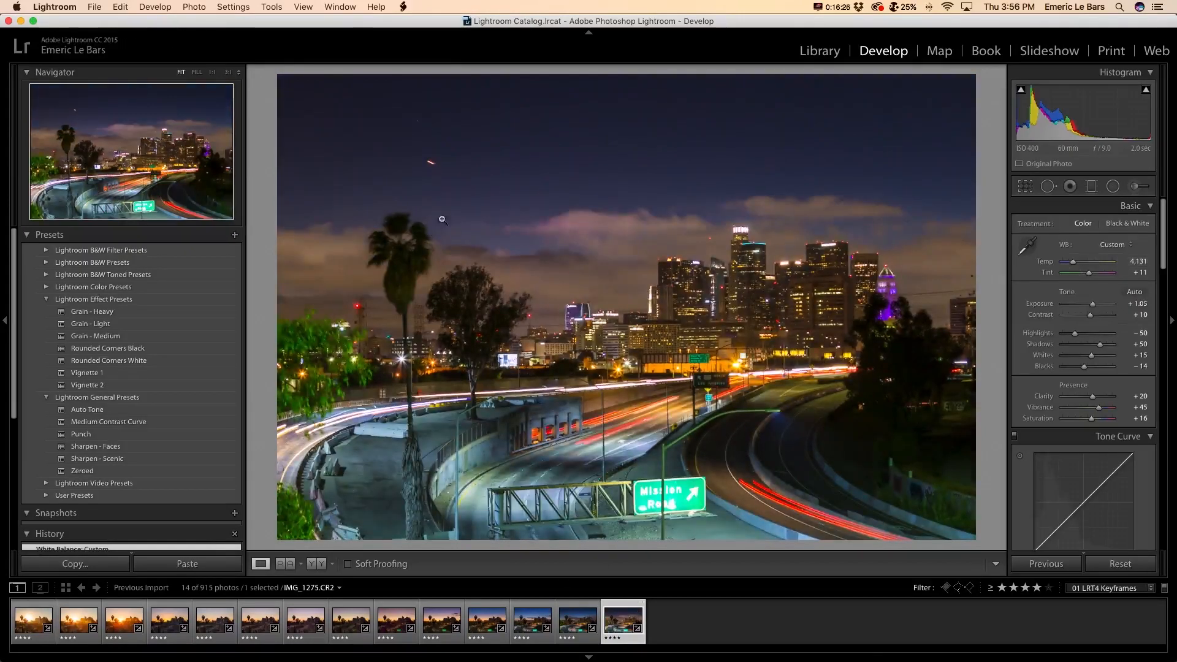
Set the last keyframe's white balance to Temp 3,899 and Tint +5, and compare the result with the unedited original
click(1072, 263)
drag(1072, 265, 1071, 264)
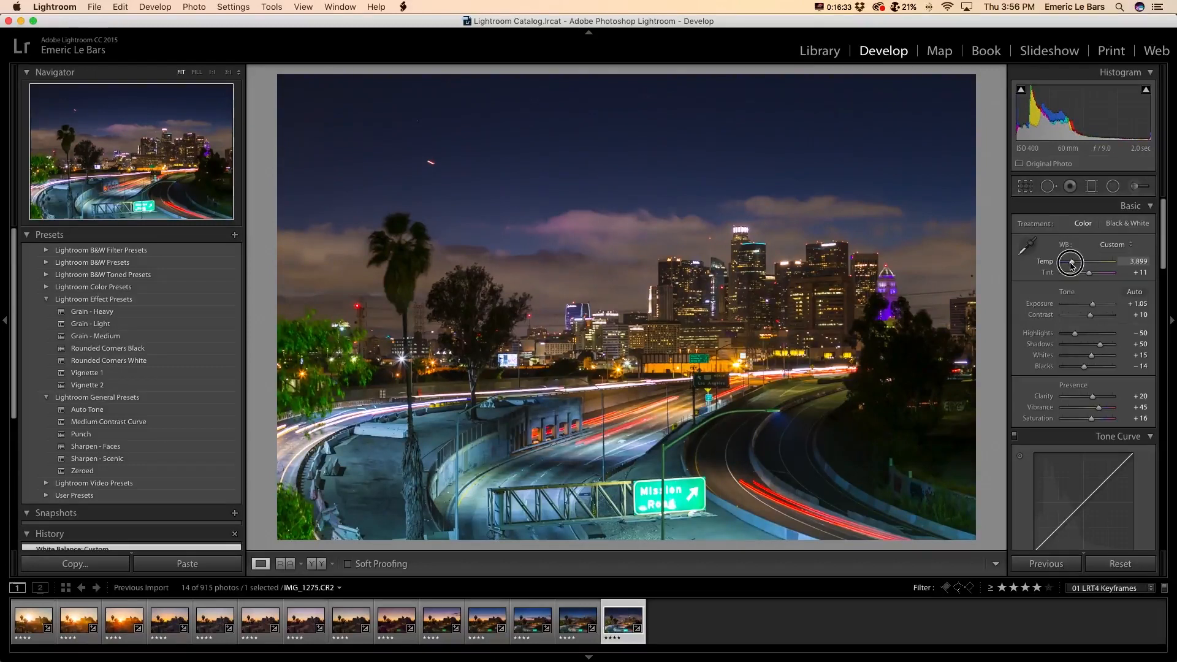
drag(1071, 265, 1088, 277)
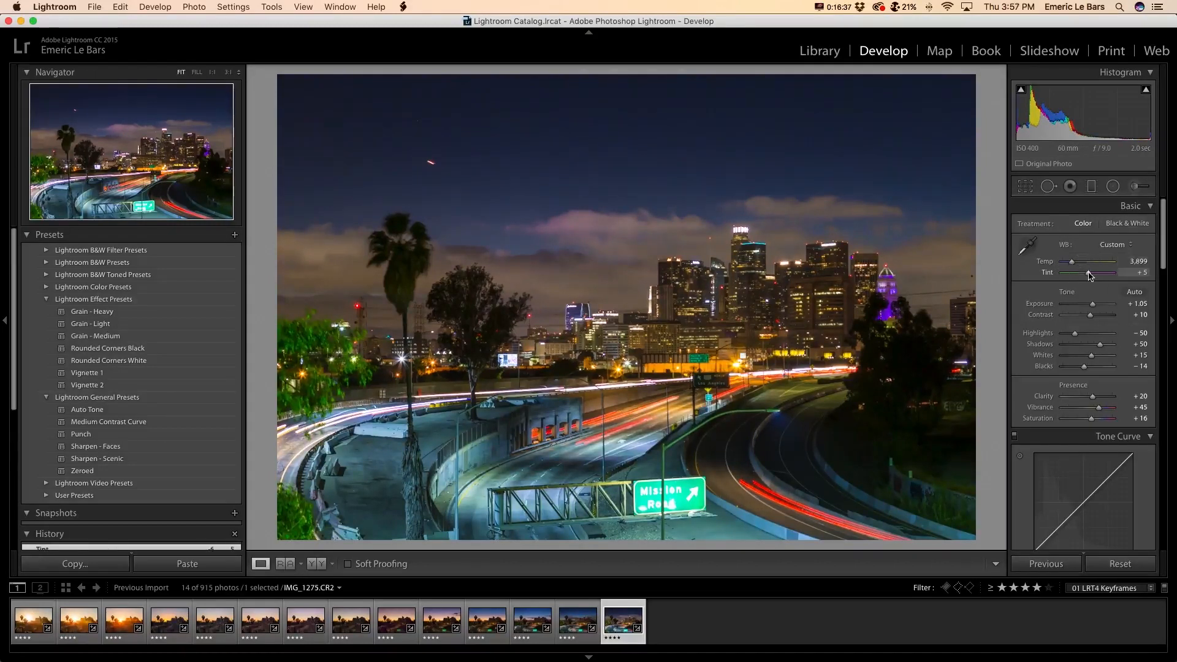
key(backslash)
key(backslash)
key(backslash)
key(backslash)
key(backslash)
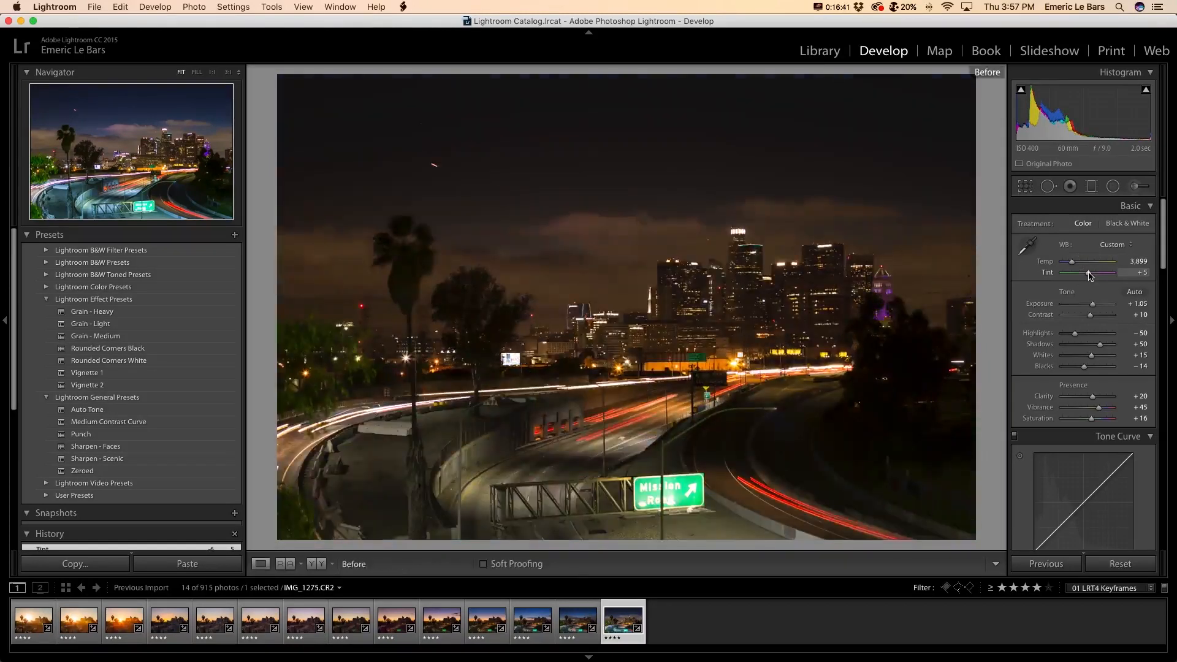
Return the last keyframe to its edited view, open the first keyframe enlarged in the Library, and select all the filtered keyframes
key(backslash)
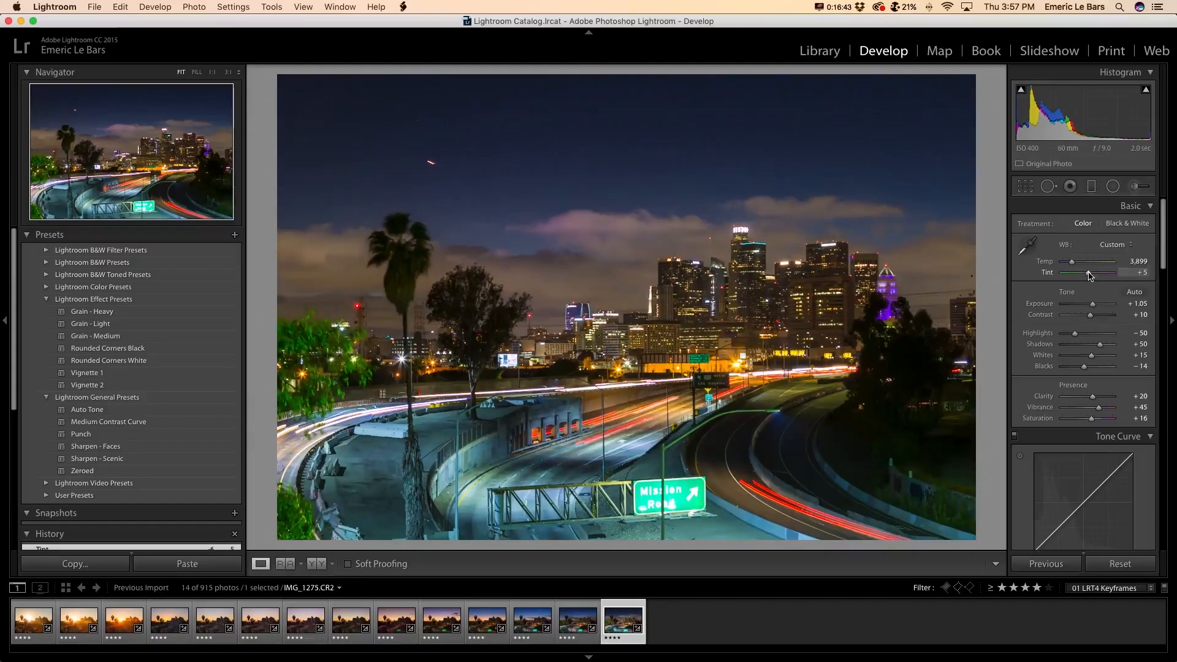
click(66, 590)
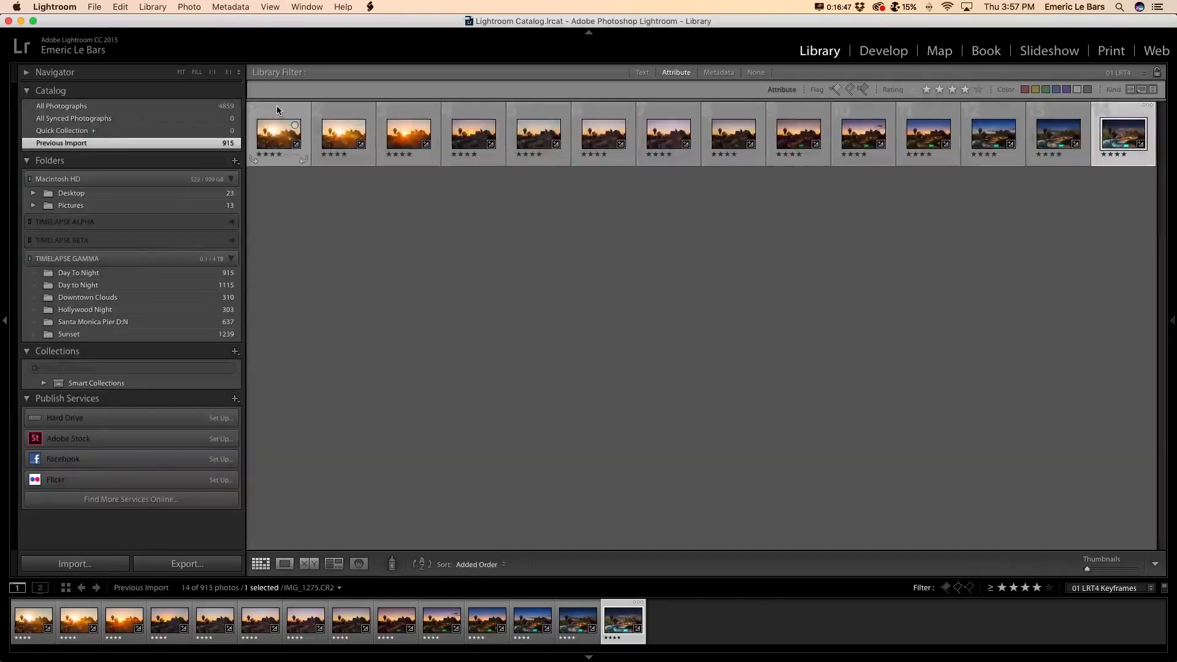
double_click(277, 109)
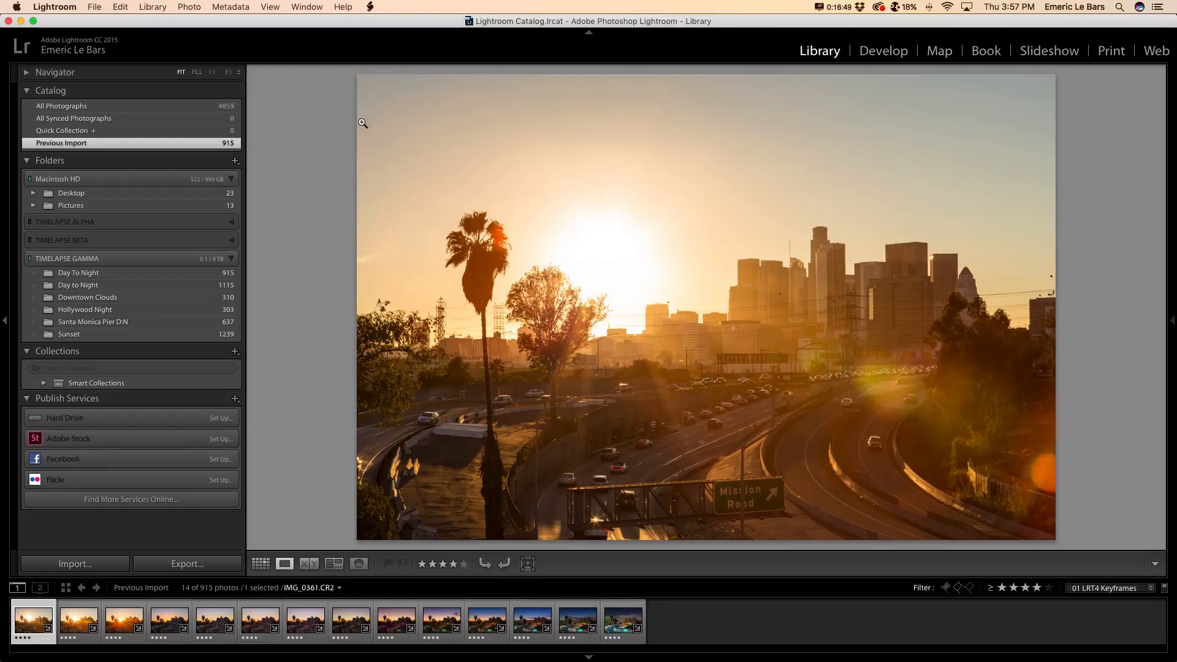
key(super+a)
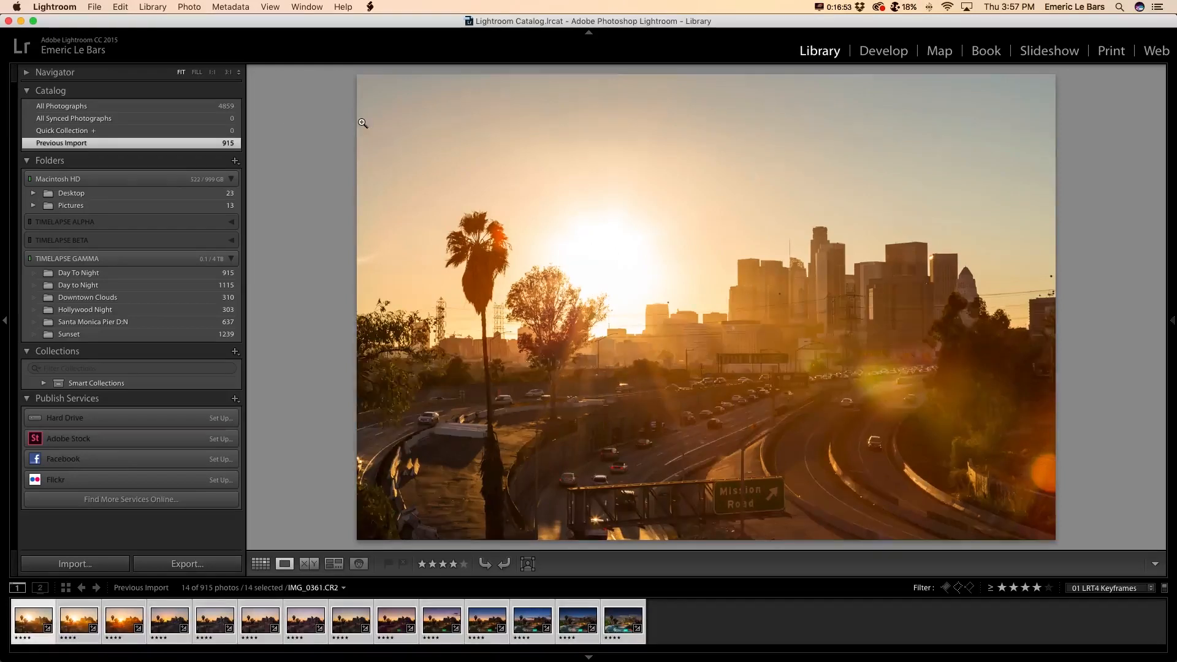
Flip repeatedly through all the selected keyframes in the enlarged Library view to check the day-to-night progression of the edits
key(Right)
key(Right)
key(Right)
key(Right)
key(Right)
key(Right)
key(Right)
key(Right)
key(Right)
key(Right)
key(Right)
key(Right)
key(Right)
key(Right)
key(Right)
key(Right)
key(Right)
key(Right)
key(Right)
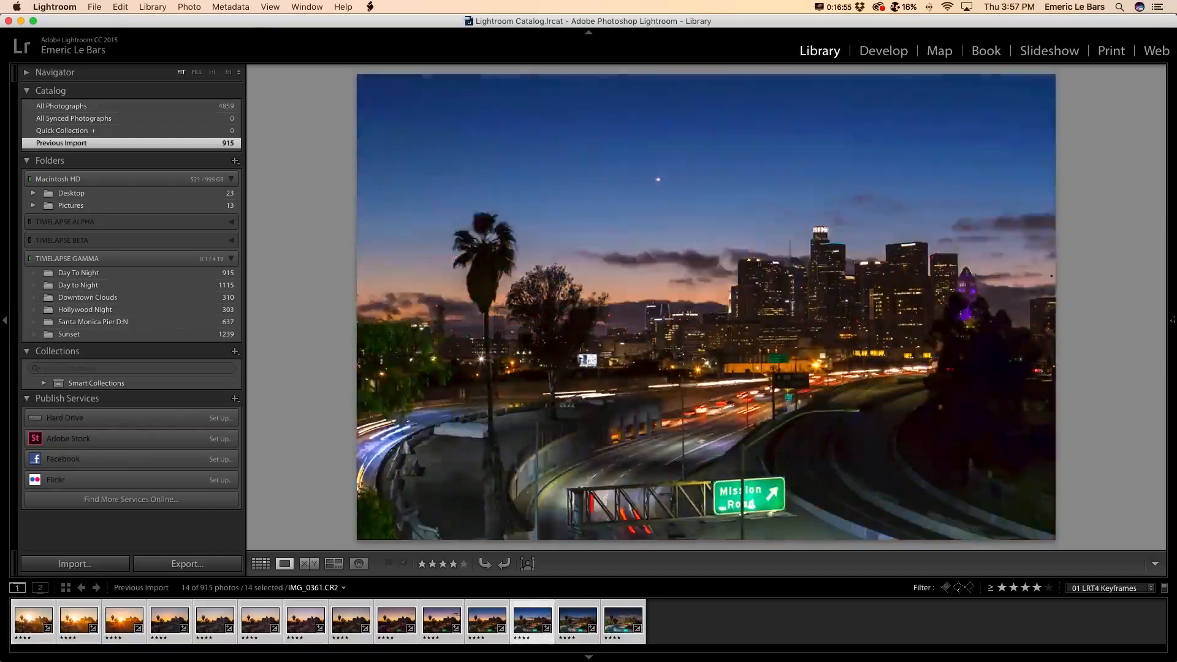
key(Right)
key(Right)
key(Right)
key(Right)
key(Right)
key(Right)
key(Right)
key(Right)
key(Right)
key(Right)
key(Right)
key(Right)
key(Right)
key(Right)
key(Right)
key(Right)
key(Right)
key(Right)
key(Right)
key(Right)
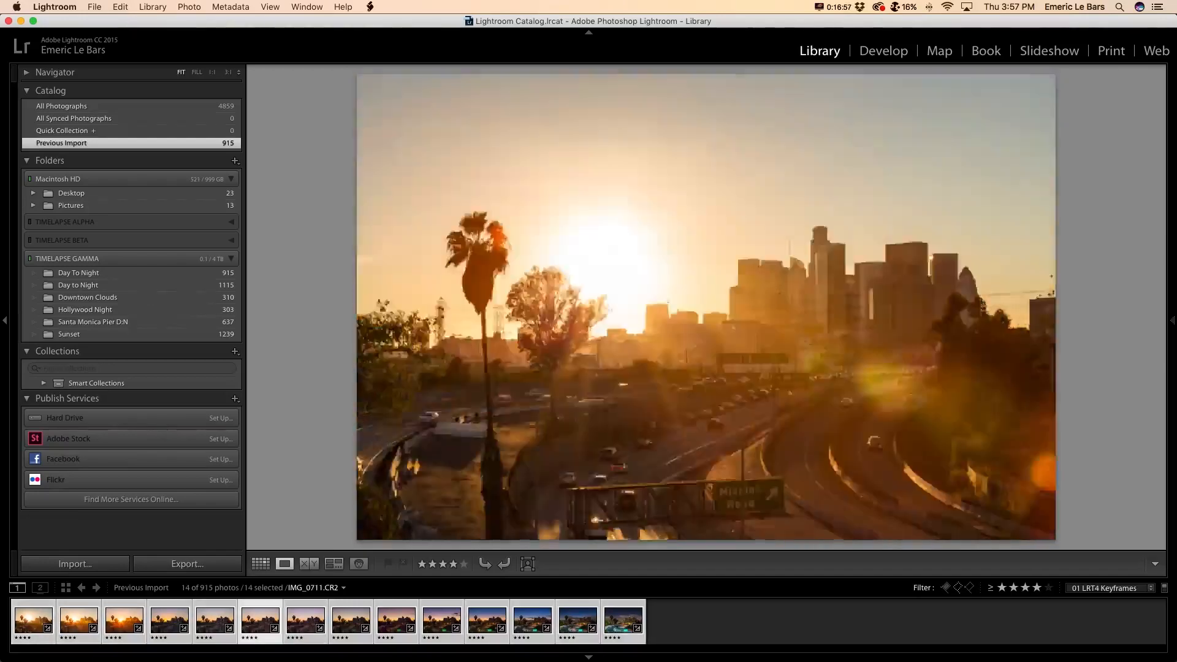
key(Right)
key(Right)
key(Right)
key(Right)
key(Right)
key(Right)
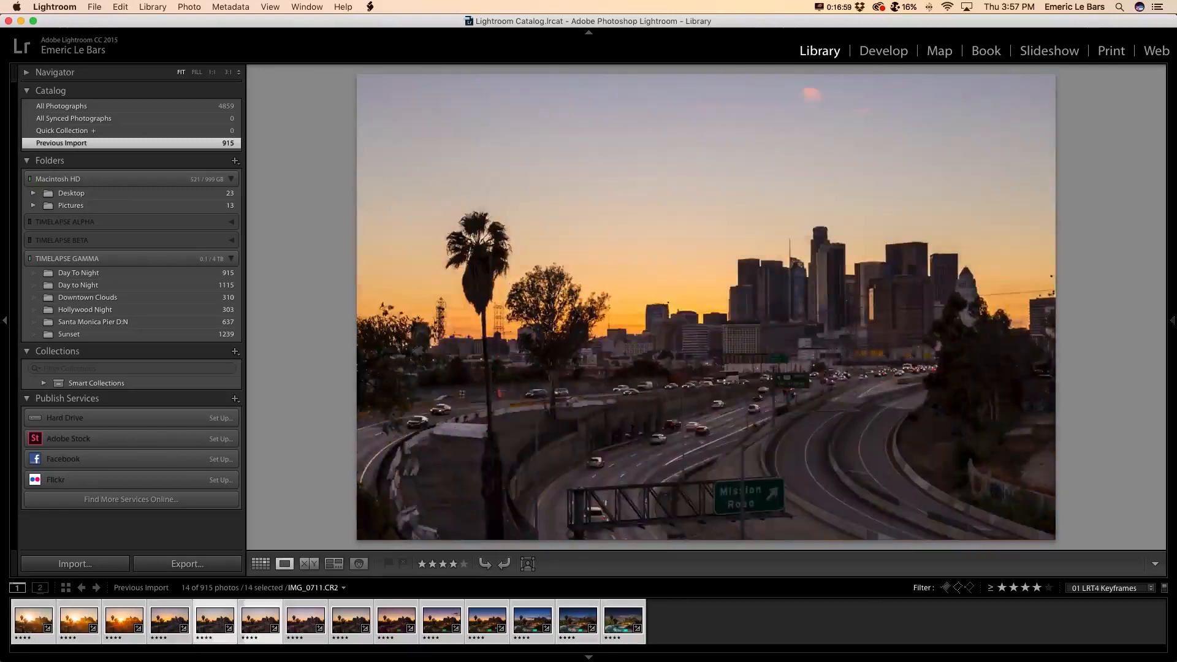
key(Right)
key(Right)
key(Right)
key(Right)
key(Right)
key(Right)
key(Right)
key(Right)
key(Right)
key(Right)
key(Right)
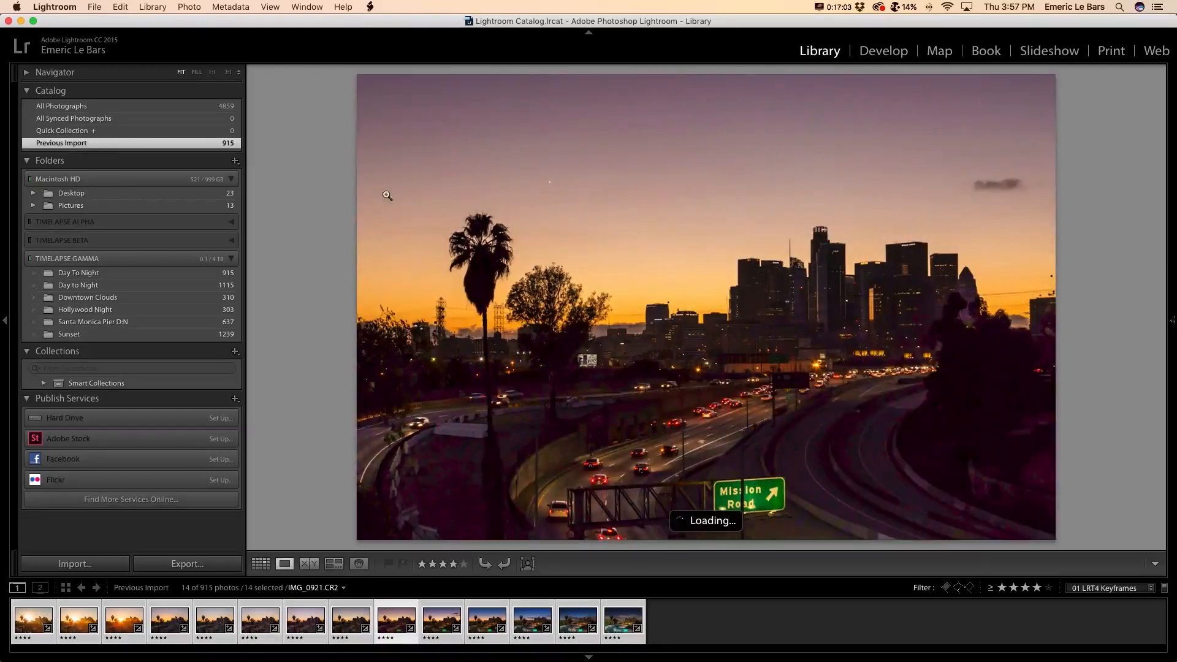
Compare Before and After side by side in Develop for the ninth keyframe and the preceding ones back to the fifth
key(d)
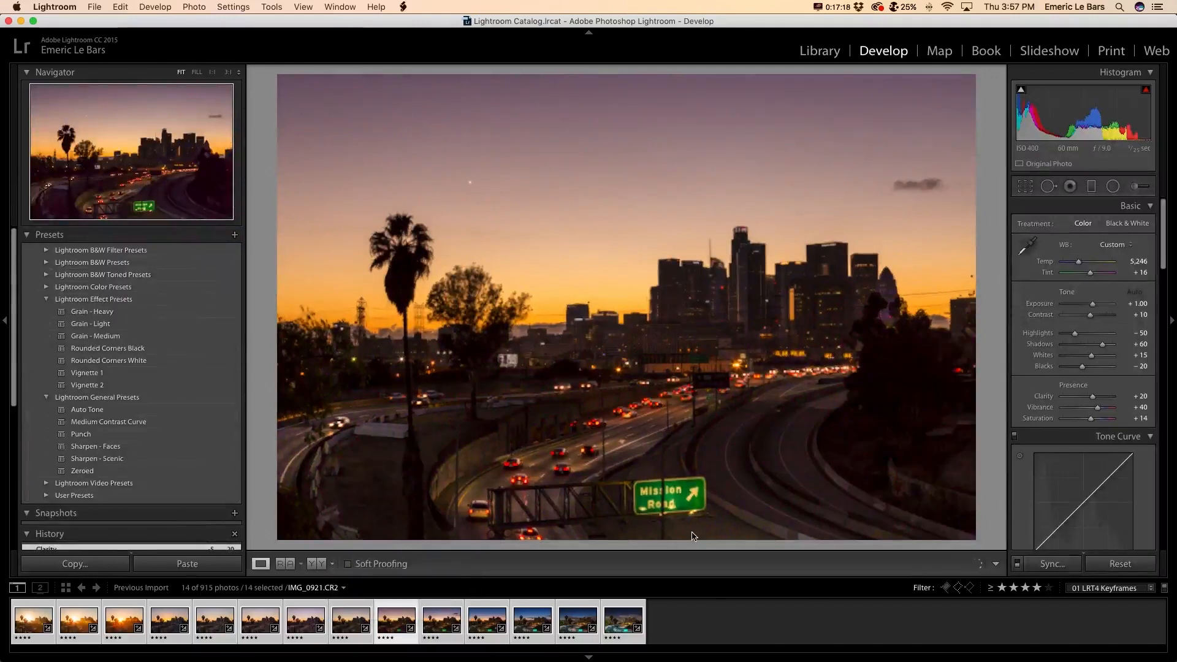
key(y)
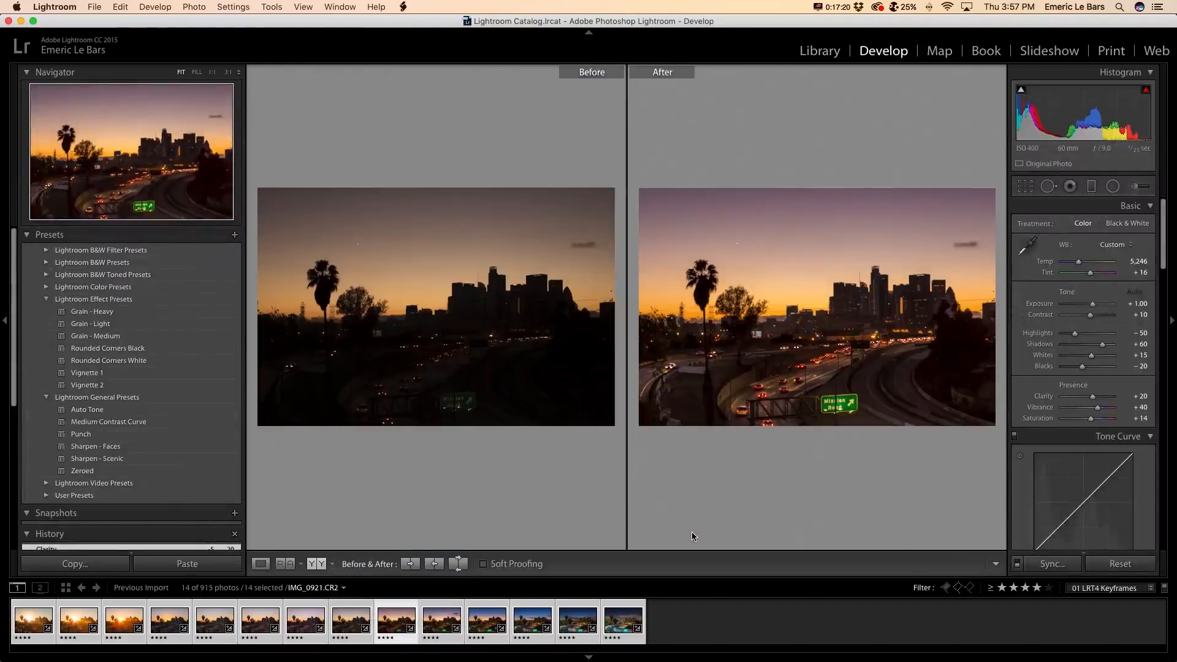
key(Left)
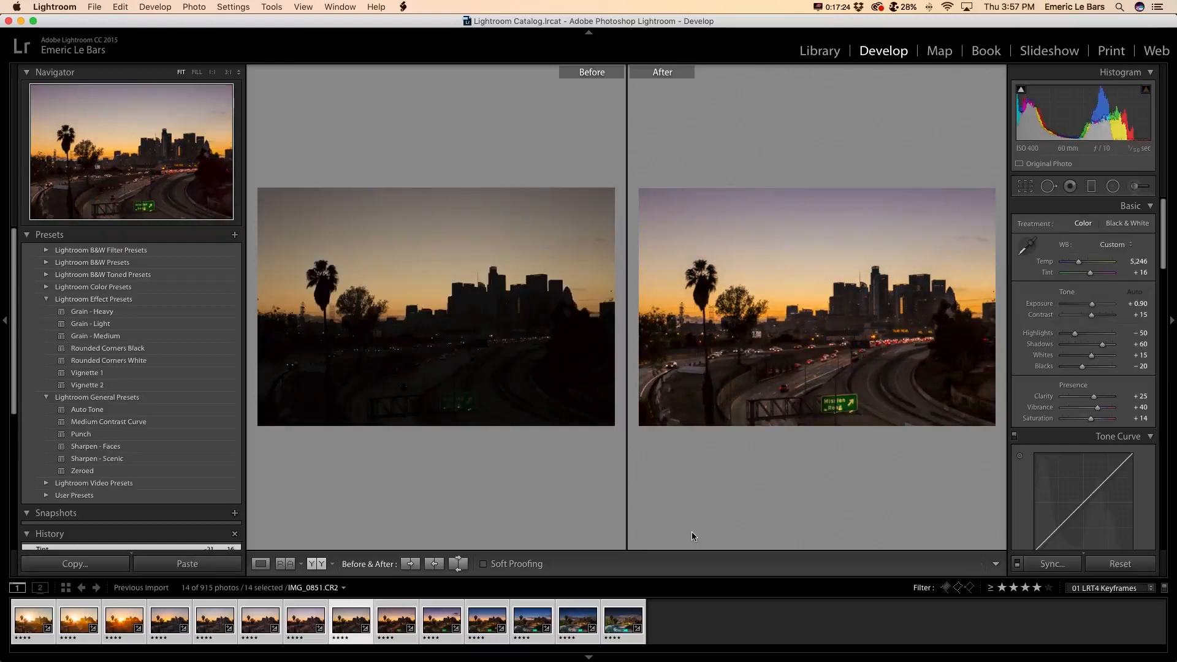
key(Left)
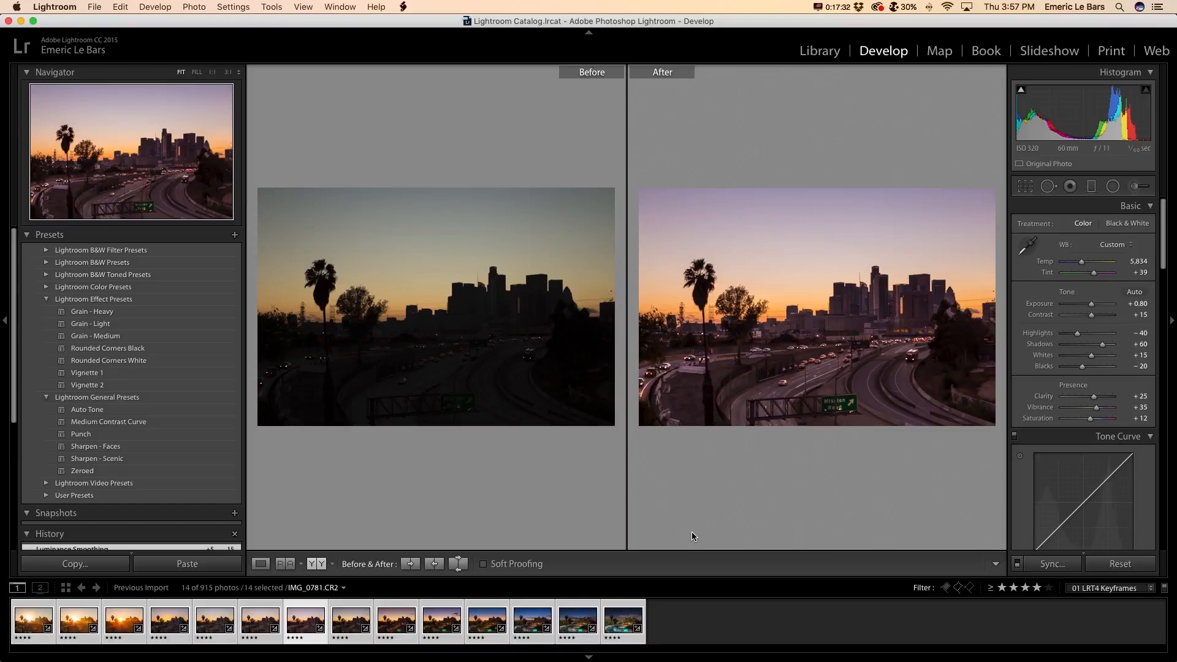
key(Right)
key(Right)
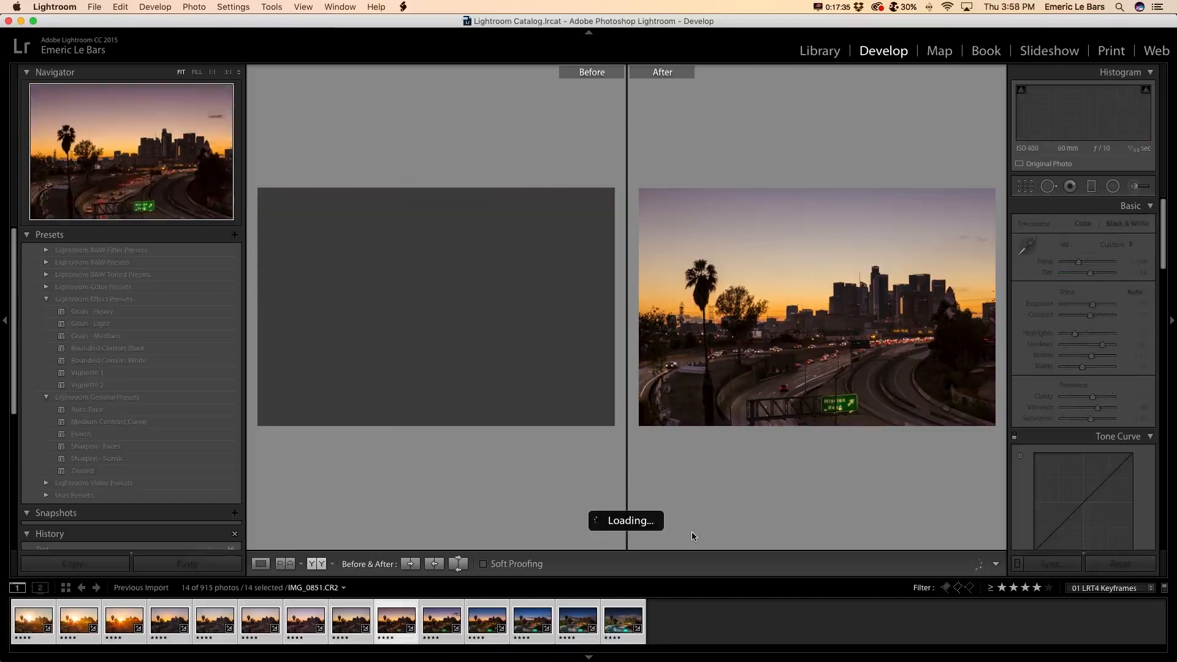
key(Left)
key(Left)
key(Left)
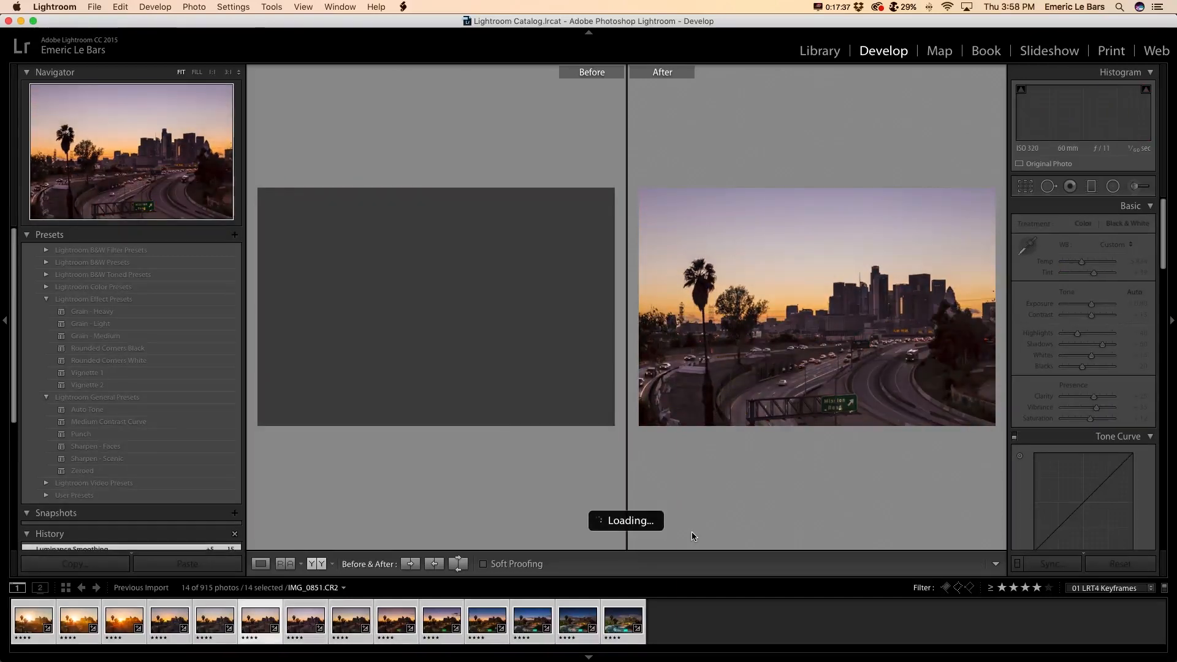
key(Left)
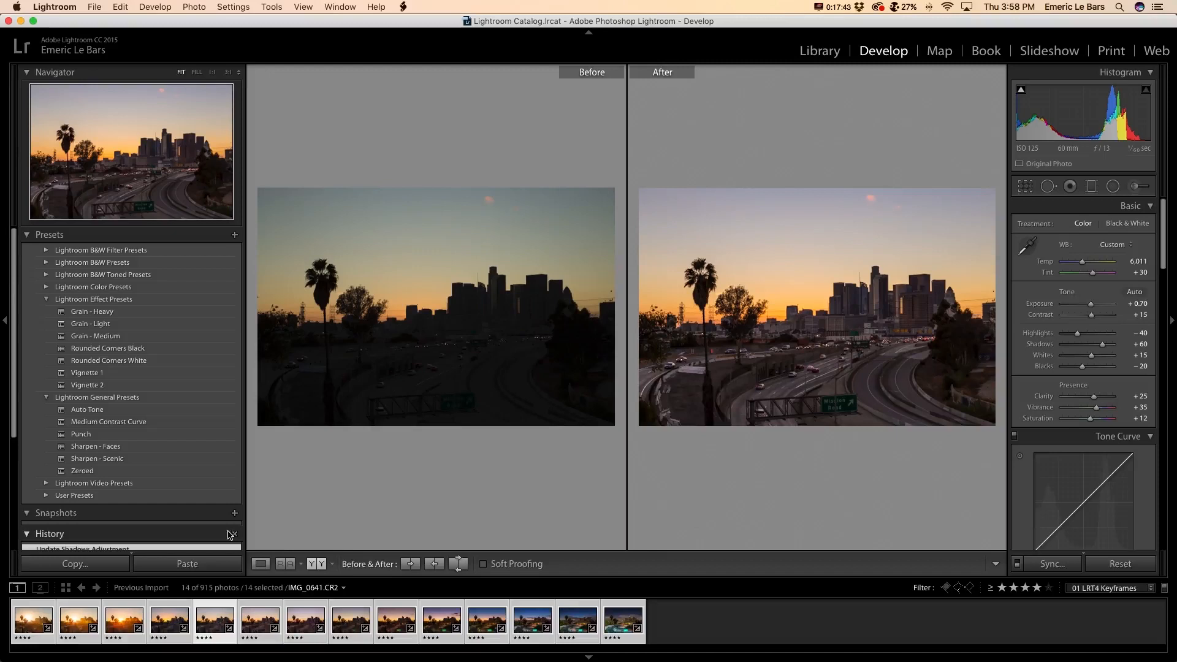
Return to the Library grid and save the metadata of all the selected keyframes to their files
click(66, 588)
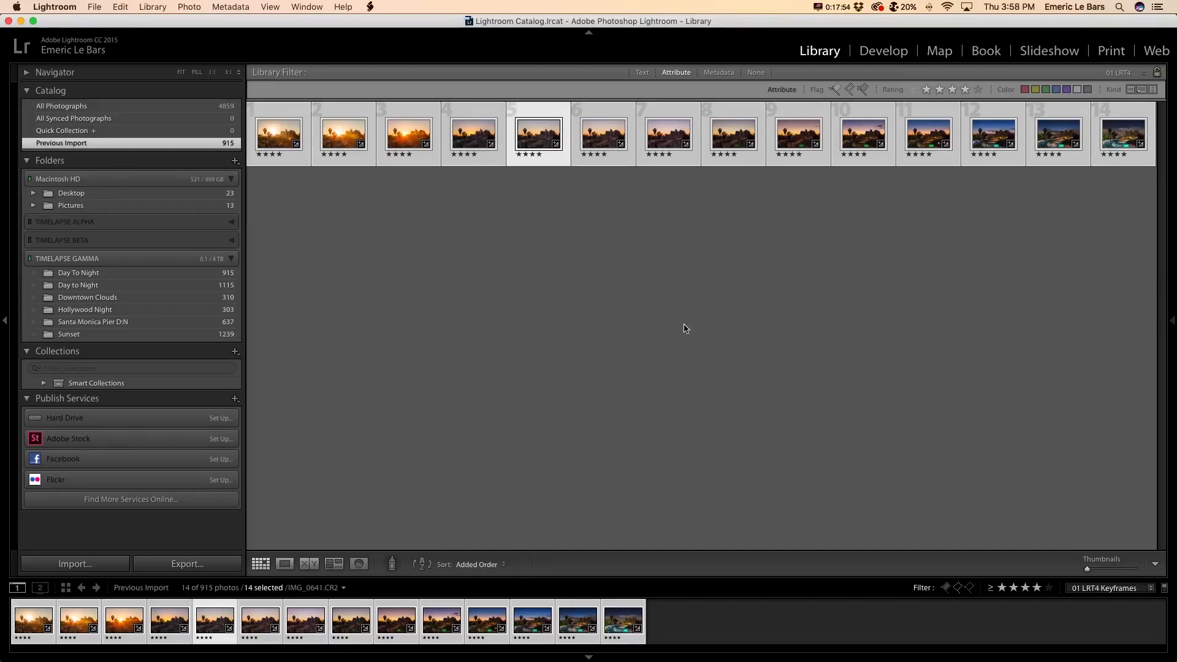
key(super+s)
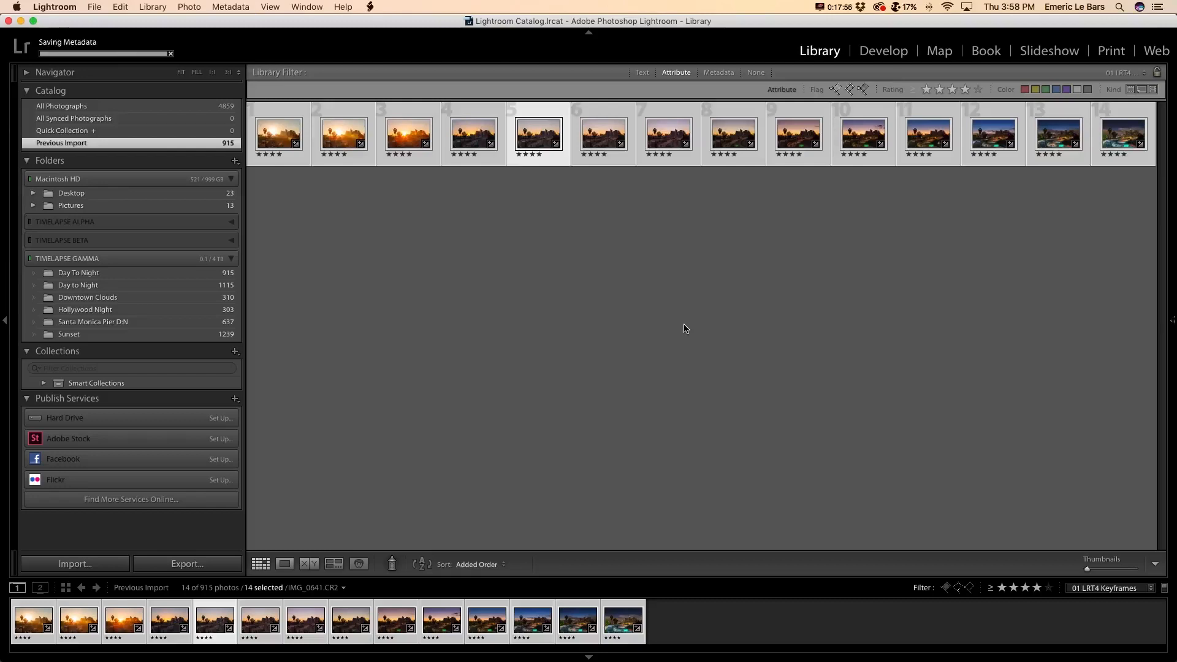
Switch to LRTimelapse, reload the Day To Night sequence's metadata, and run Auto Transition between the keyframes
key(super+Tab)
click(719, 132)
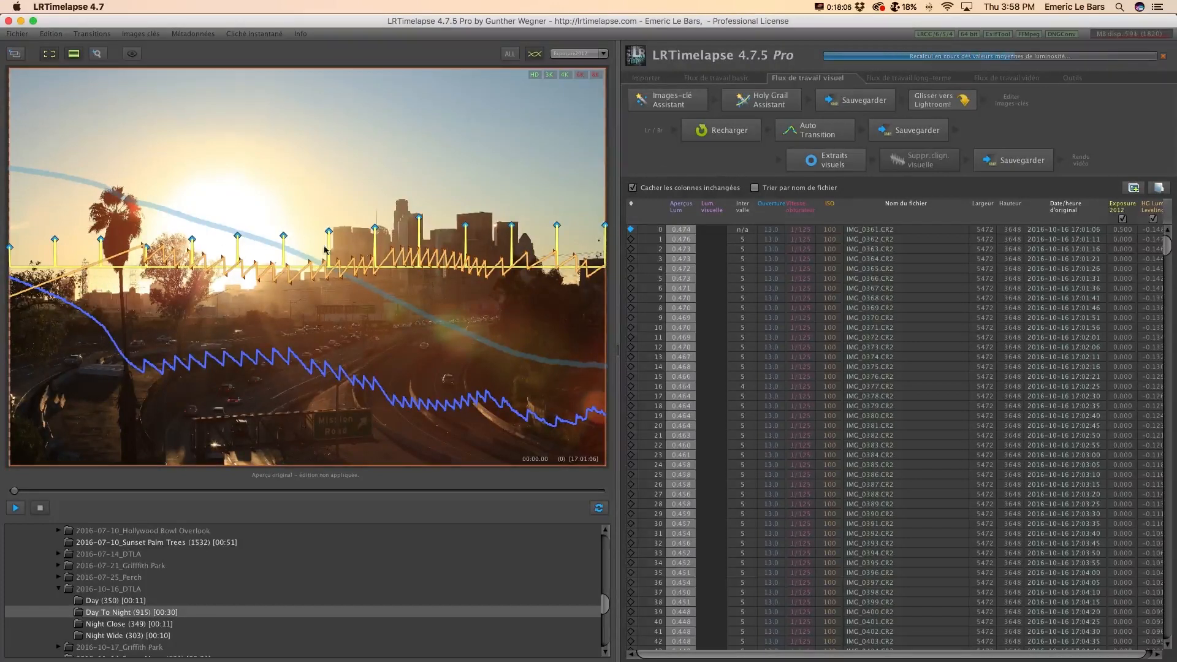
click(826, 131)
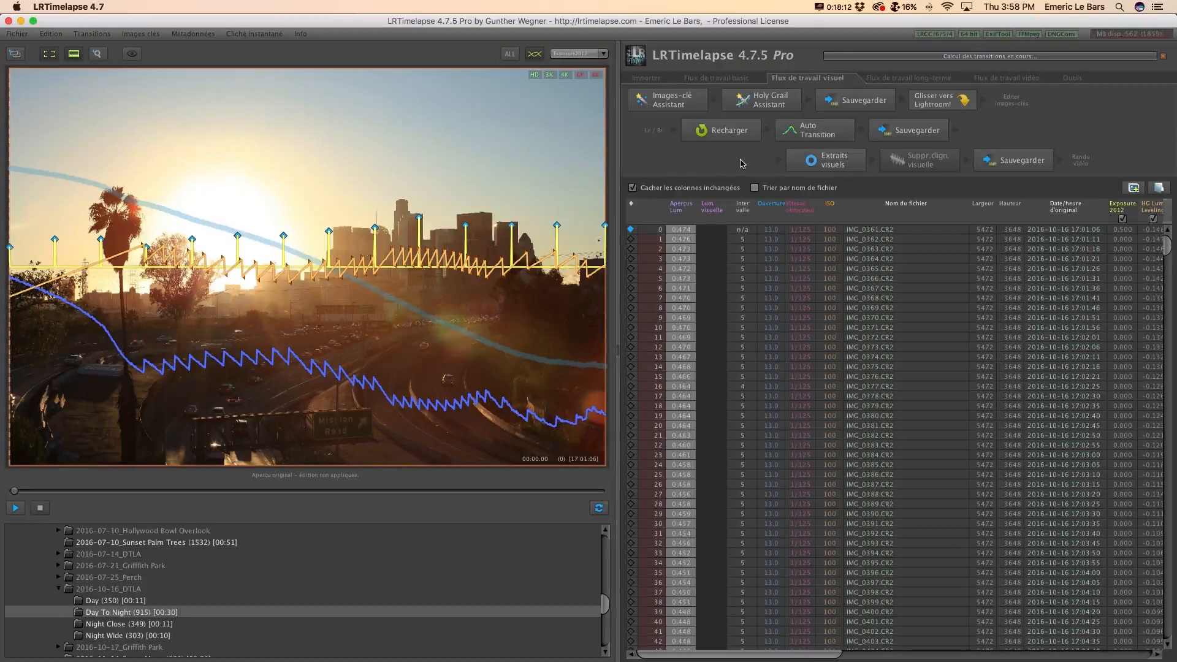